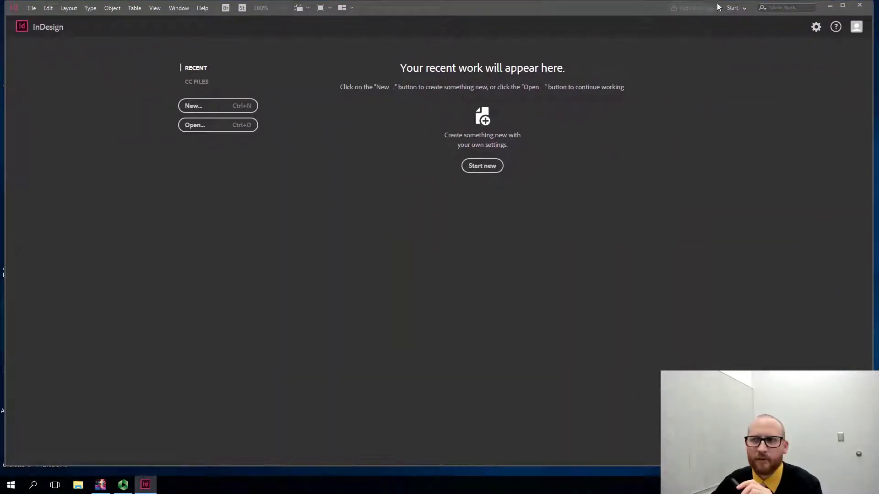
- Maximize the application window and open the New Document setup, moving its dialog fully into view
click(844, 13)
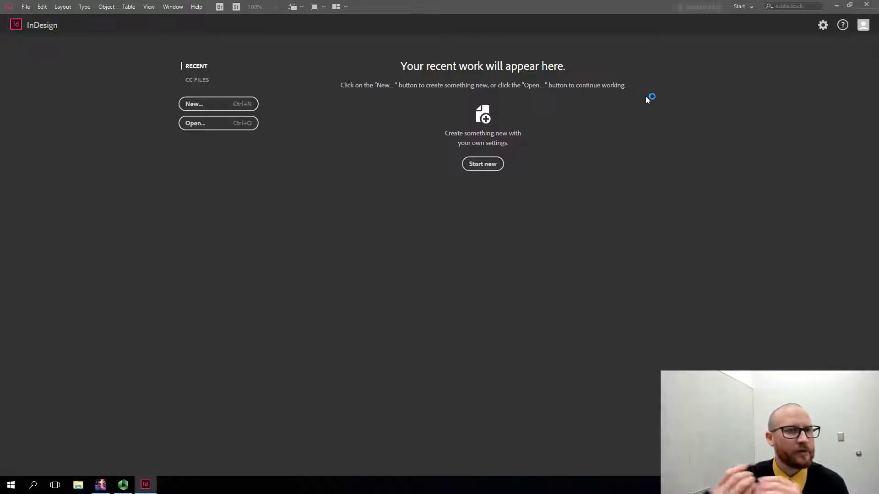
click(25, 7)
mouse_move(37, 18)
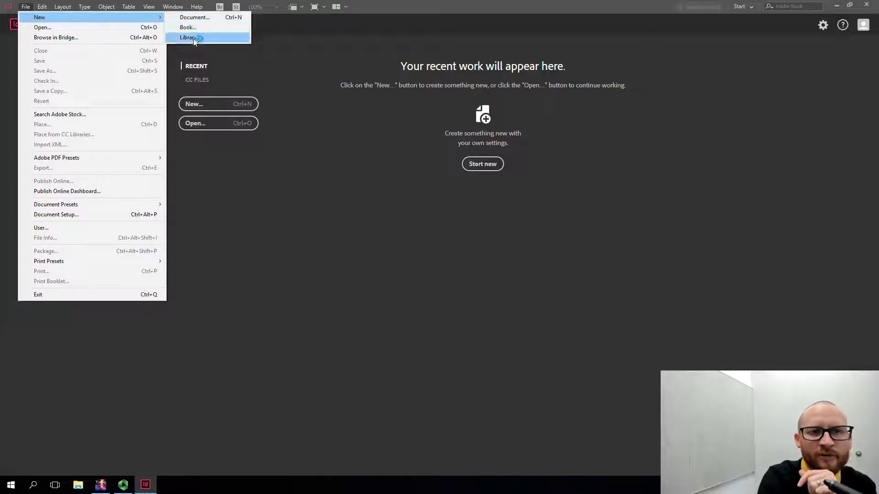
click(200, 18)
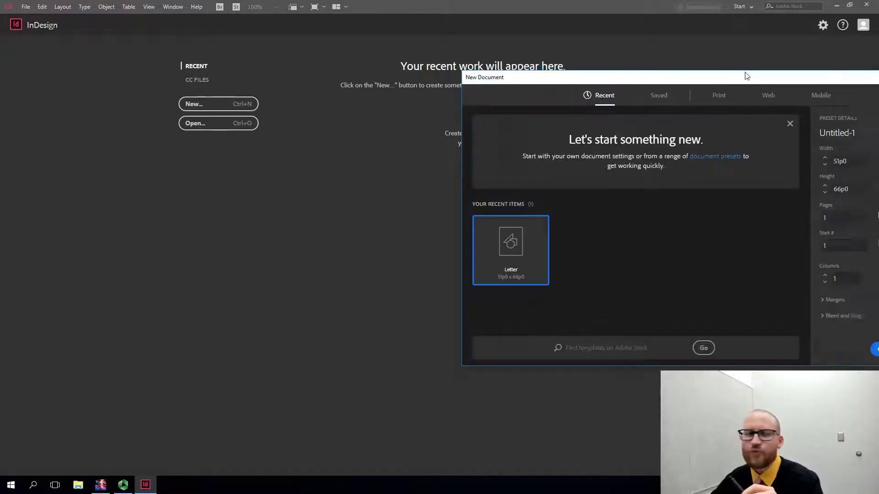
drag(796, 73, 456, 71)
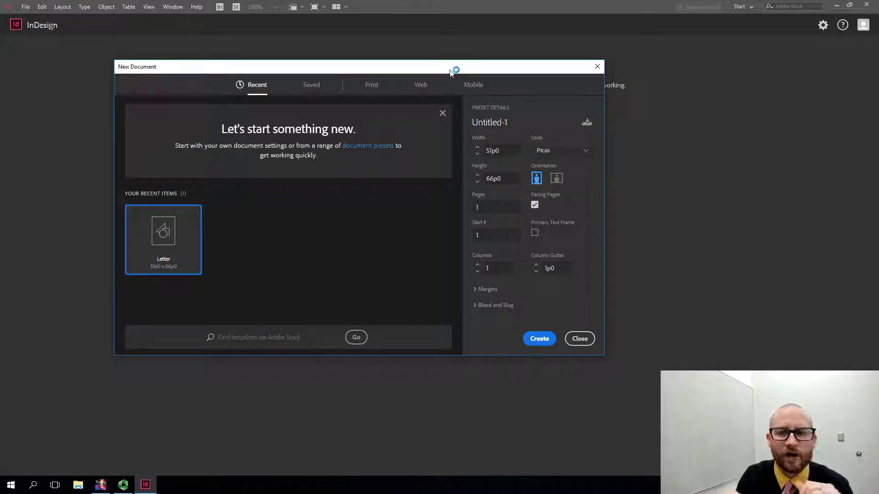
- Set the new document's units to inches and its page count to 9
click(590, 152)
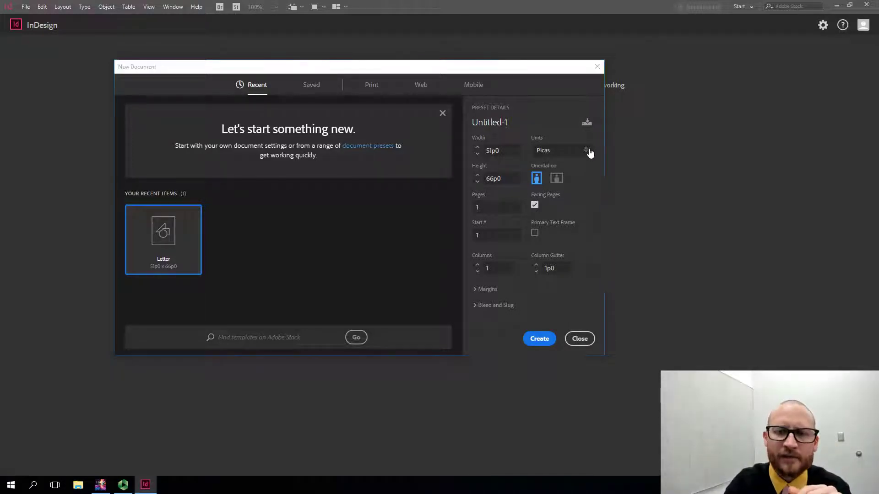
click(567, 198)
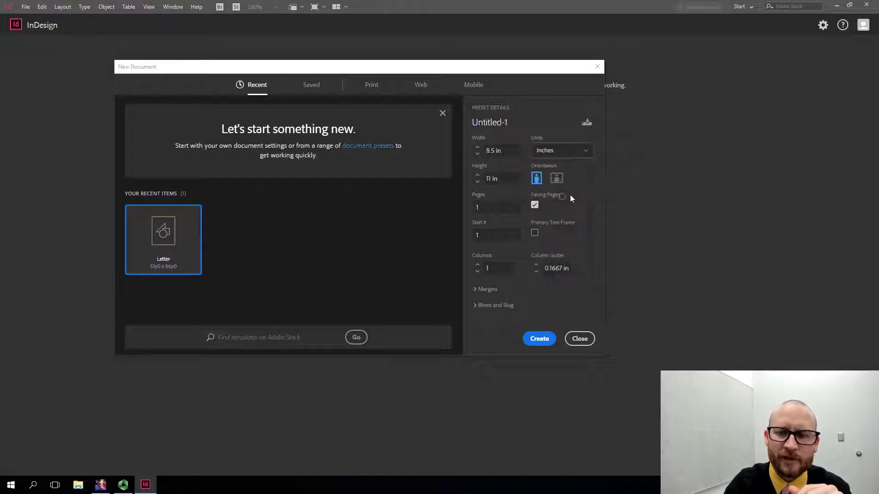
click(613, 152)
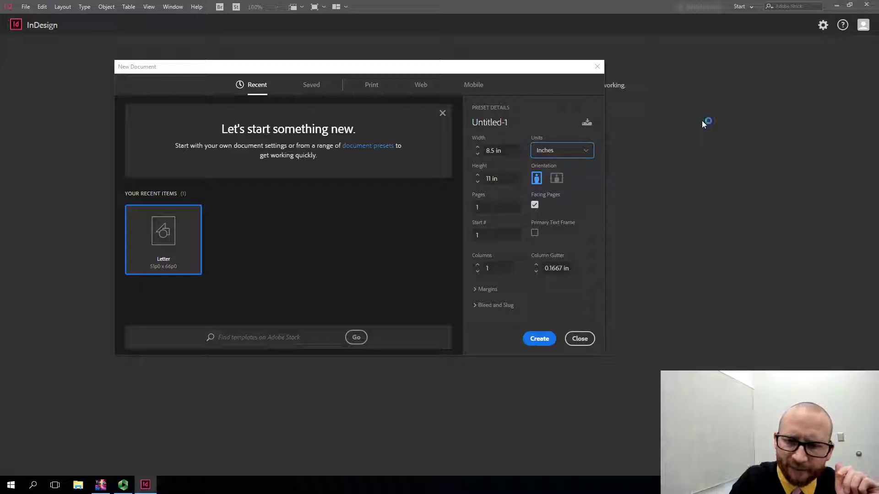
click(487, 209)
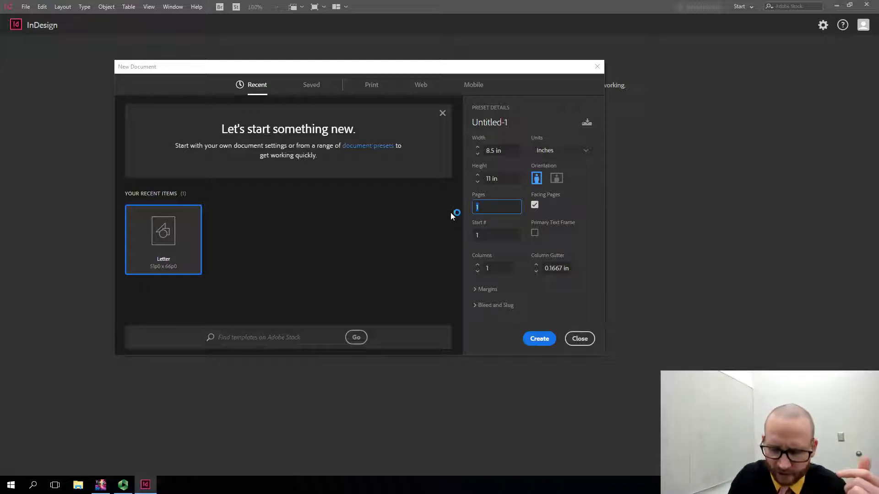
text(9)
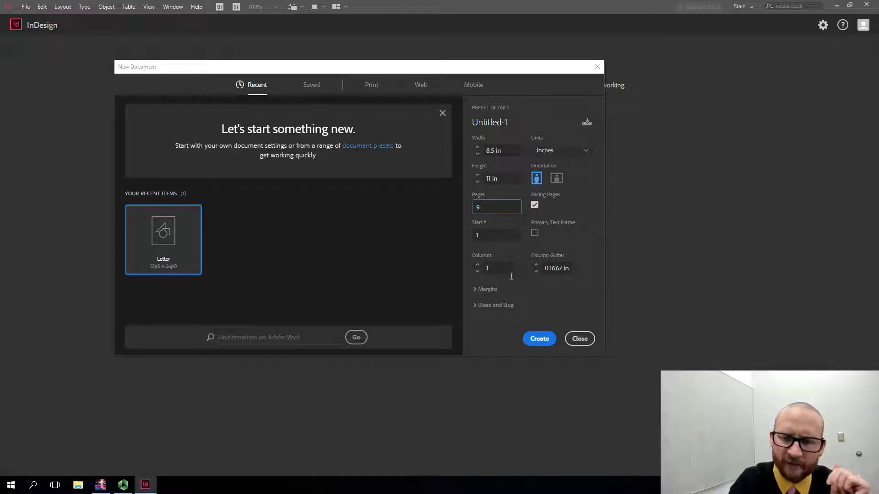
- Show the margin and bleed settings and set all four page margins to 0.25 in
click(476, 293)
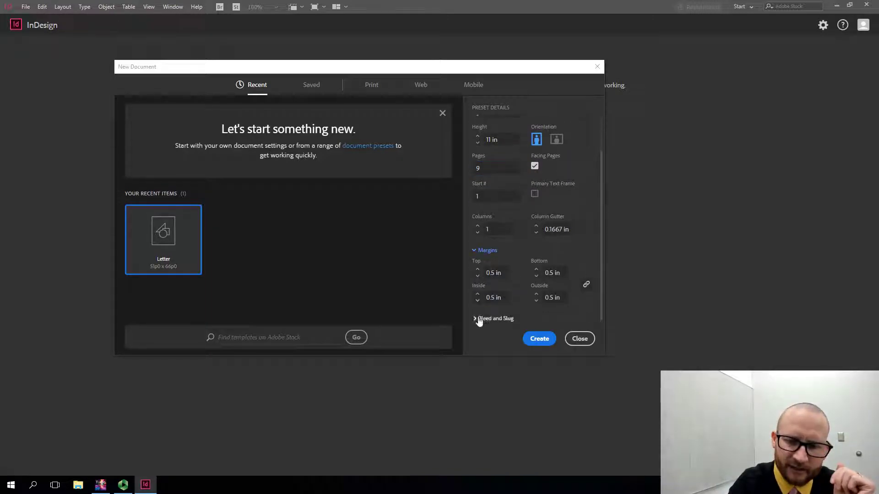
click(477, 317)
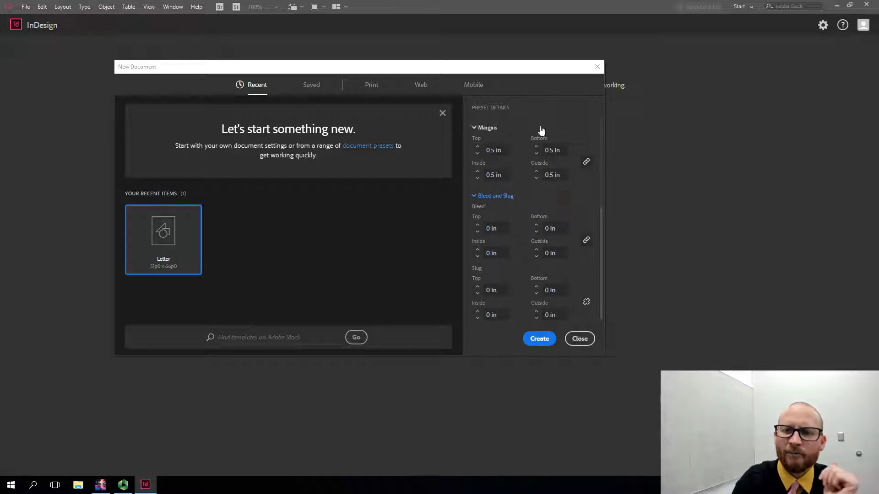
drag(508, 151, 468, 150)
text(.25)
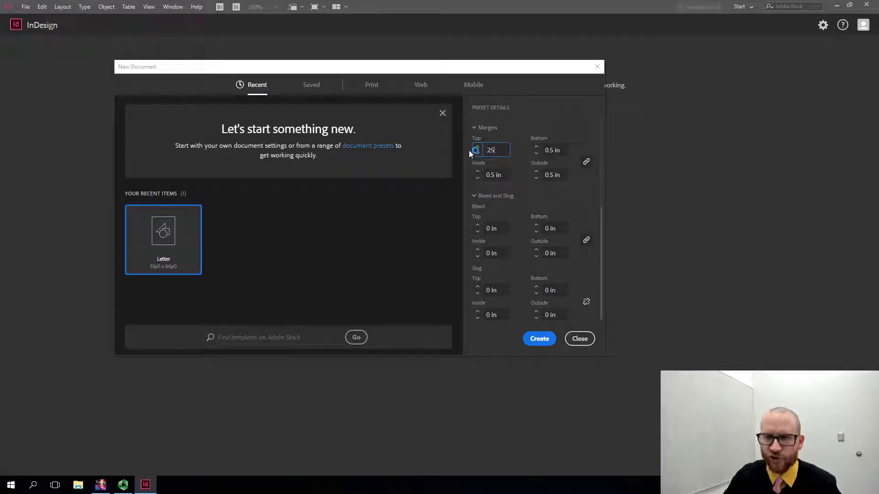
key(Tab)
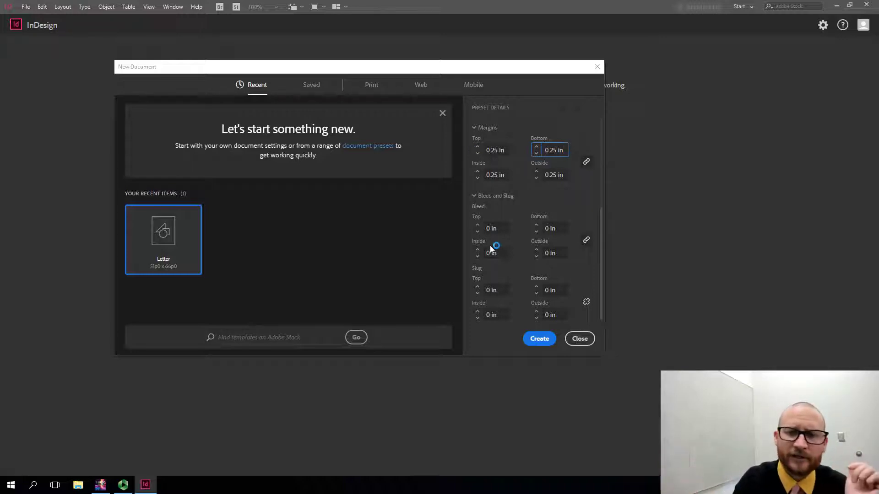
- Set the bleed to 0.25 in on all sides and create the document
click(504, 233)
text(.25)
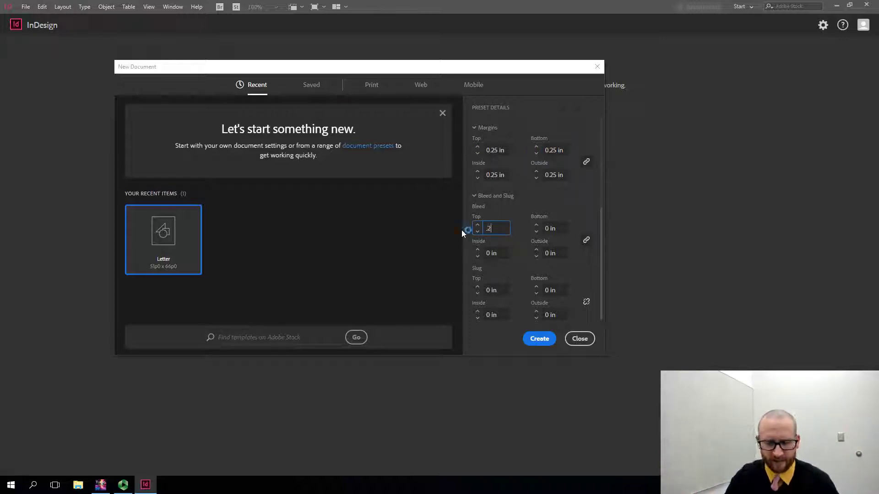
key(Tab)
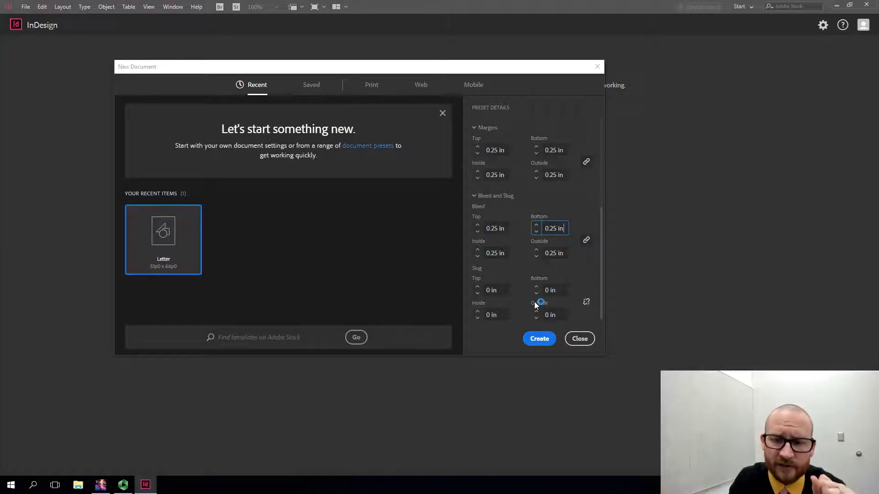
click(539, 339)
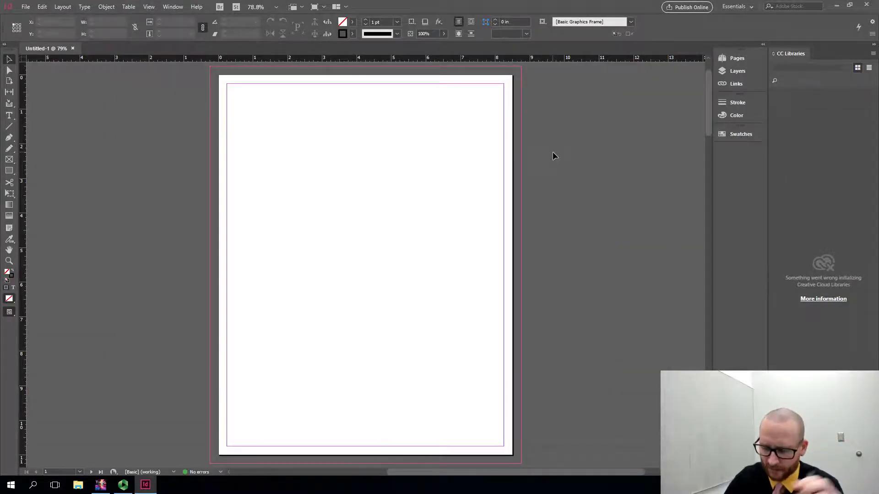
- Examine how the document's pages are arranged in spreads, viewing pages 4-5 up close and returning to page 1
key(ctrl+minus)
key(ctrl+minus)
key(ctrl+minus)
key(ctrl+minus)
key(ctrl+minus)
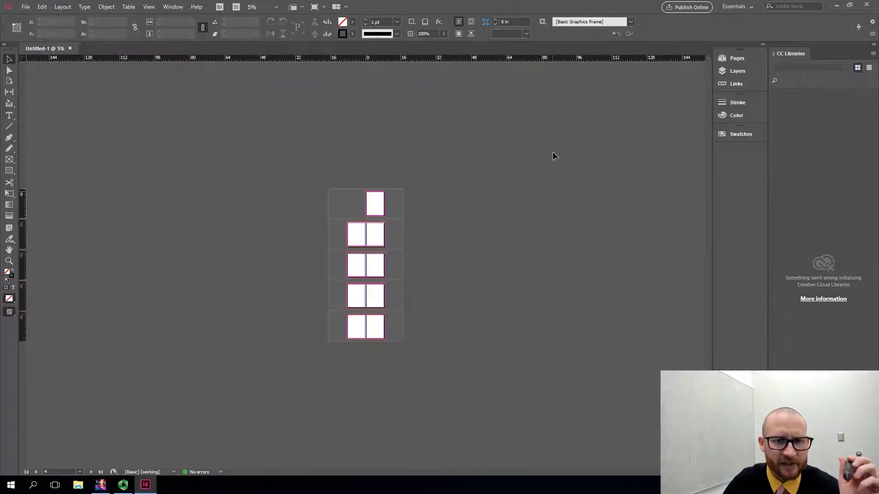
key(ctrl+equal)
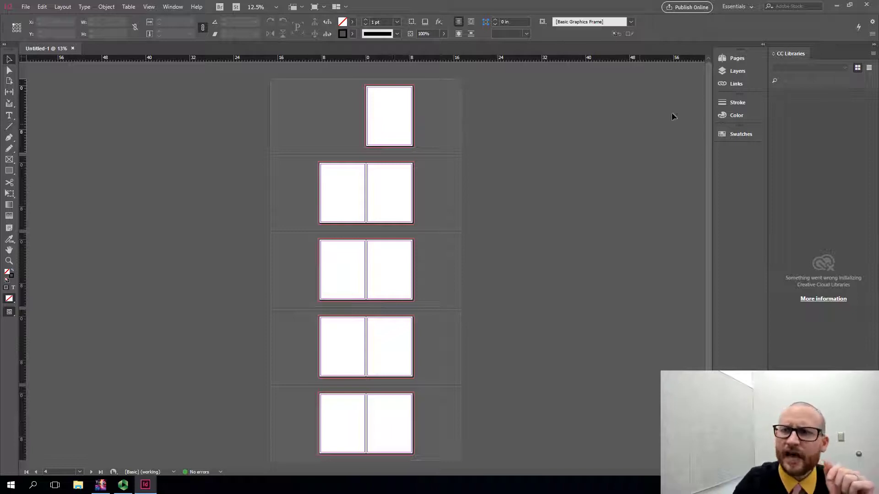
click(737, 58)
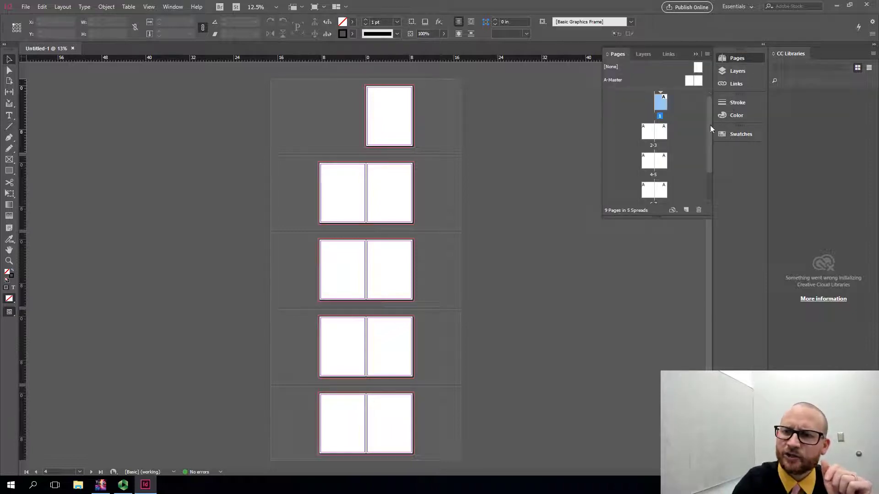
double_click(665, 168)
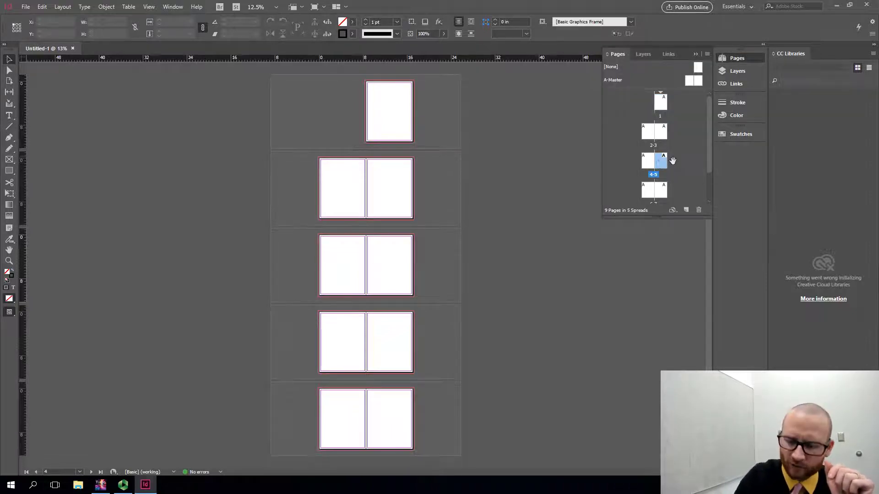
key(ctrl+minus)
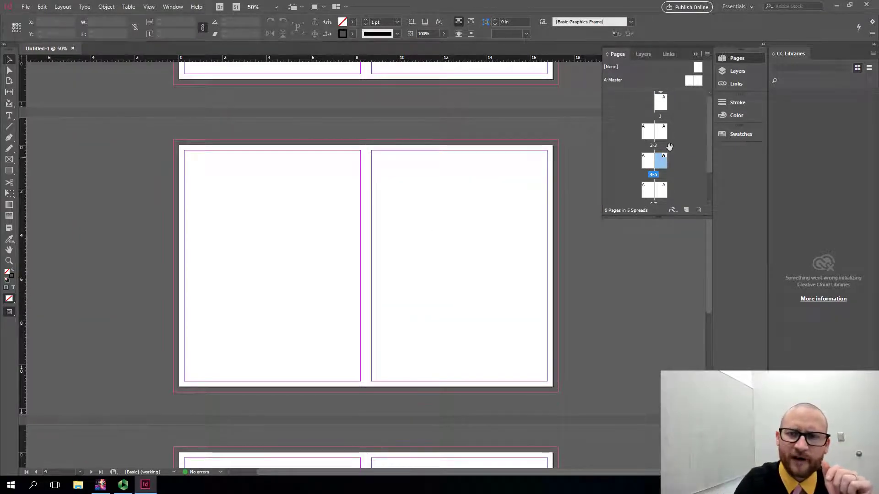
double_click(663, 102)
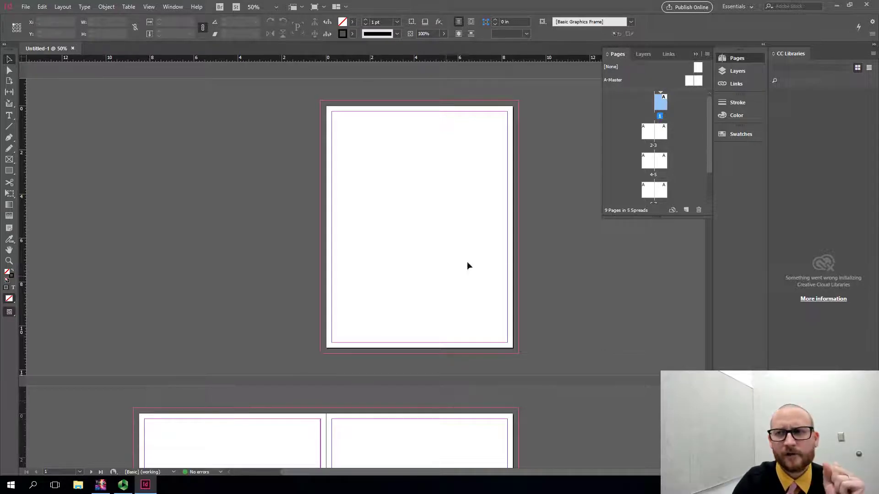
- Show the document's links and browse in File Explorer to the folder D:\_SPRING2018\268\Assignment34\Photos
click(738, 87)
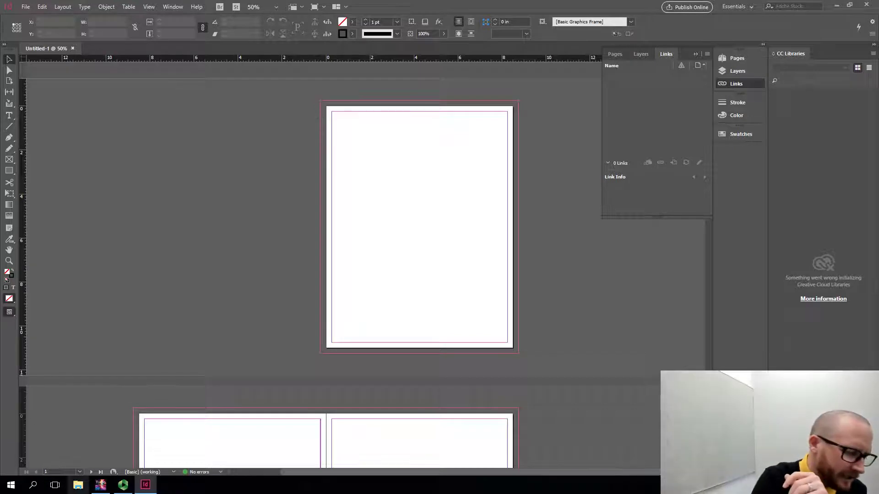
click(79, 485)
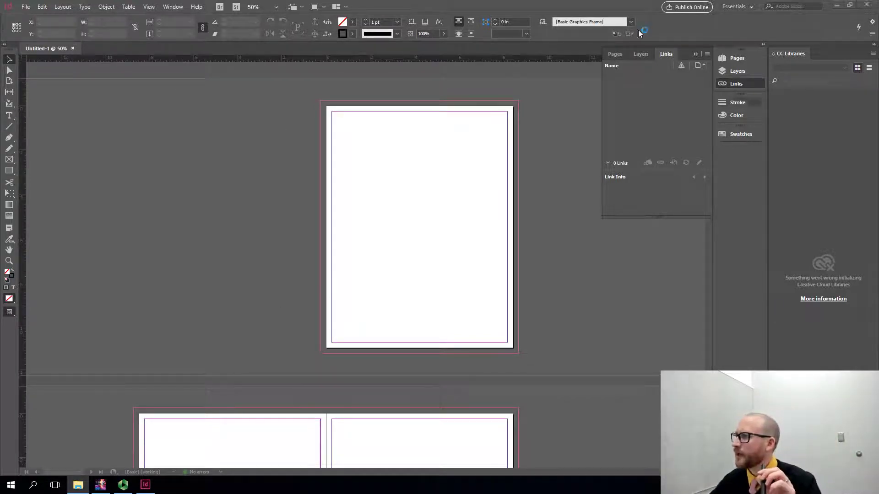
drag(878, 34, 413, 60)
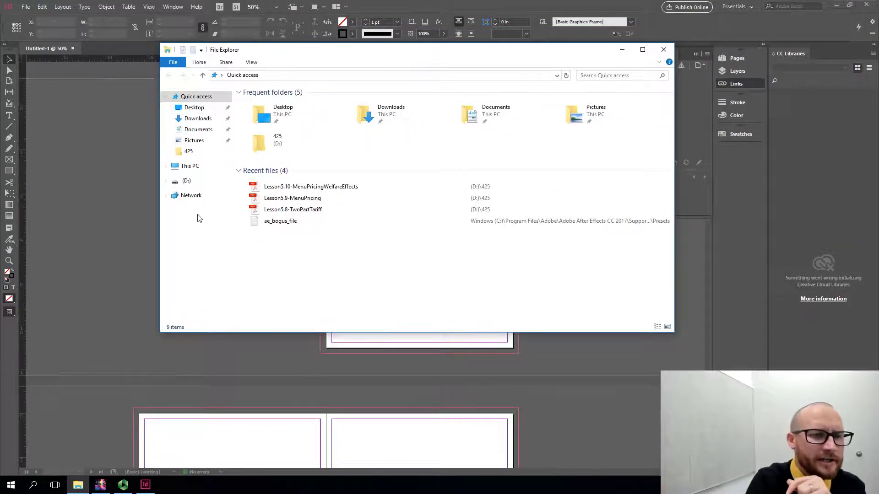
click(188, 182)
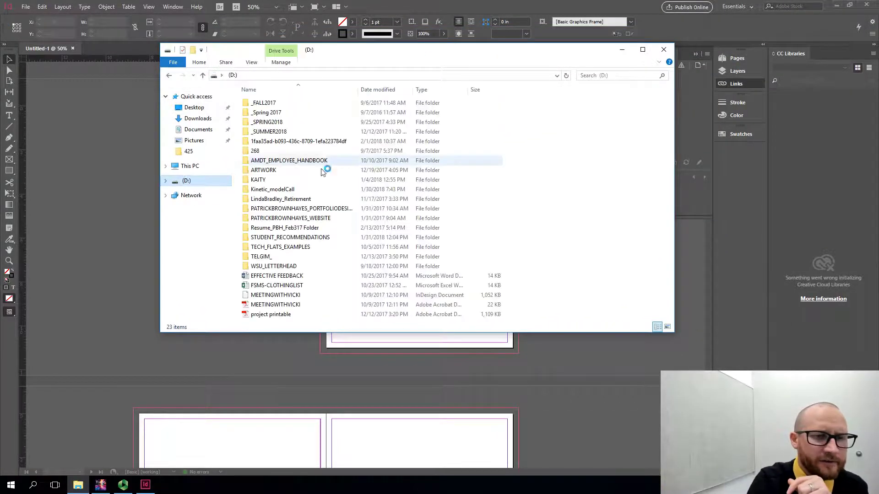
double_click(274, 122)
double_click(258, 114)
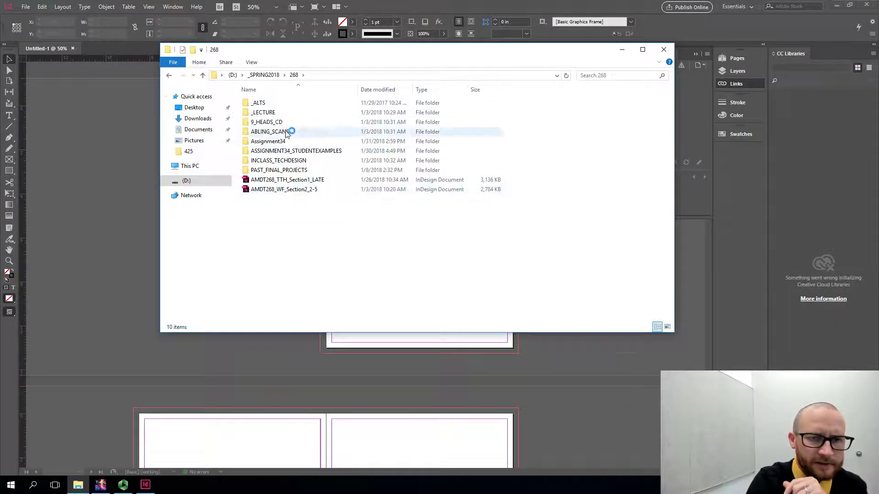
click(169, 75)
double_click(256, 113)
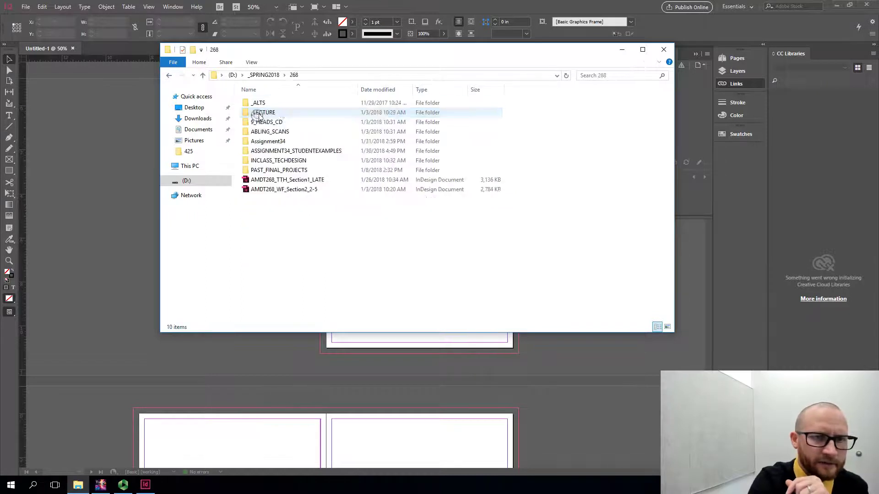
double_click(284, 143)
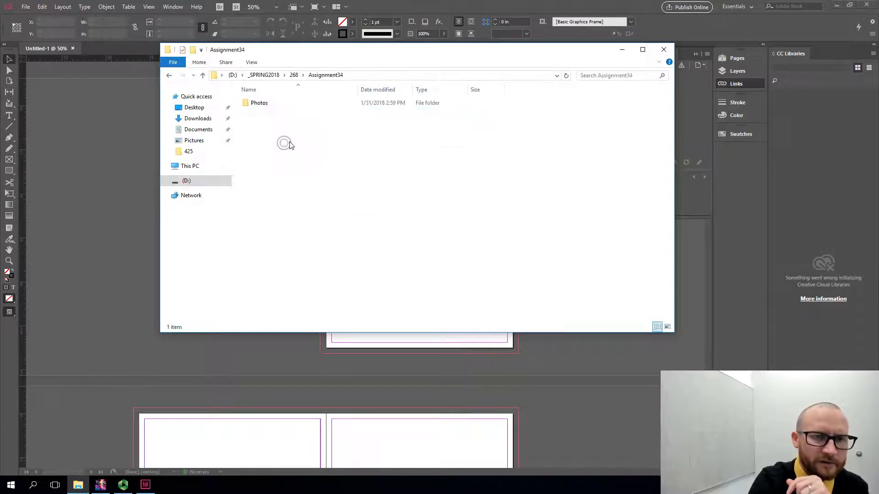
double_click(255, 103)
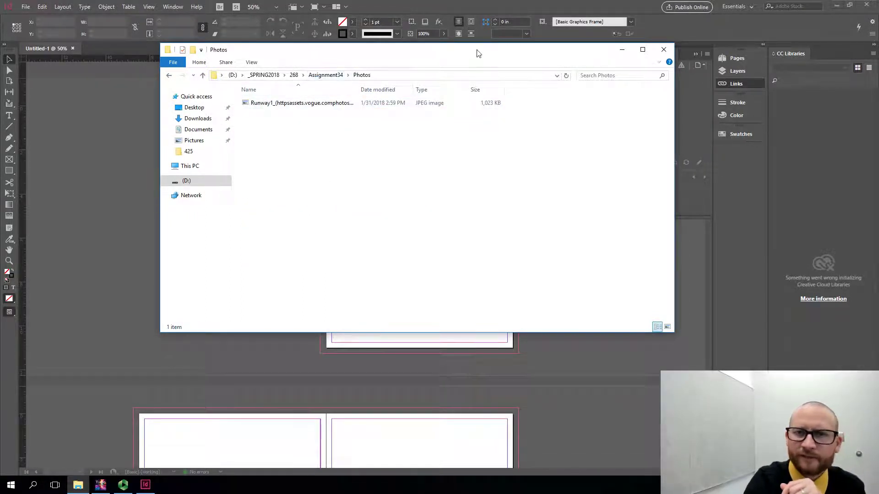
- Place the Runway1 JPEG on page 1 and move it to about X -11.9 in, Y -0.9 in, with the model over the page
drag(481, 54, 677, 20)
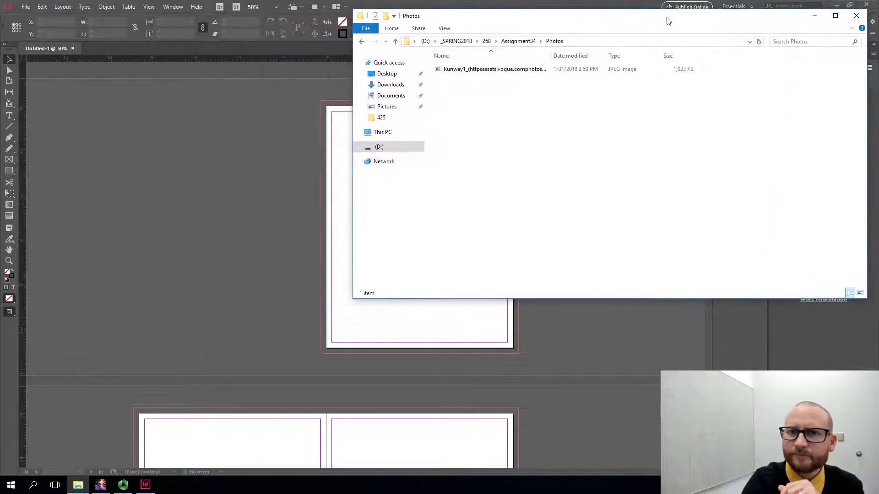
click(499, 69)
drag(262, 115, 262, 115)
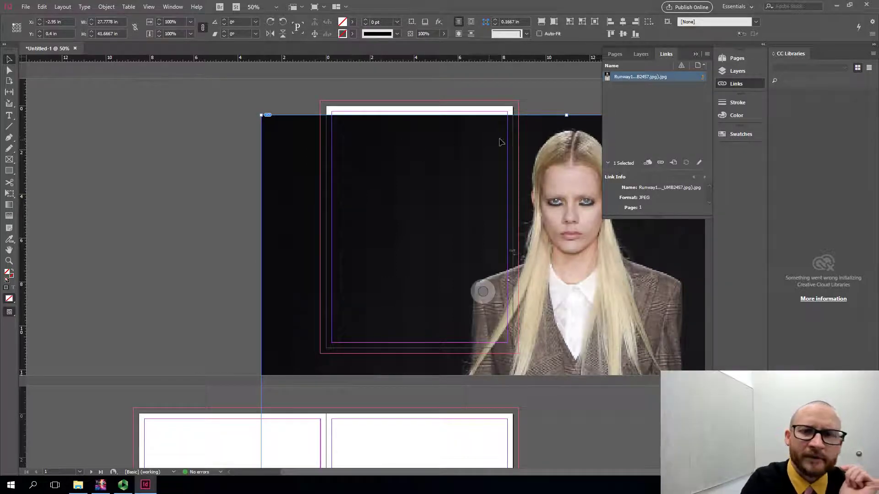
drag(545, 136, 348, 108)
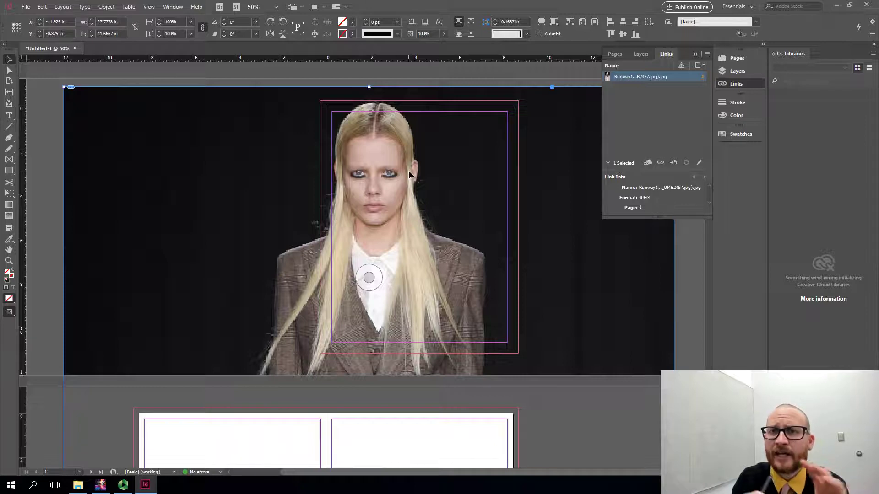
- Switch to File Explorer, move the Runway1 JPEG from the Photos folder up into Assignment34, and return to InDesign to check its link
click(79, 483)
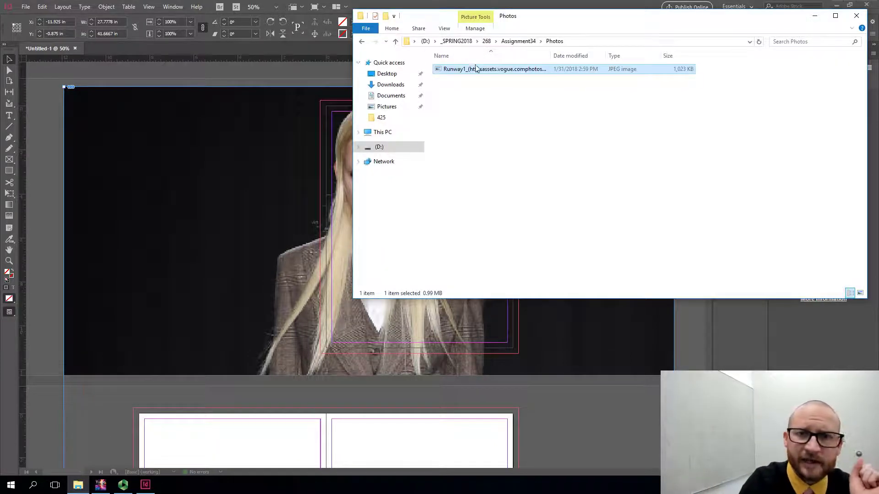
click(529, 67)
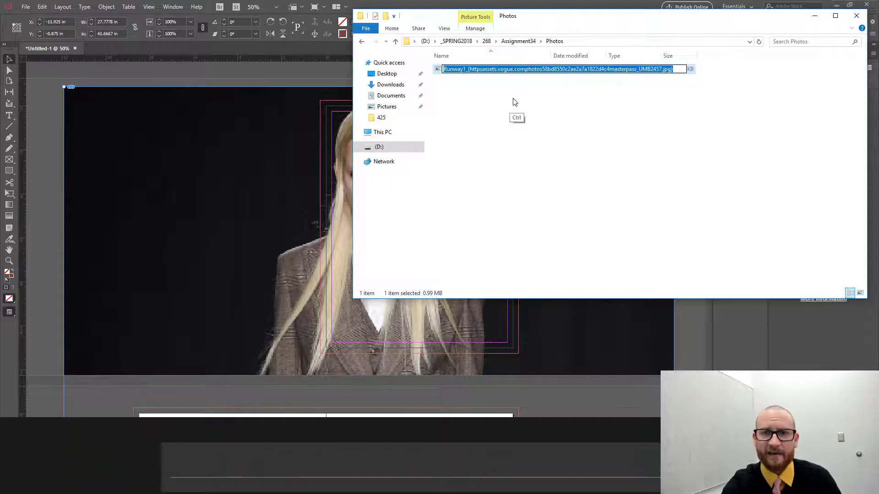
click(492, 91)
click(487, 69)
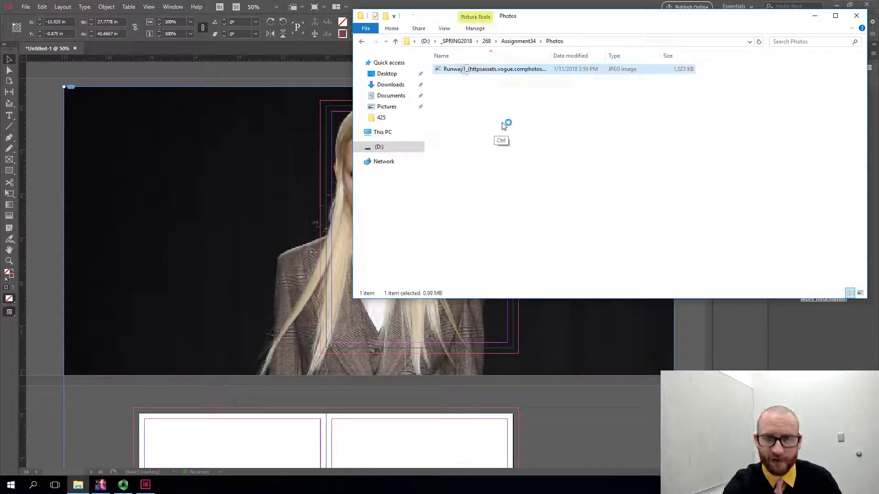
click(362, 41)
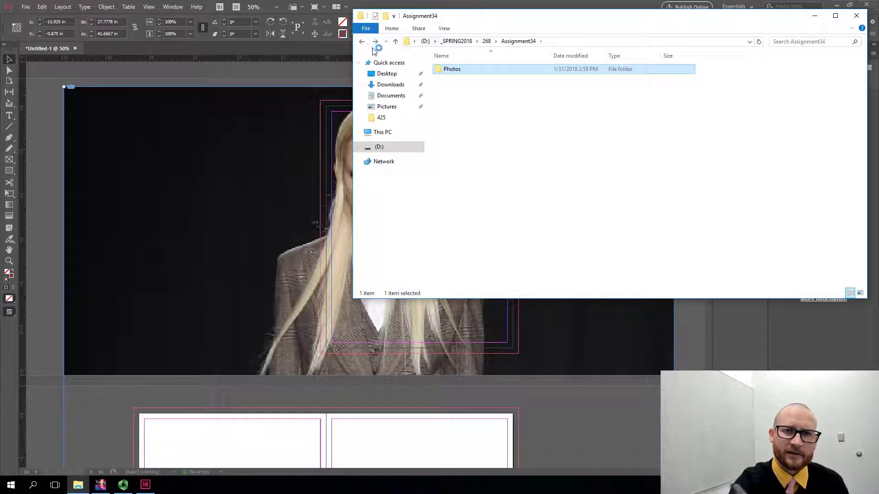
click(375, 42)
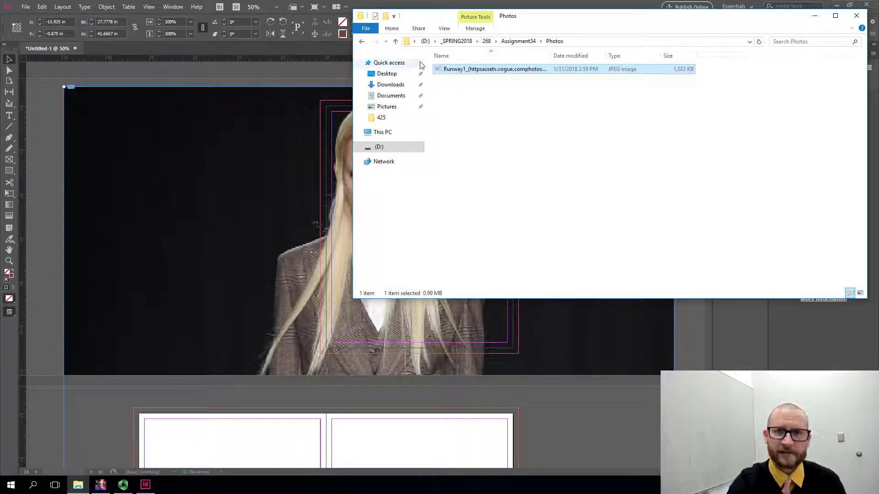
click(362, 43)
click(493, 95)
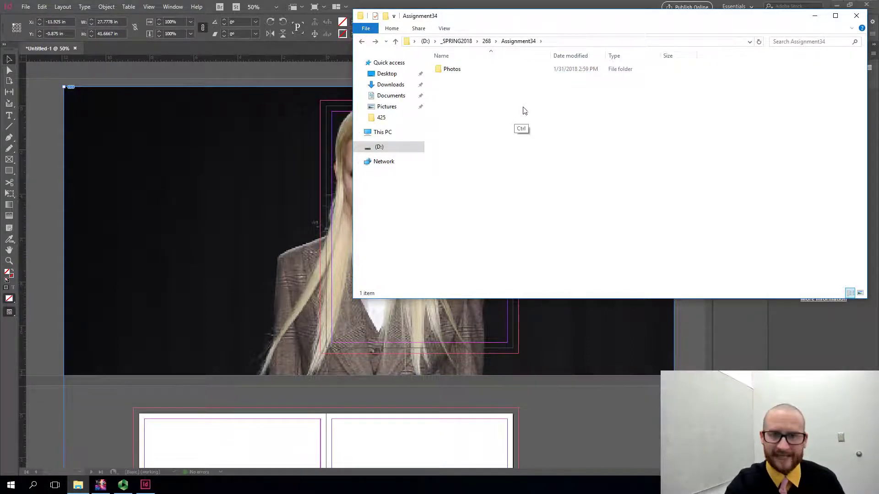
key(ctrl+v)
click(315, 71)
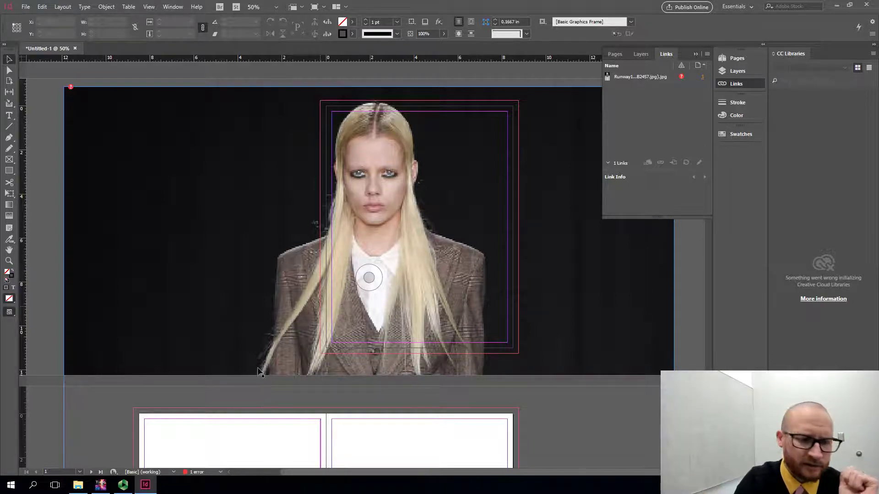
- Move the Runway1 JPEG back from Assignment34 into the Photos folder in File Explorer and return to the InDesign document
click(79, 486)
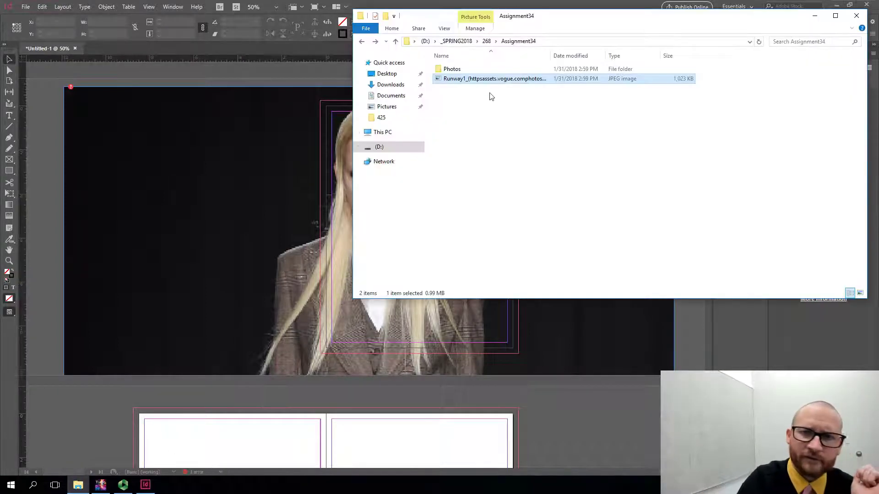
double_click(449, 68)
drag(557, 71, 561, 96)
click(545, 121)
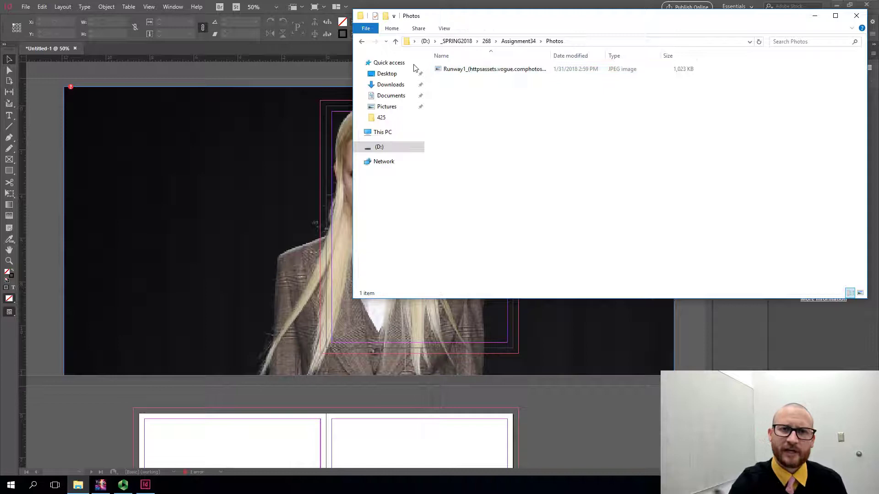
click(326, 73)
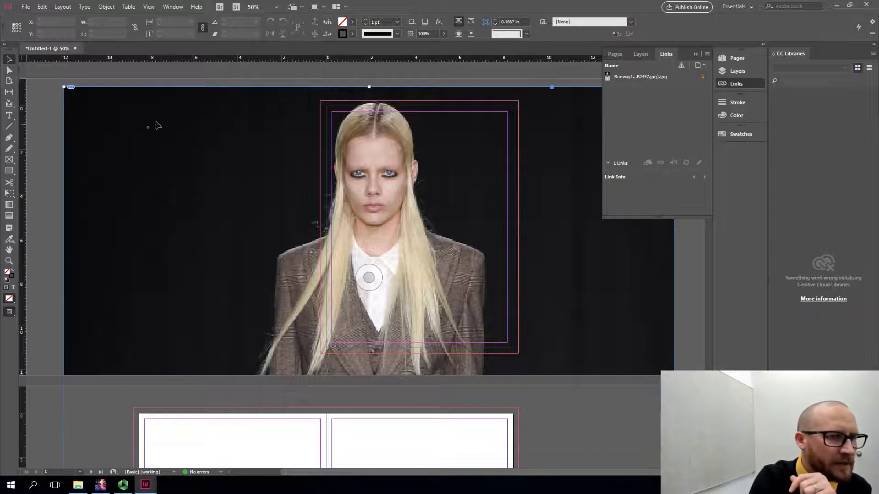
- Shrink the runway photo's frame to about 4.57 by 6.85 in and move it onto page 1 at about X 0.56 in, Y 0.83 in
click(64, 88)
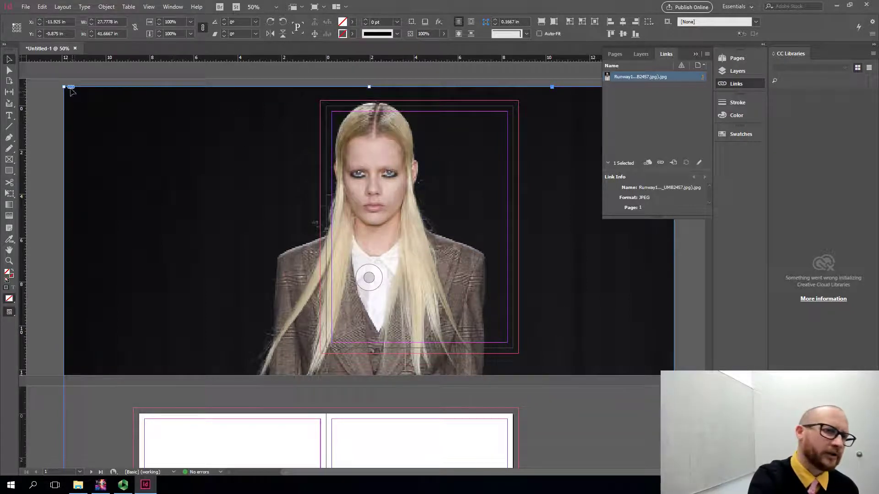
drag(65, 88, 351, 107)
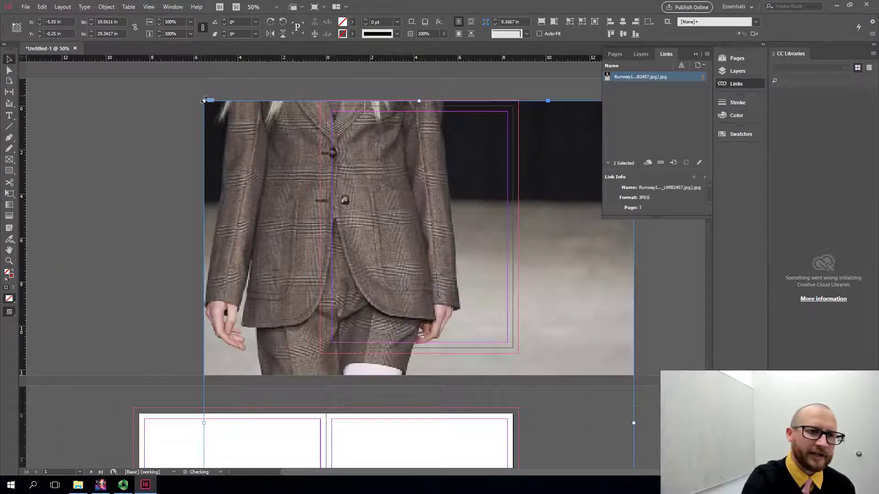
drag(204, 101, 464, 325)
drag(490, 368, 362, 167)
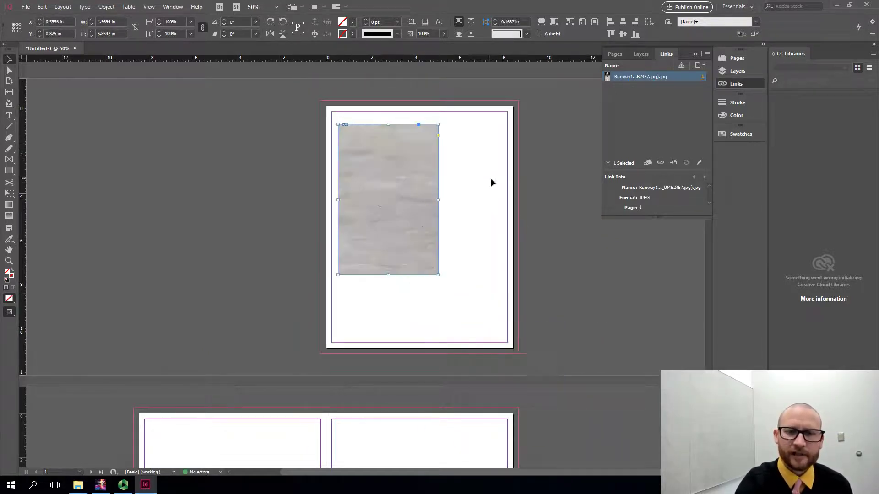
click(506, 168)
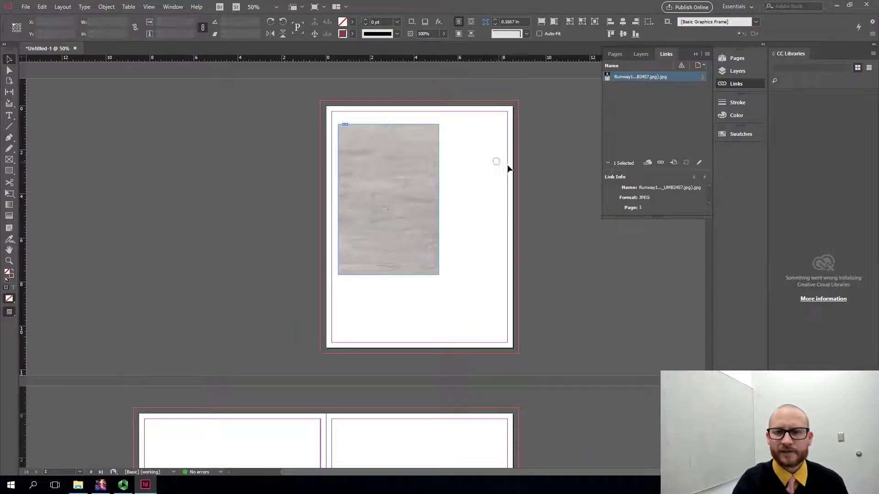
- Fit the full runway photo proportionally inside its resized frame on page 1
click(412, 160)
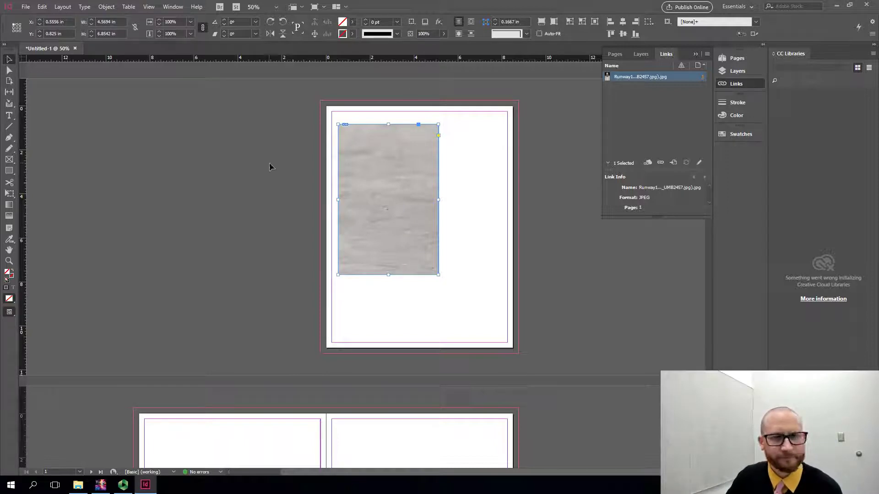
right_click(411, 156)
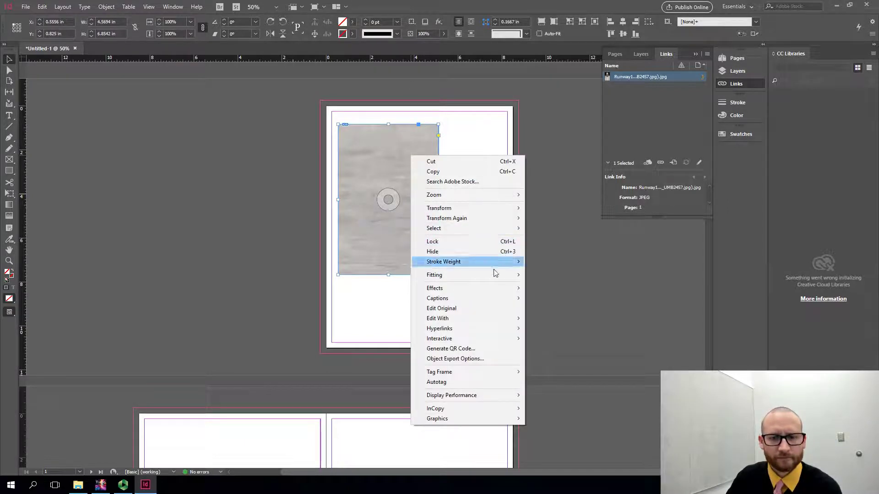
mouse_move(467, 276)
click(308, 275)
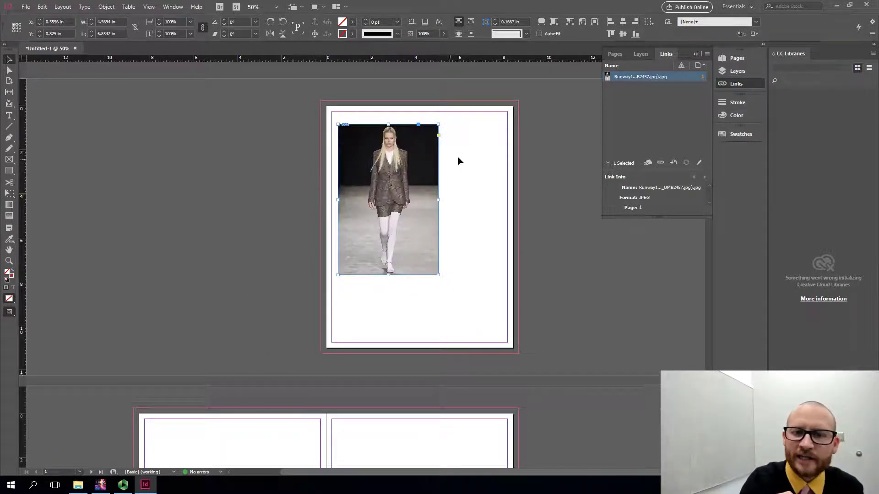
- Select only the runway photo inside its frame on page 1 and delete it, keeping the empty frame
click(447, 150)
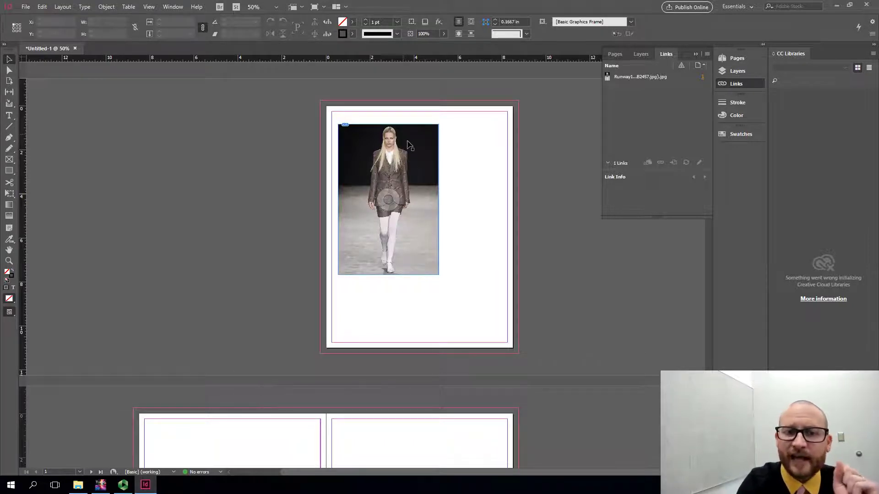
click(11, 72)
click(399, 159)
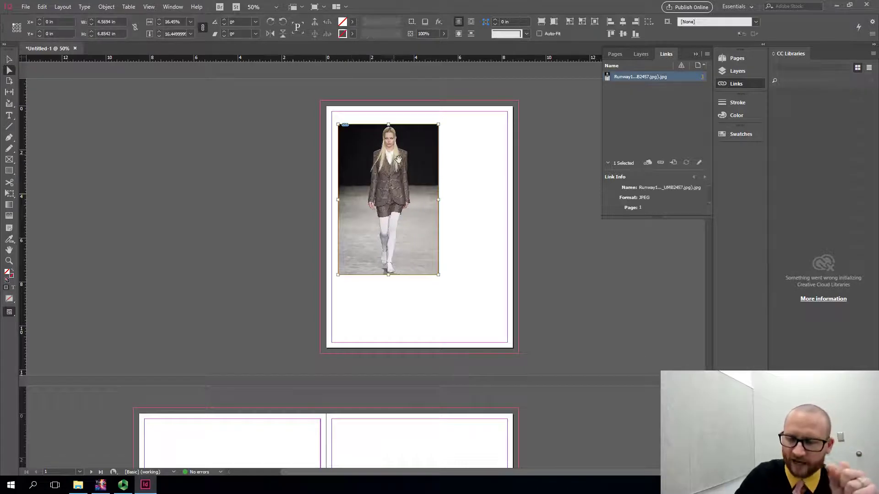
key(Delete)
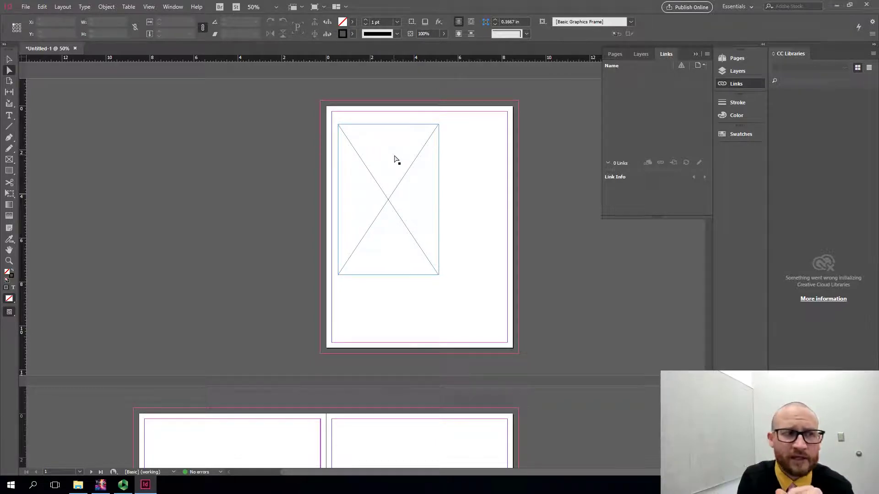
- Draw three empty graphic frames with the Rectangle Frame tool, one across page 1's right edge and two on the pasteboard to its left
click(10, 160)
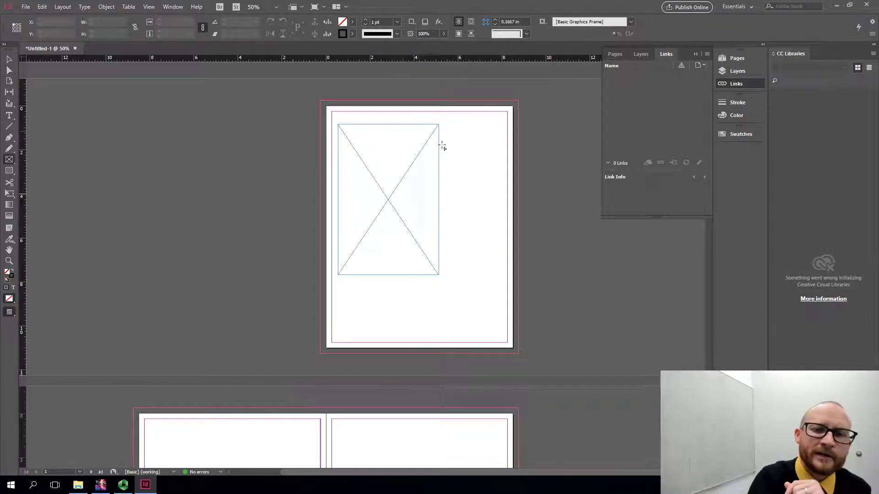
drag(461, 137, 559, 281)
drag(211, 146, 312, 307)
drag(87, 135, 200, 295)
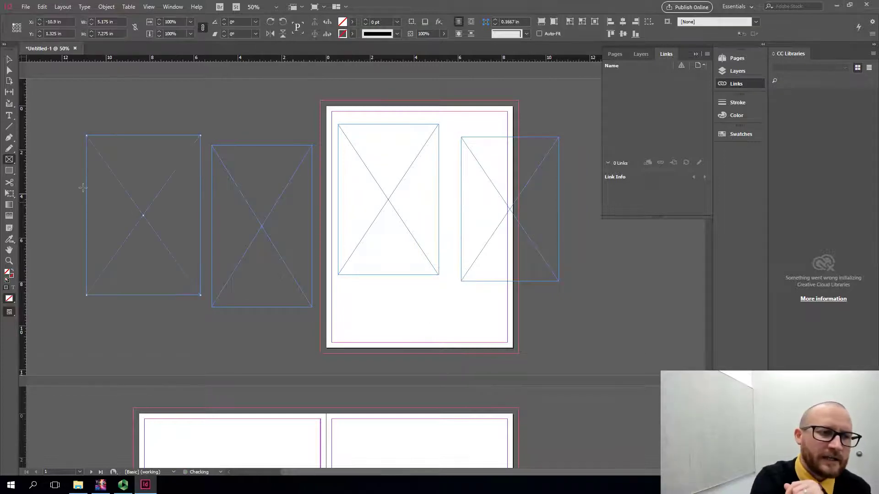
- Draw a plain rectangle about 5.03 by 8.9 in, place it over page 1's empty photo frame, and move that frame to the page's right edge
click(12, 173)
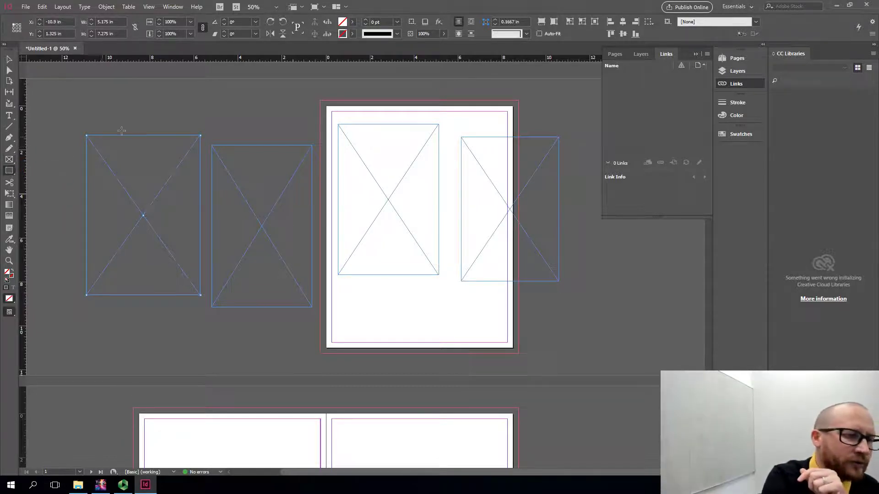
drag(141, 84, 251, 279)
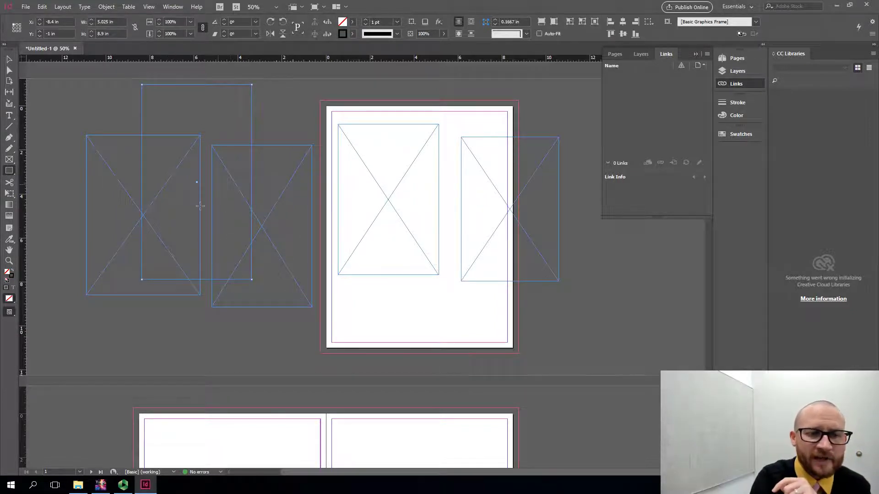
click(8, 60)
drag(182, 88, 376, 121)
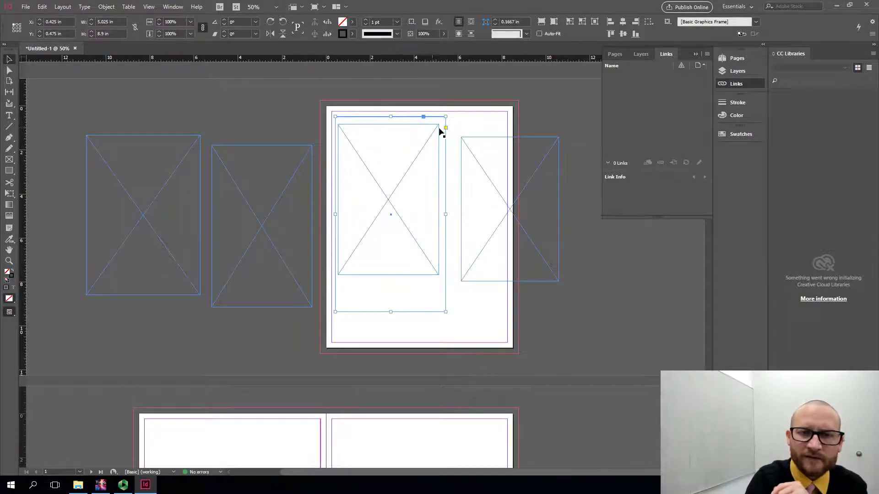
drag(428, 180, 539, 232)
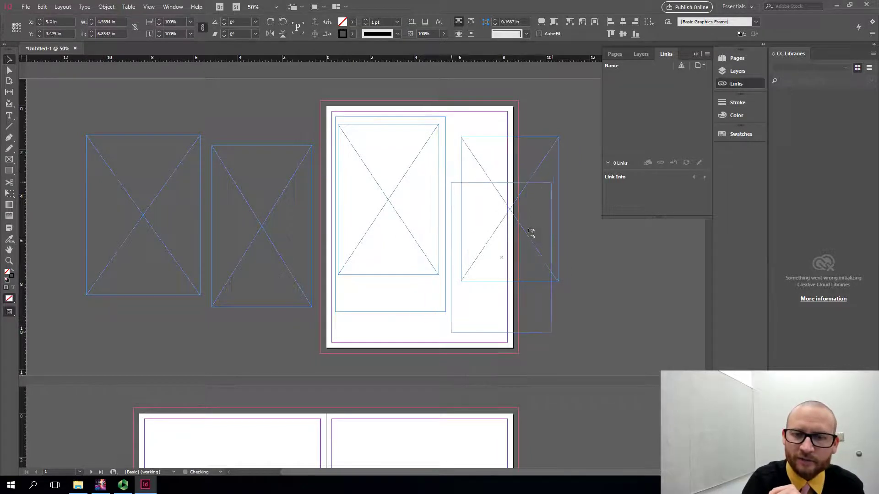
click(373, 128)
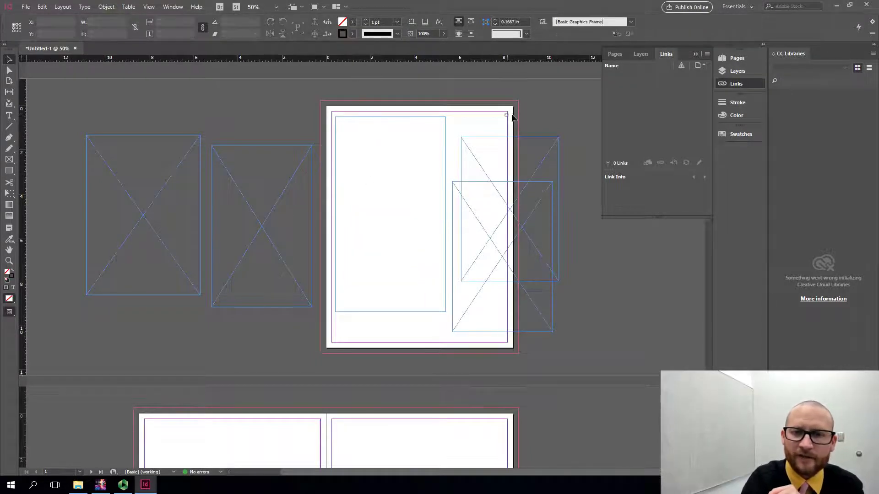
- Change the document's screen mode from Normal to Preview
click(149, 7)
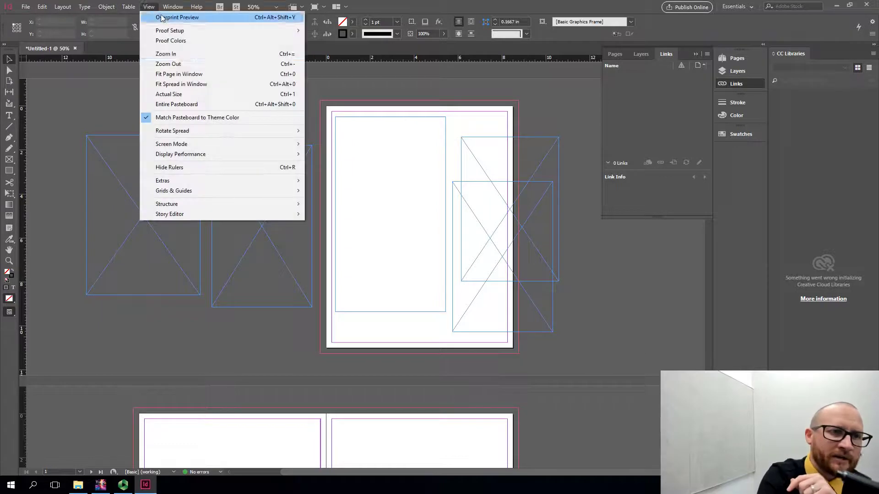
mouse_move(196, 144)
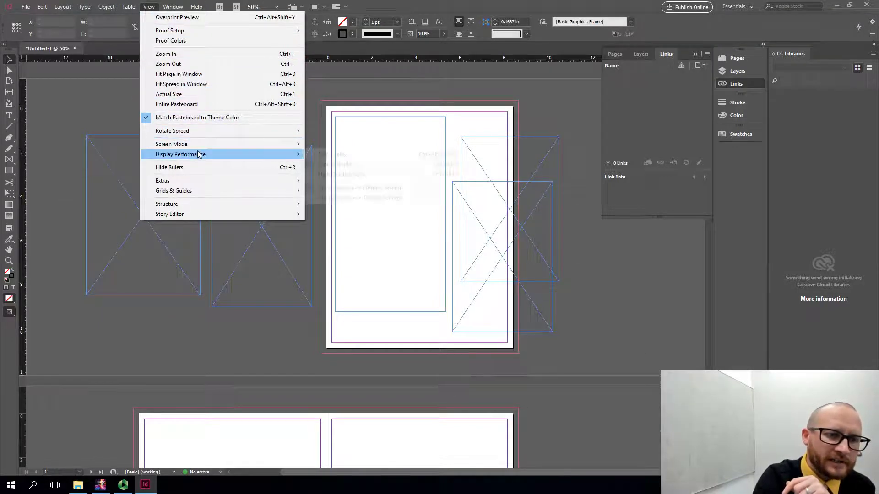
mouse_move(231, 144)
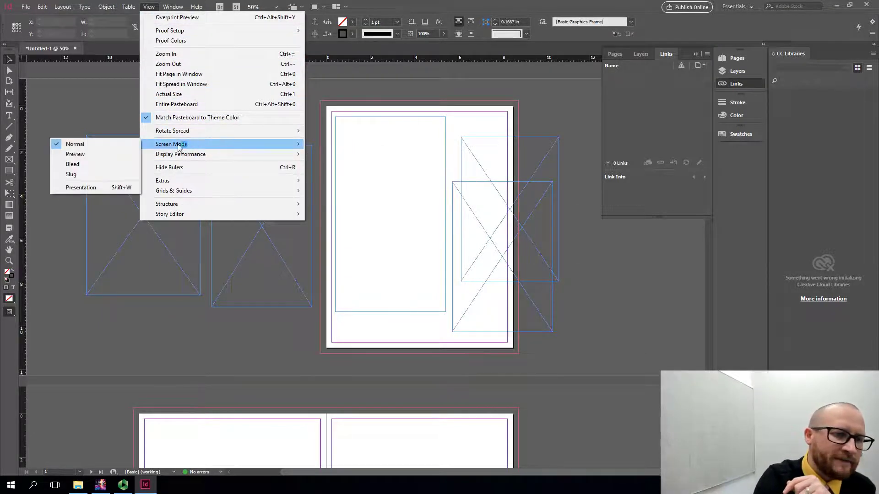
click(135, 154)
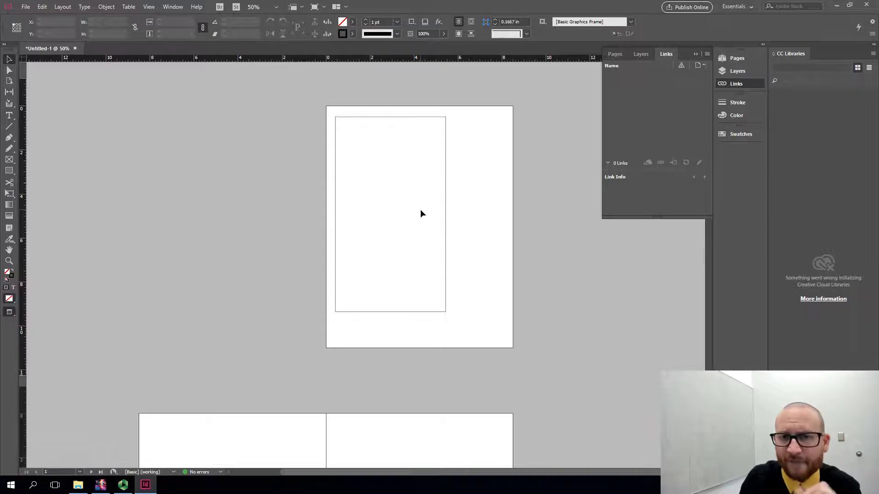
- Set the document's display performance to Fast Display
click(149, 6)
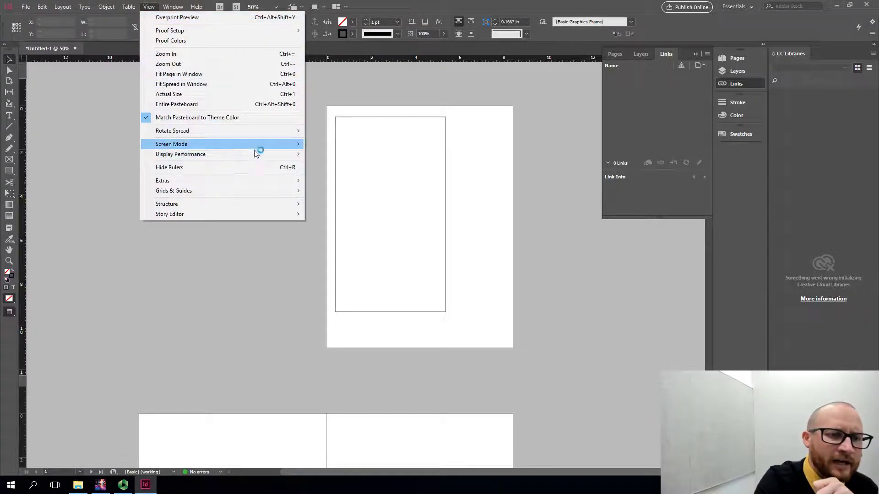
mouse_move(294, 154)
click(330, 155)
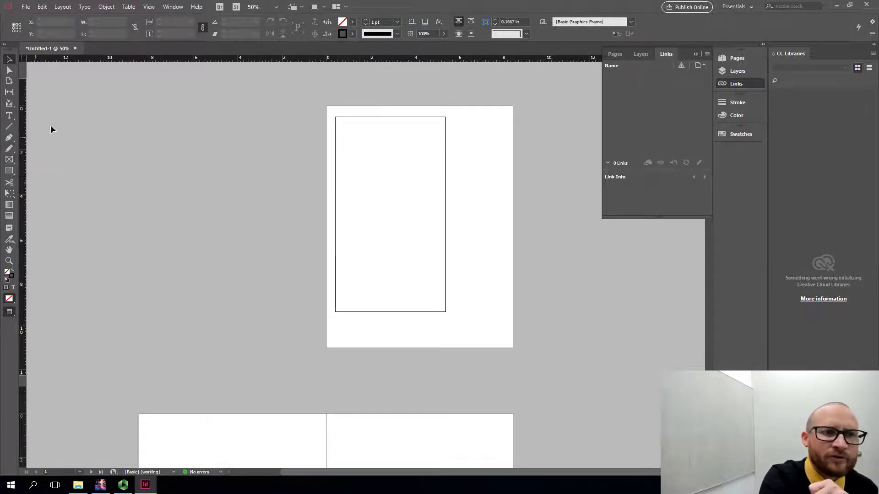
- Set the document's display performance to High Quality Display
click(149, 6)
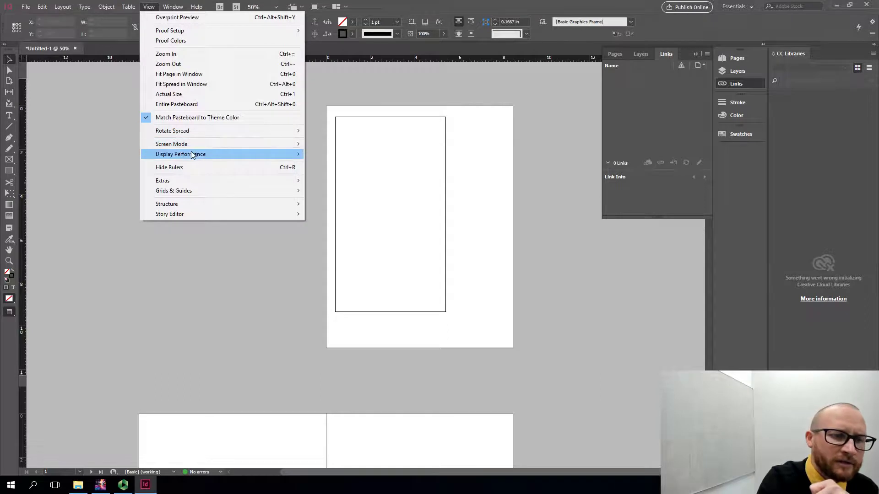
mouse_move(293, 159)
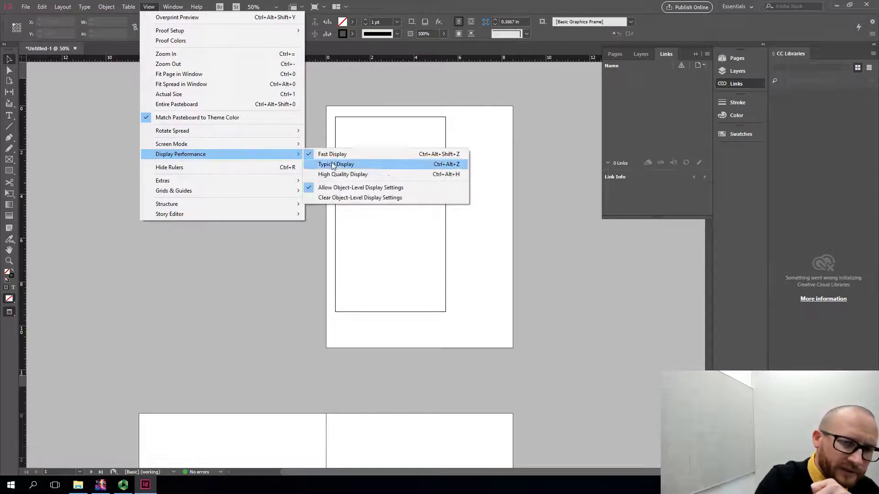
click(350, 175)
- Check the display performance options, and switch the screen mode to Normal and back to Preview
click(150, 9)
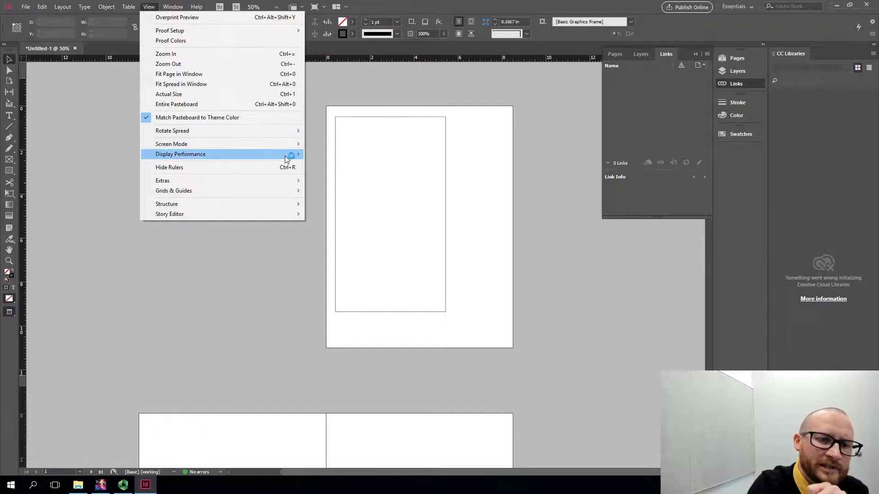
mouse_move(291, 154)
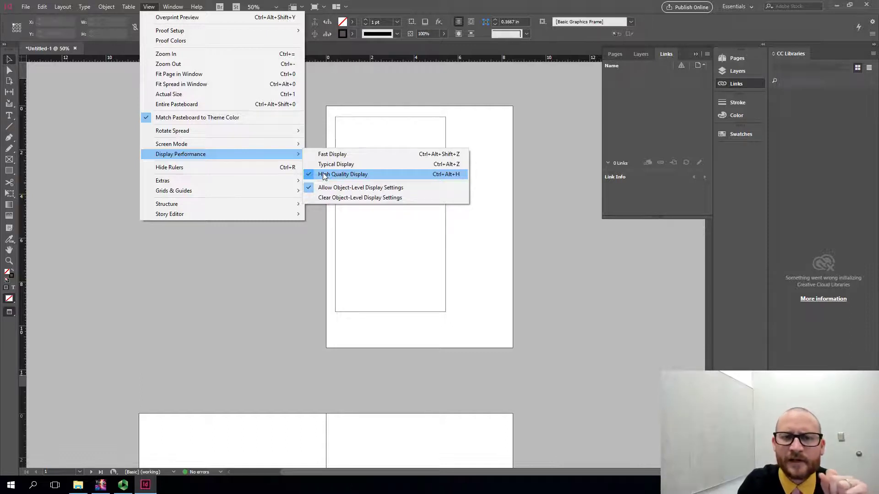
mouse_move(242, 144)
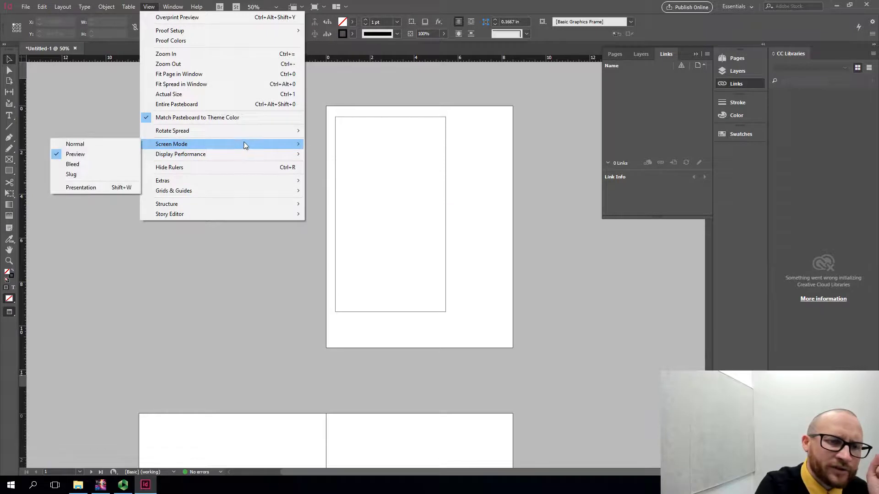
click(120, 144)
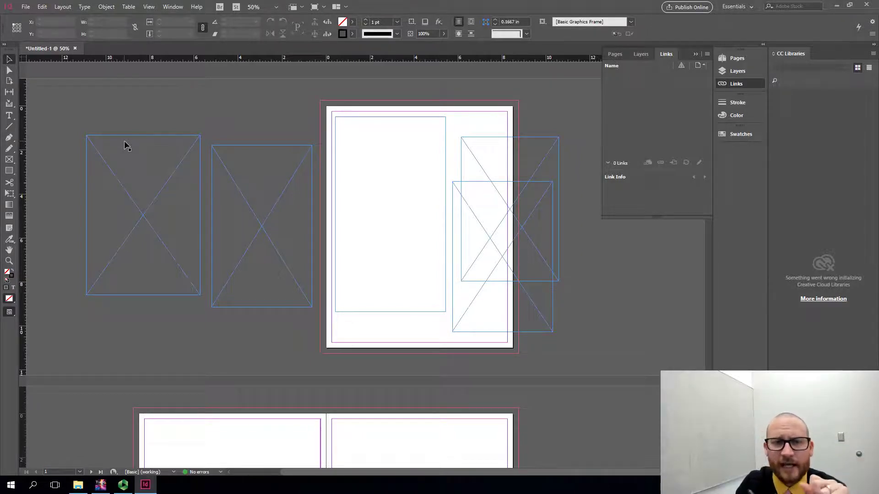
click(150, 6)
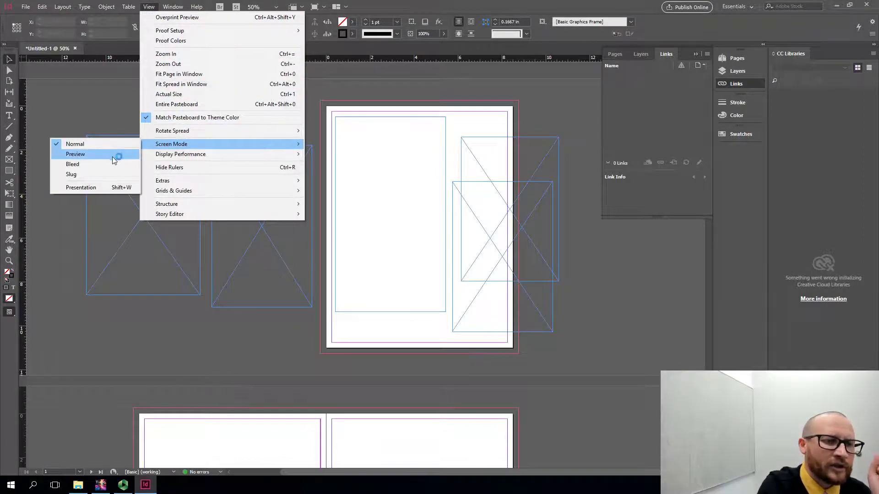
click(113, 155)
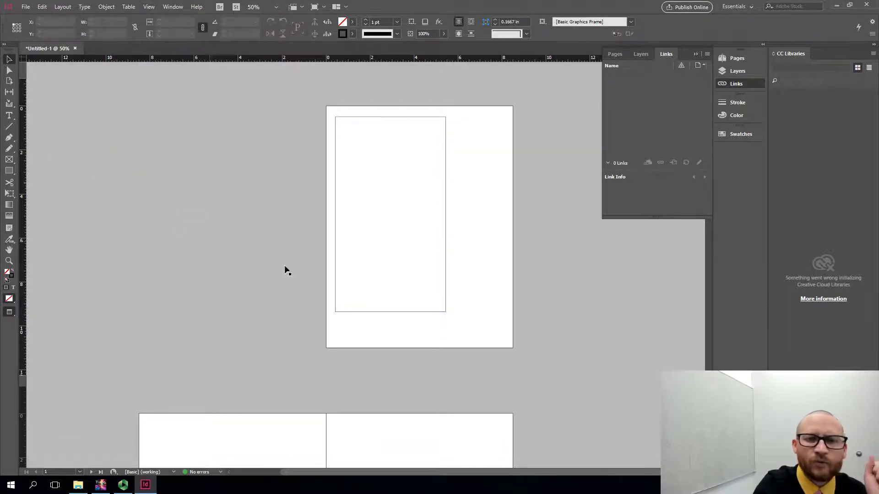
- Return the document's screen mode from Preview to Normal
click(149, 6)
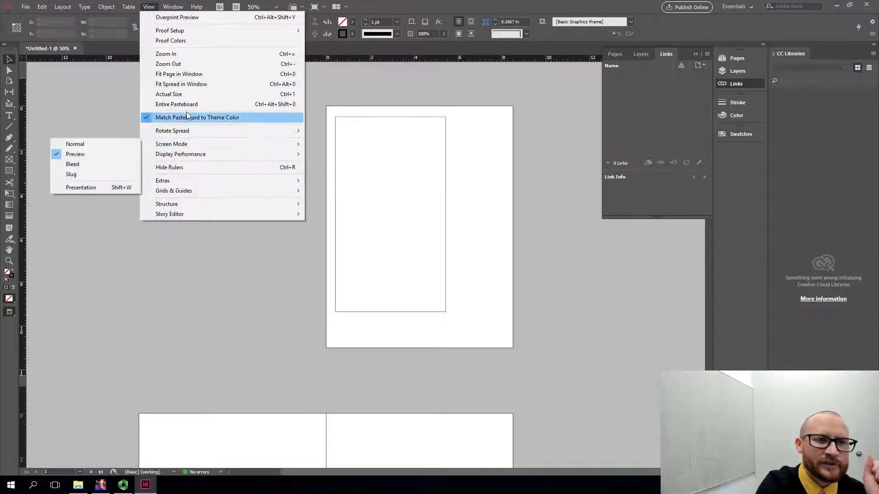
click(151, 8)
click(150, 7)
mouse_move(177, 142)
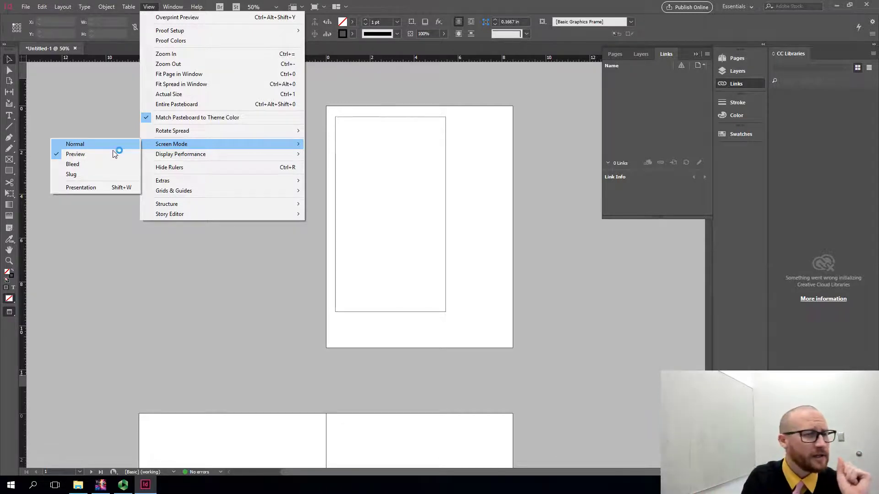
mouse_move(229, 144)
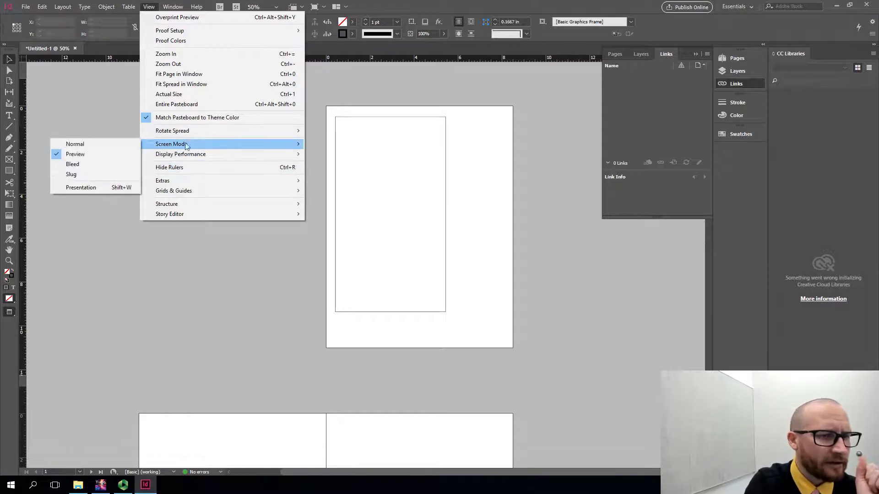
click(110, 142)
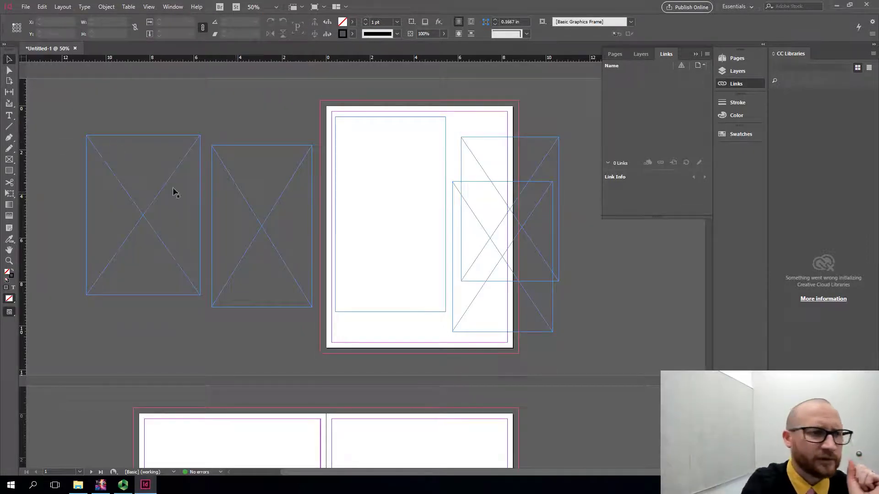
- Delete the two empty pasteboard frames, the plain rectangle on page 1, and the upper of the two overlapping right-edge frames
click(262, 284)
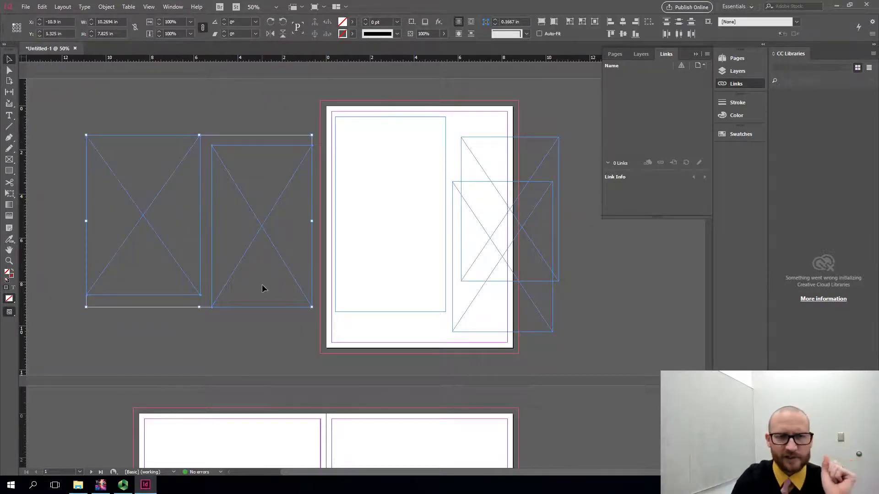
key(Delete)
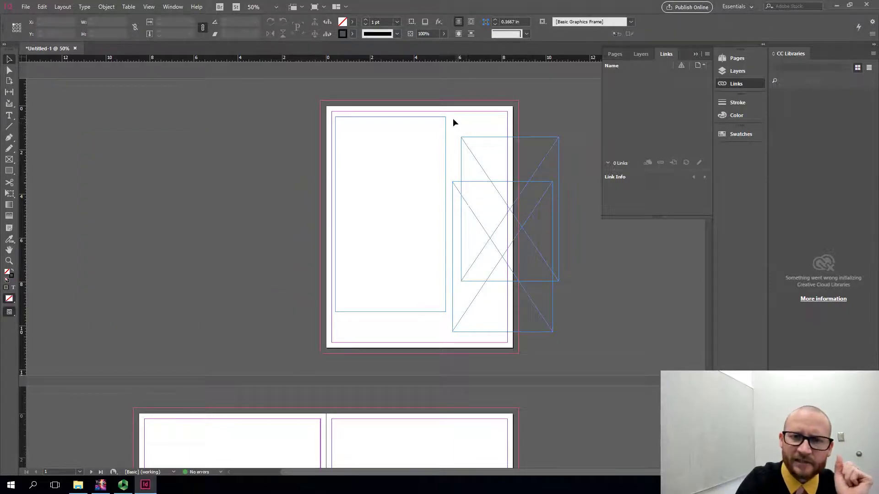
click(424, 151)
key(Delete)
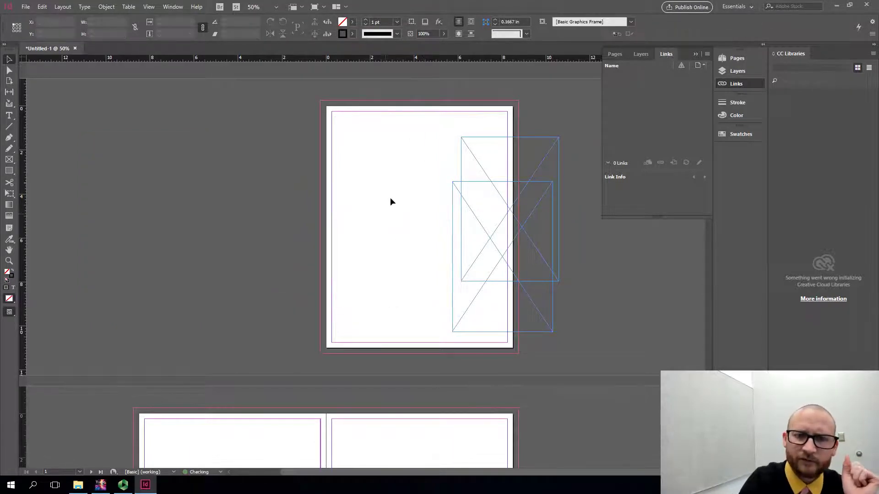
click(482, 170)
key(Delete)
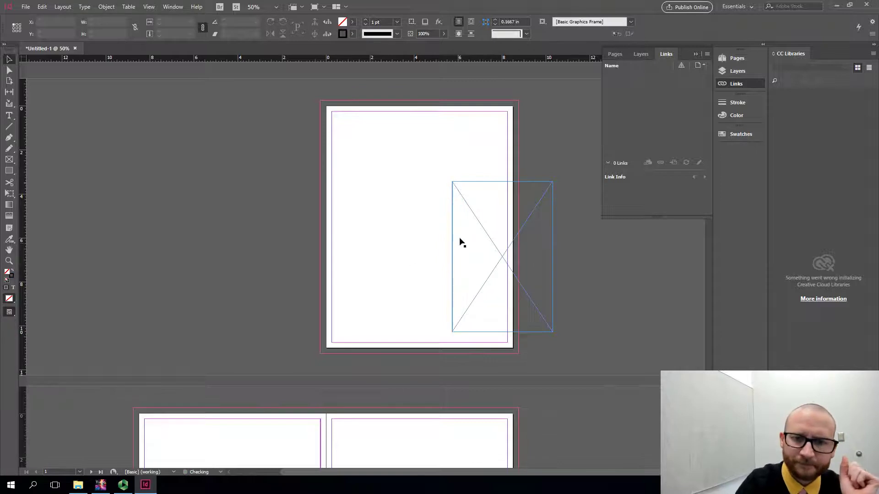
- Move the remaining empty frame to page 1's upper-left area and place the Runway1 JPEG from the Photos folder into it
drag(474, 243, 364, 180)
click(472, 157)
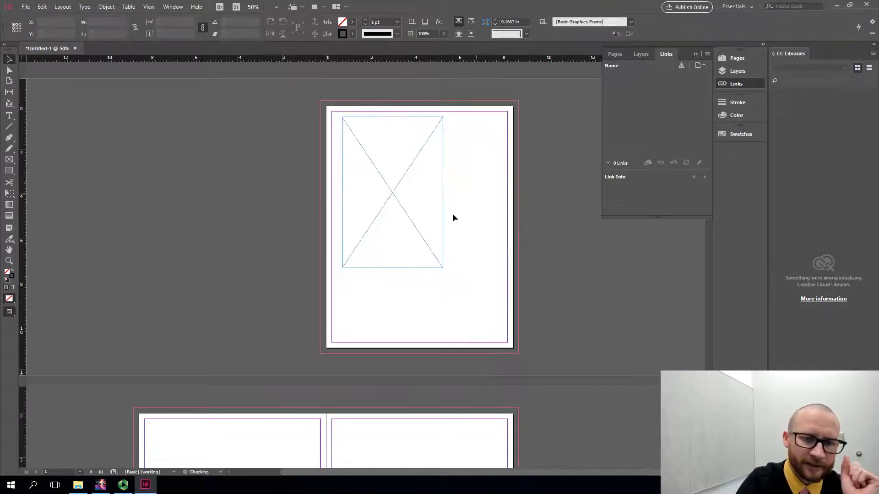
click(77, 485)
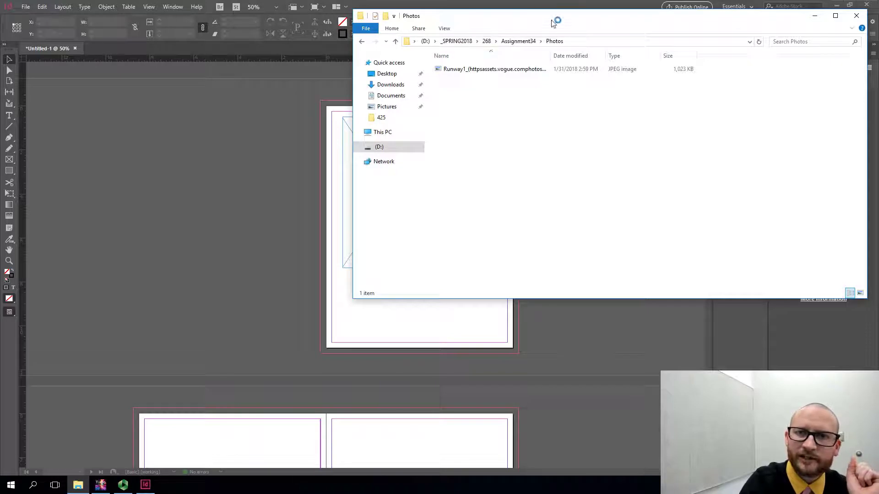
drag(556, 19, 610, 20)
drag(568, 73, 364, 143)
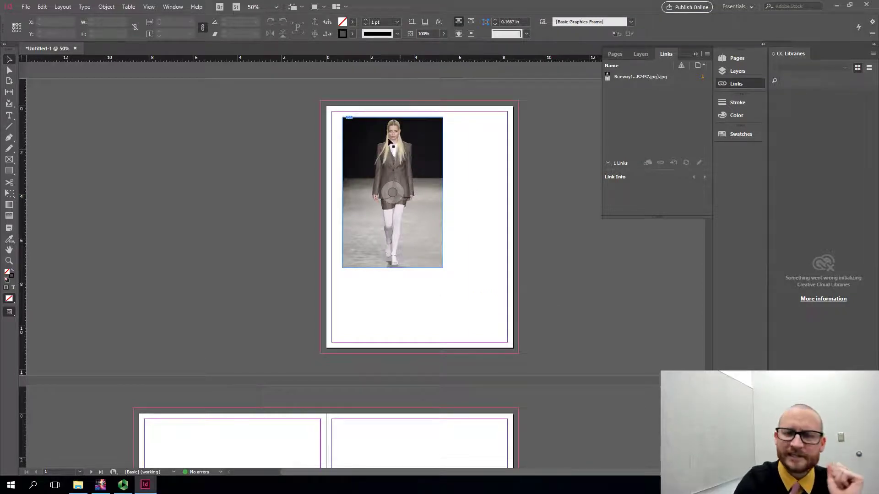
- Draw a rectangle frame about 6.5 by 9.65 in on the pasteboard left of page 1 and place the Runway1 JPEG into it
click(10, 160)
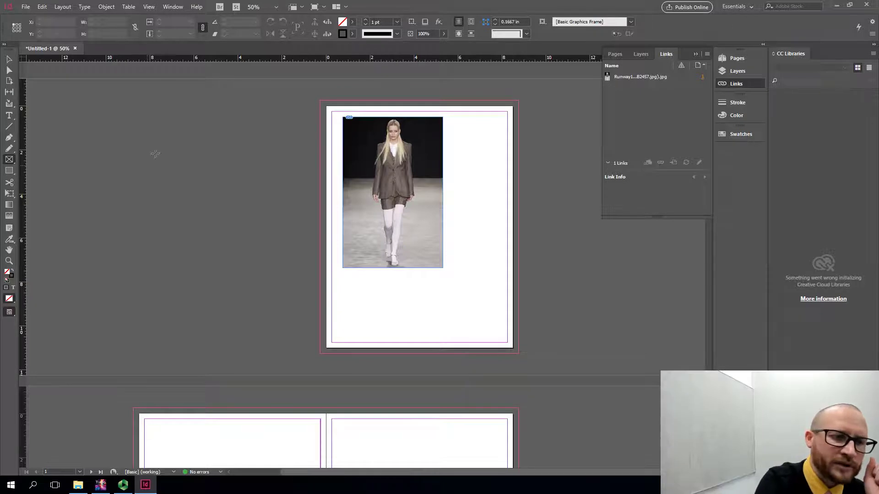
drag(156, 126, 299, 339)
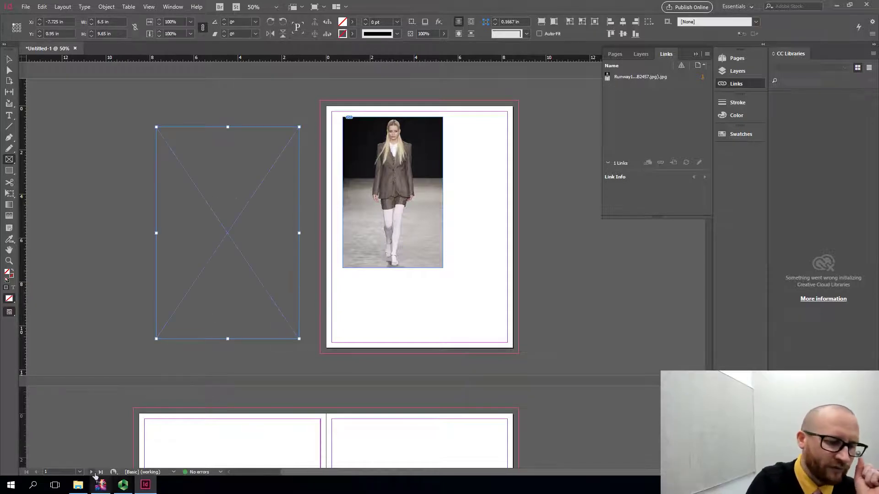
click(78, 484)
drag(505, 79, 210, 170)
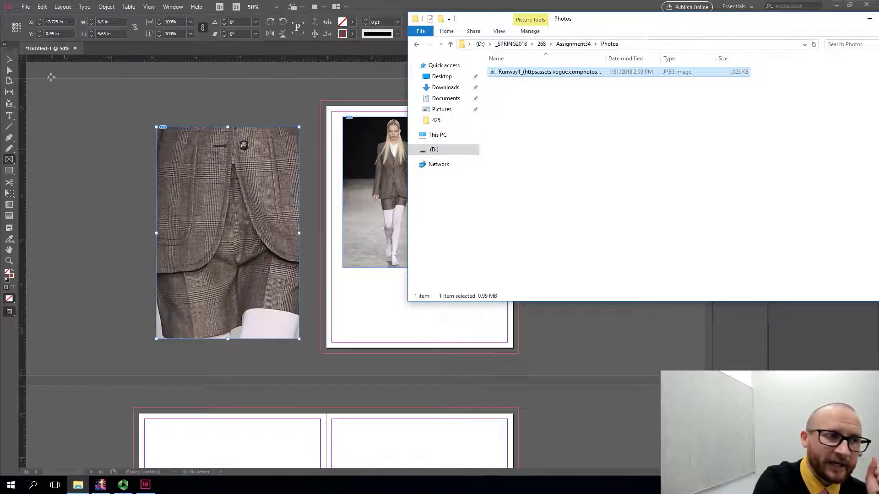
click(50, 77)
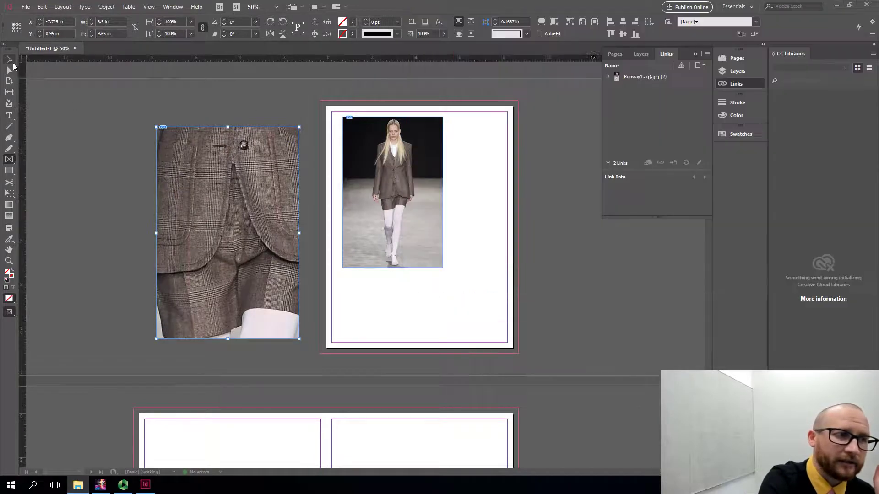
- Fit the runway photo in the pasteboard frame with Fill Frame Proportionally, then deselect it
right_click(245, 168)
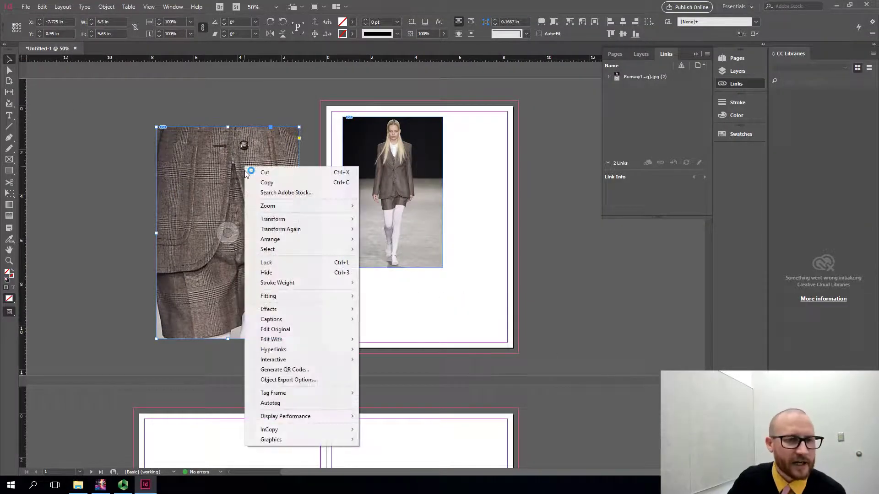
mouse_move(285, 298)
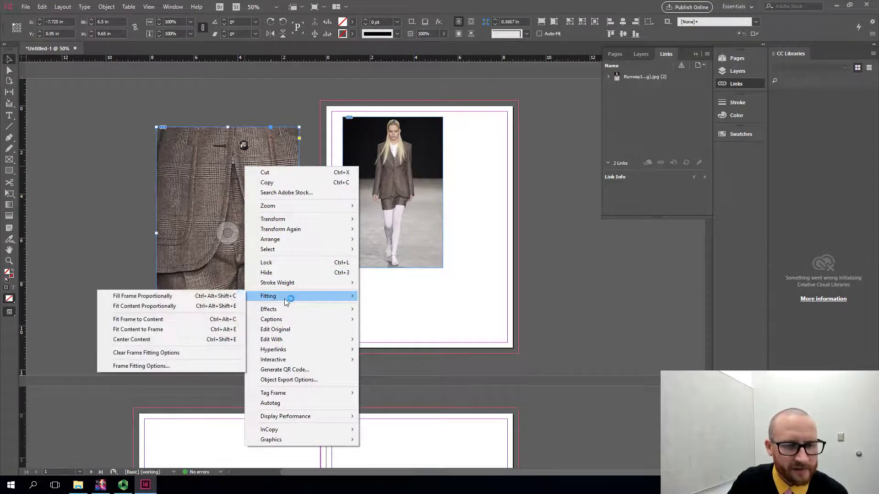
click(199, 296)
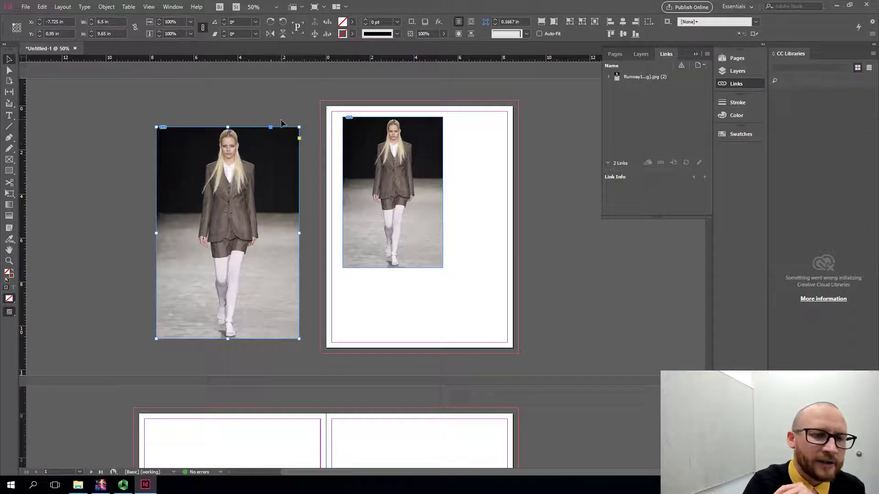
right_click(249, 173)
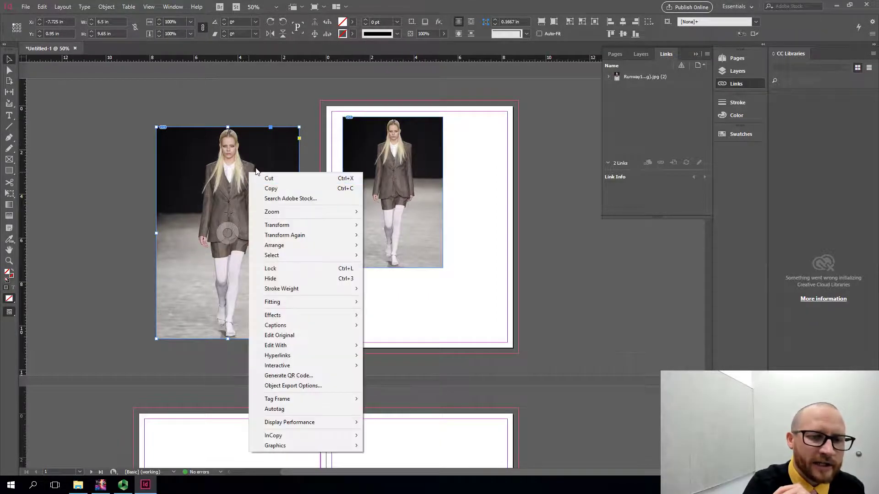
click(221, 110)
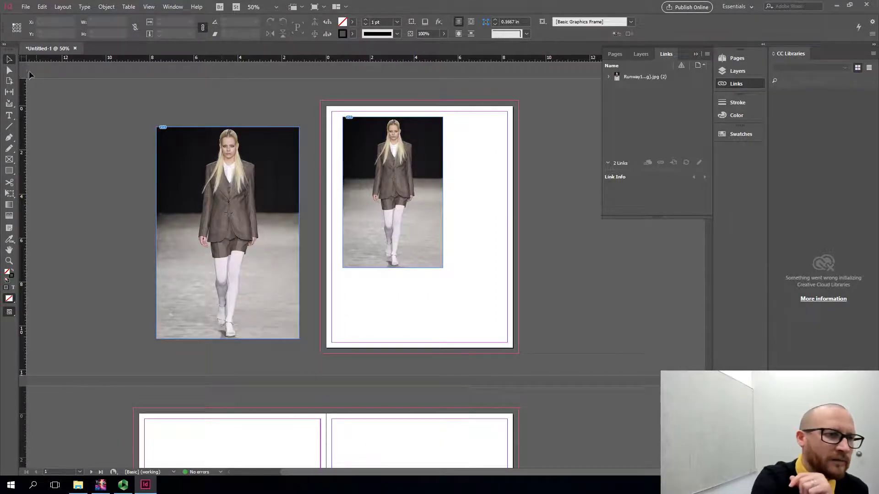
- Delete the pasteboard photo with its frame, and move page 1's photo frame to the upper-left margin corner at X 0.25, Y 0.25 in
click(223, 170)
key(Delete)
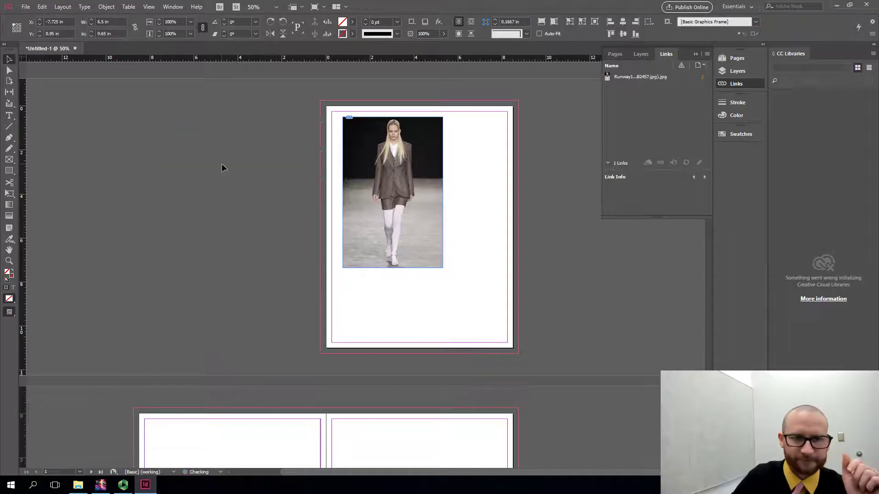
drag(393, 151, 385, 146)
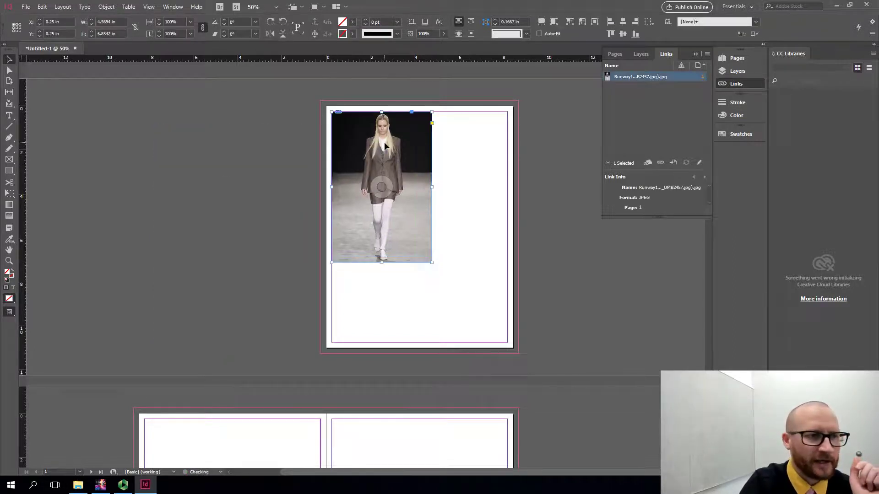
- Scale the runway photo inside its page 1 frame to 8 by 12 in and reposition it to crop around the model's outfit
click(114, 183)
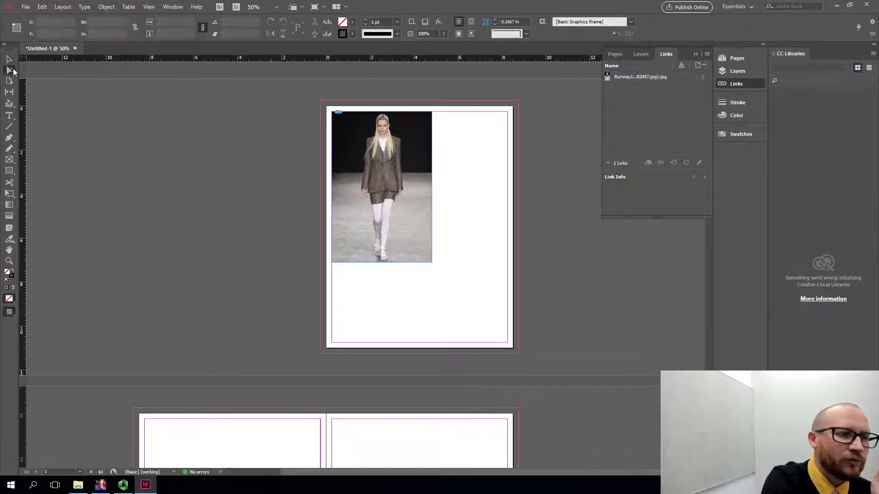
click(10, 70)
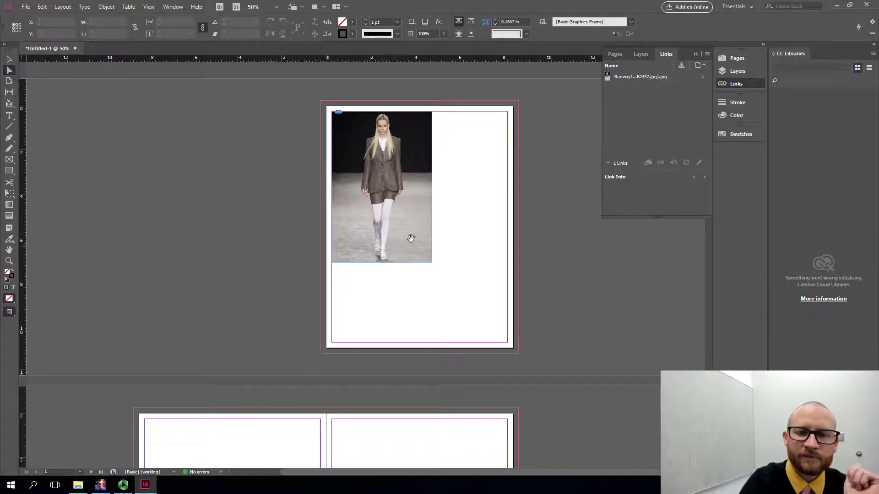
click(397, 144)
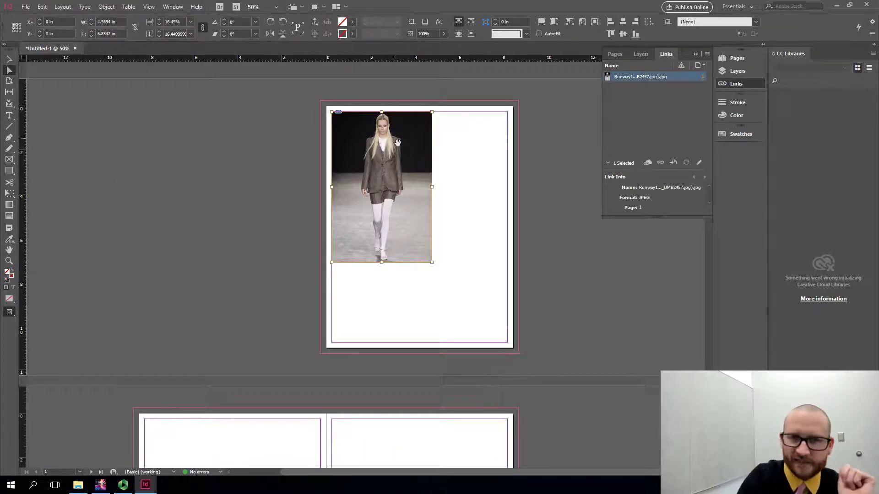
drag(397, 144, 375, 232)
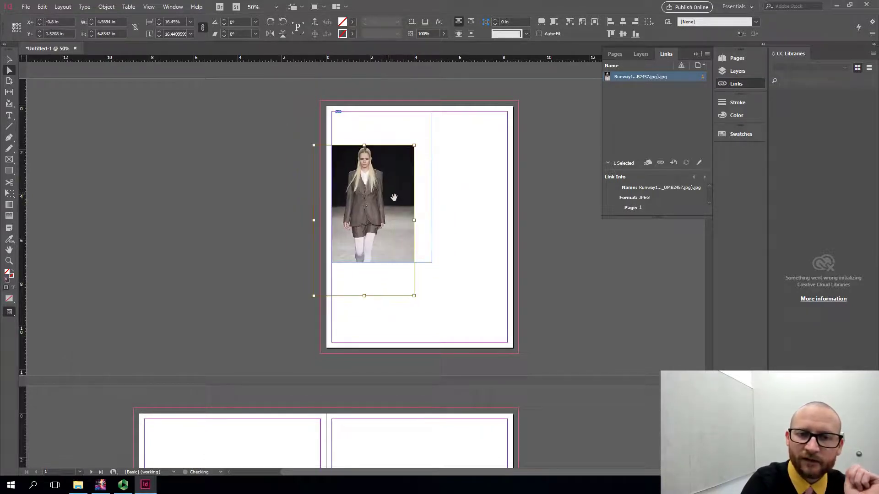
drag(414, 145, 397, 171)
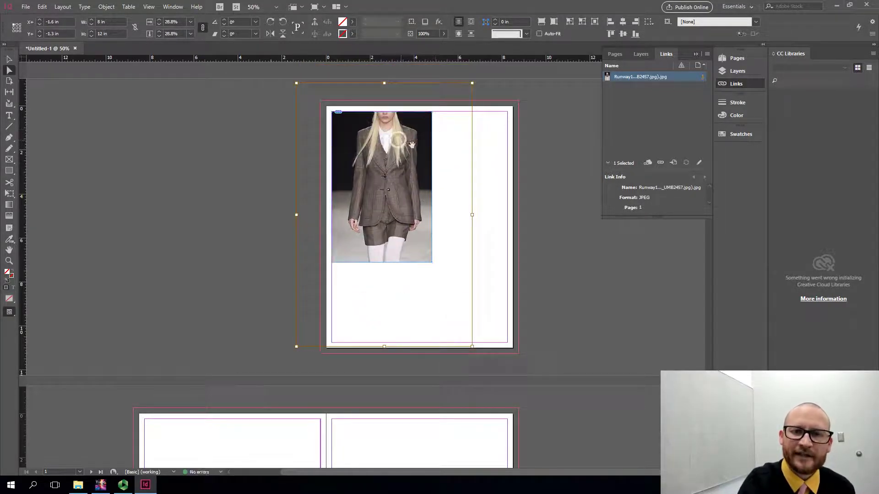
drag(415, 133, 412, 136)
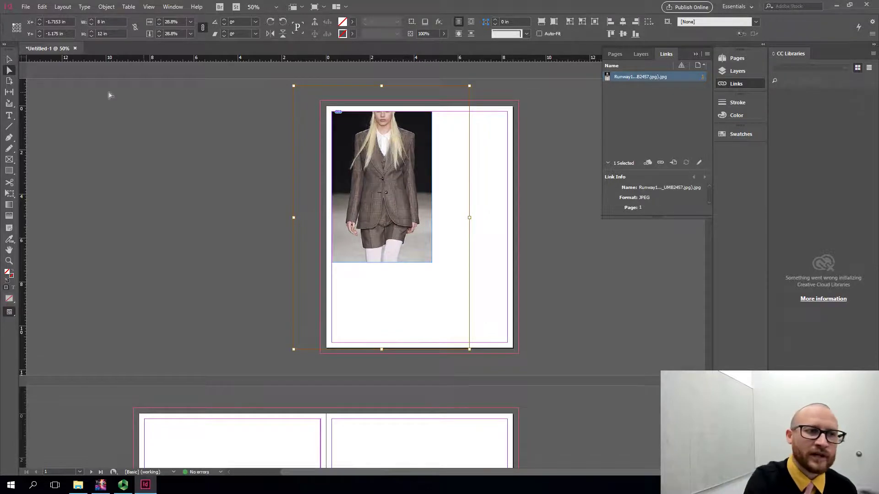
key(v)
click(161, 159)
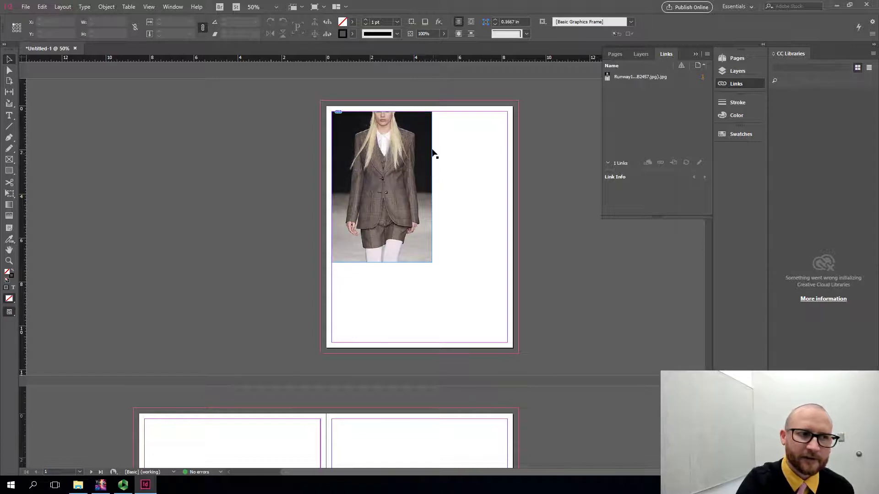
- Draw a text frame about 3.175 by 6.85 in between the photo and page 1's outer margin, and fill it with placeholder text
click(9, 116)
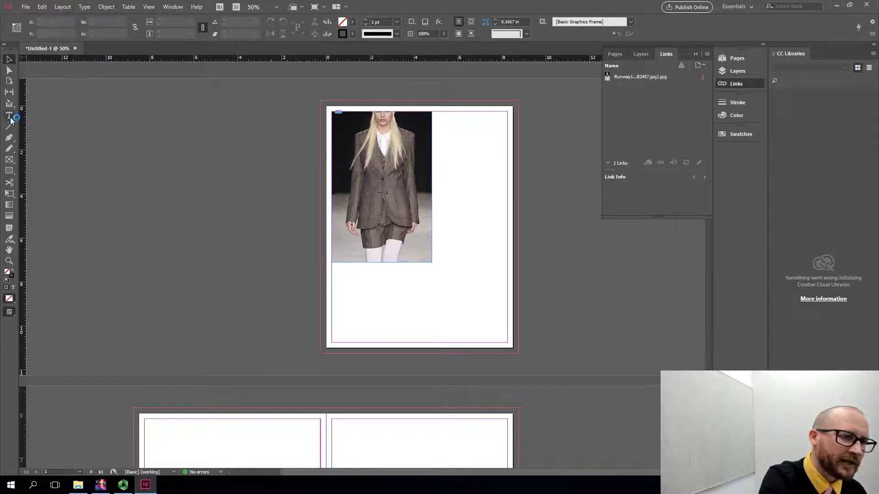
drag(507, 112, 437, 262)
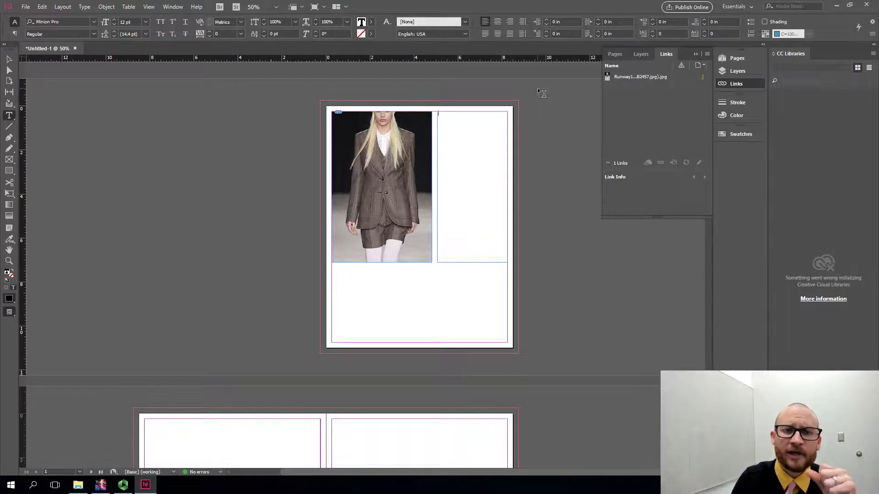
right_click(454, 136)
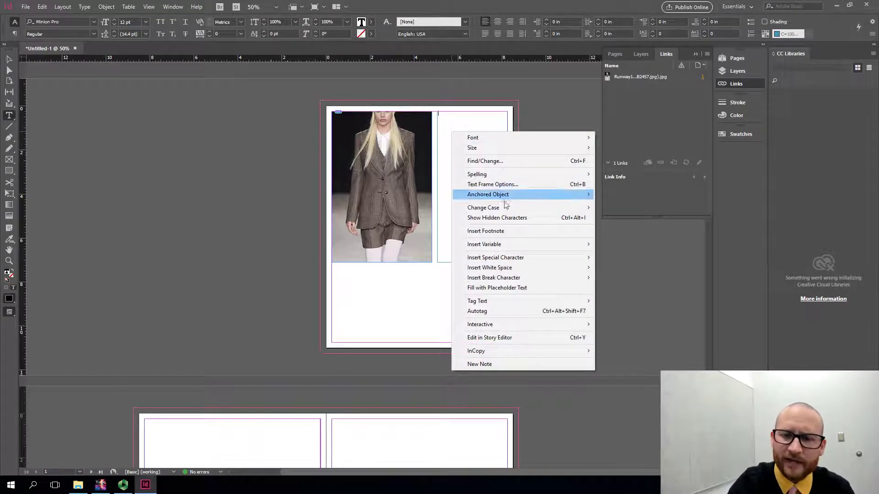
click(505, 287)
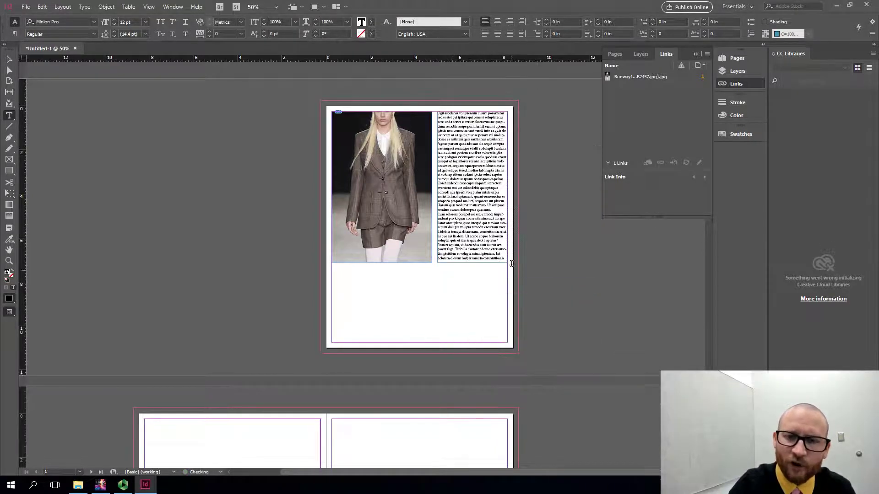
- Select all the placeholder text in the frame and color it with the C=0 M=100 Y=0 K=0 swatch
click(498, 135)
drag(490, 210, 426, 97)
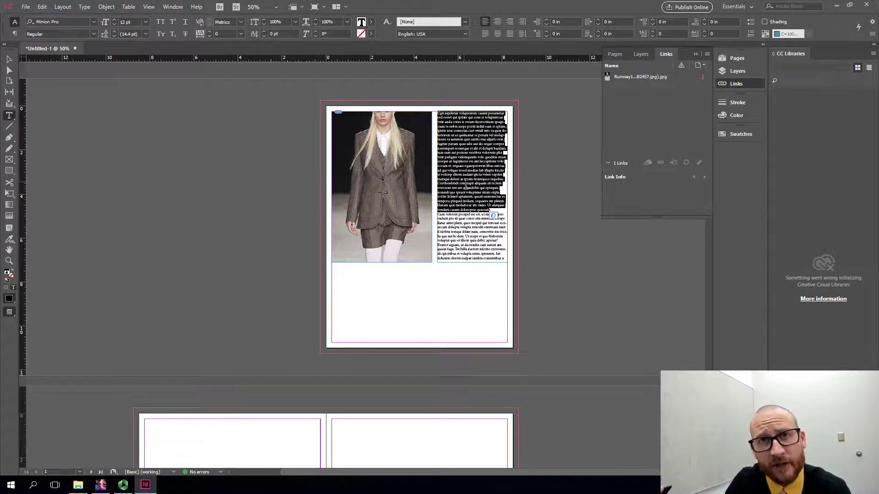
click(483, 224)
drag(491, 241, 464, 131)
click(463, 131)
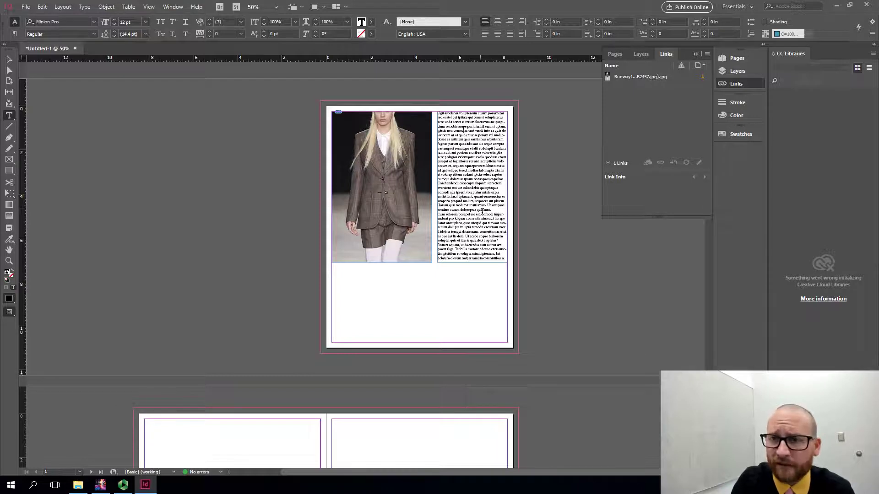
key(ctrl+a)
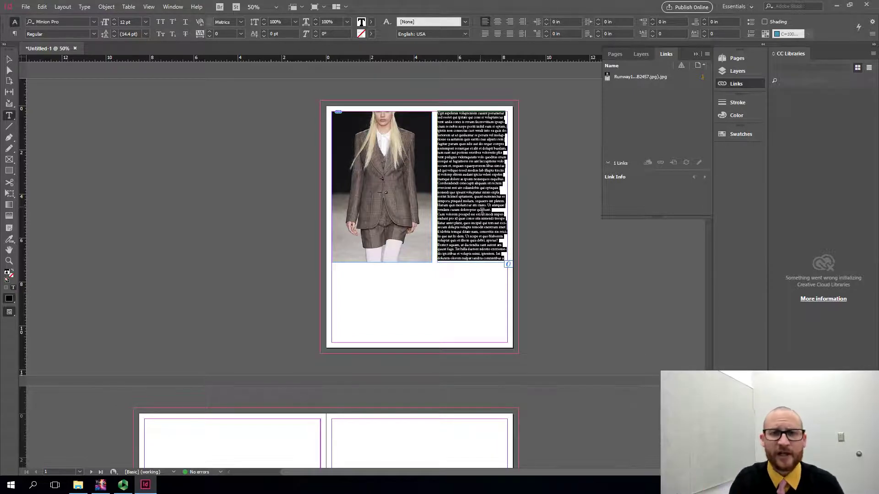
click(751, 133)
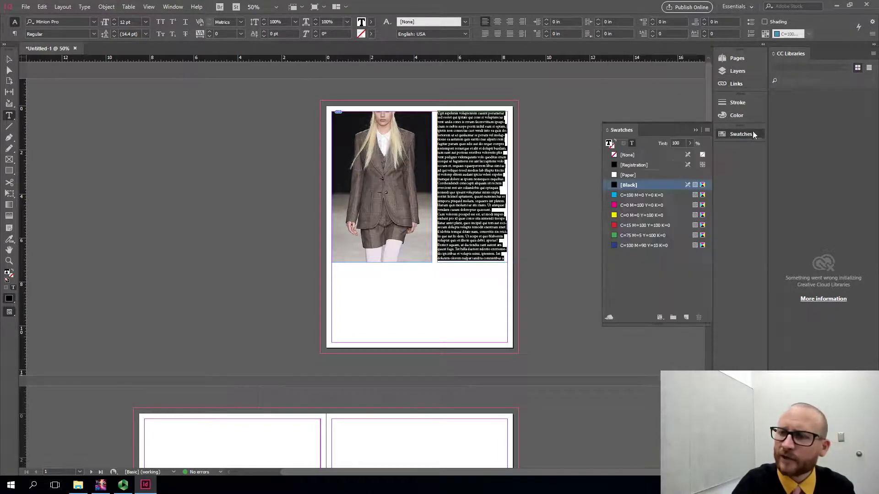
click(638, 206)
key(Right)
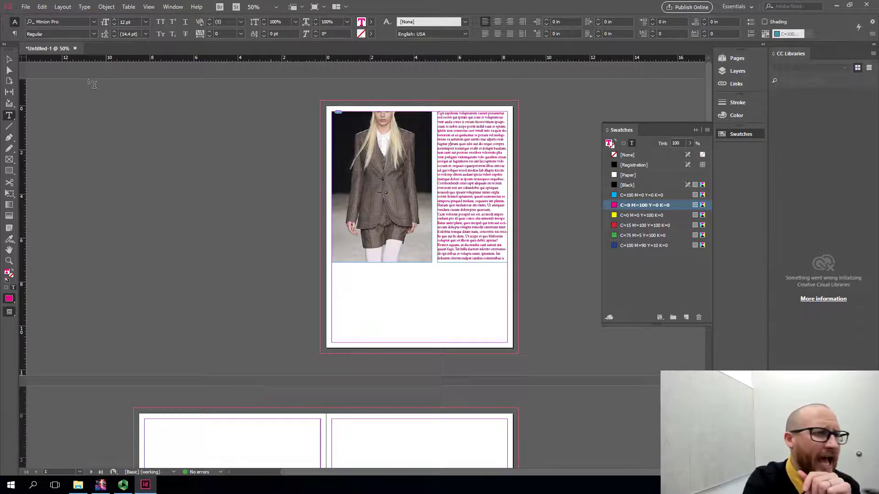
- Draw a rectangle frame about 4.57 by 3.08 in below the runway photo and fill it with the C=0 M=100 Y=0 K=0 swatch
click(9, 59)
click(9, 159)
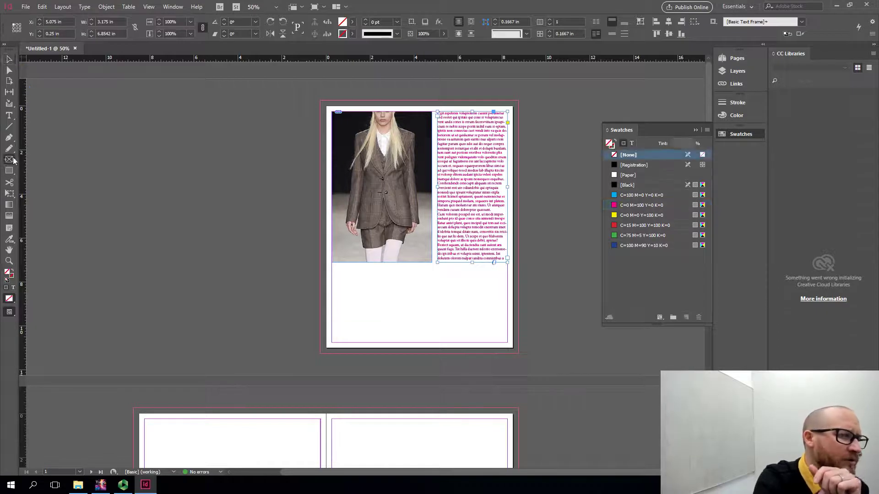
mouse_move(332, 337)
mouse_down()
mouse_move(402, 275)
mouse_move(434, 277)
mouse_move(432, 269)
mouse_up()
click(643, 205)
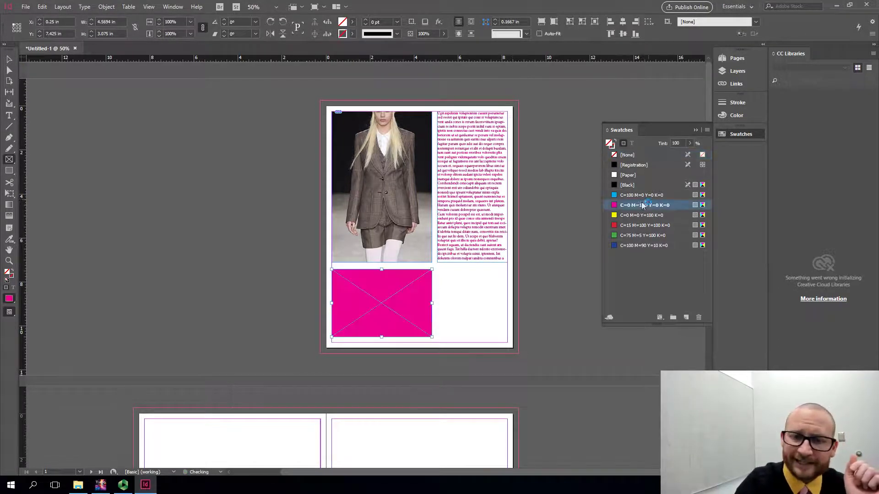
- Resize and shift the magenta frame to Y 7.2431 in and height 3.5069 in, leaving a gap below the photo and ending at the lower margin
click(9, 60)
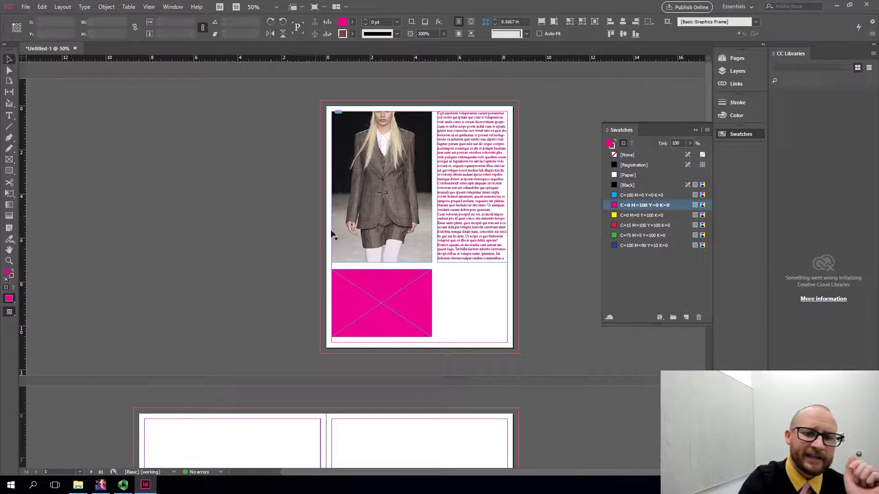
drag(365, 293, 389, 261)
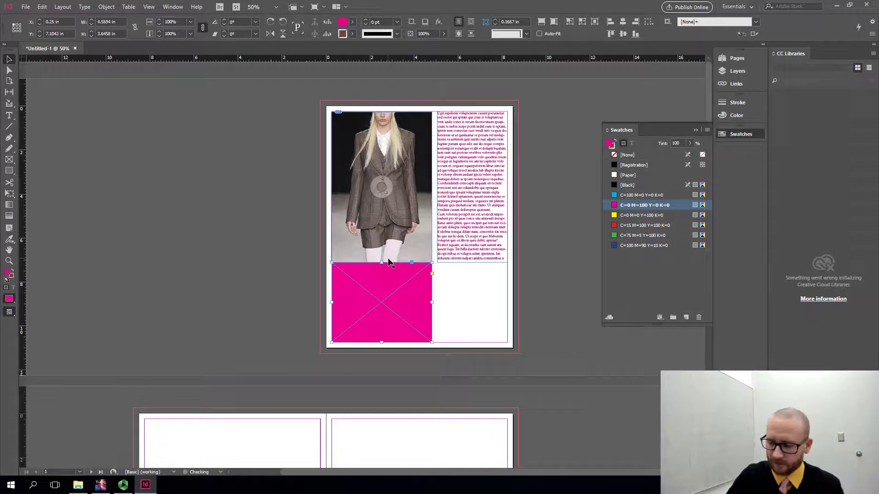
key(shift+Down)
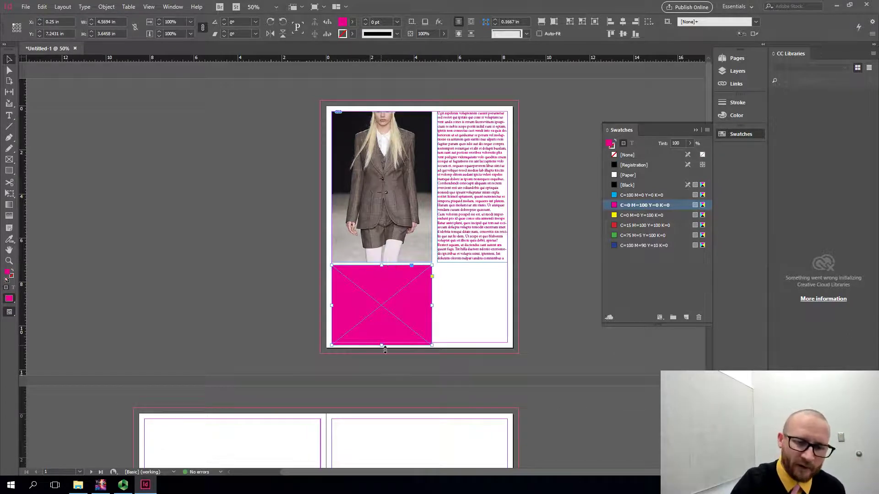
drag(382, 345, 382, 342)
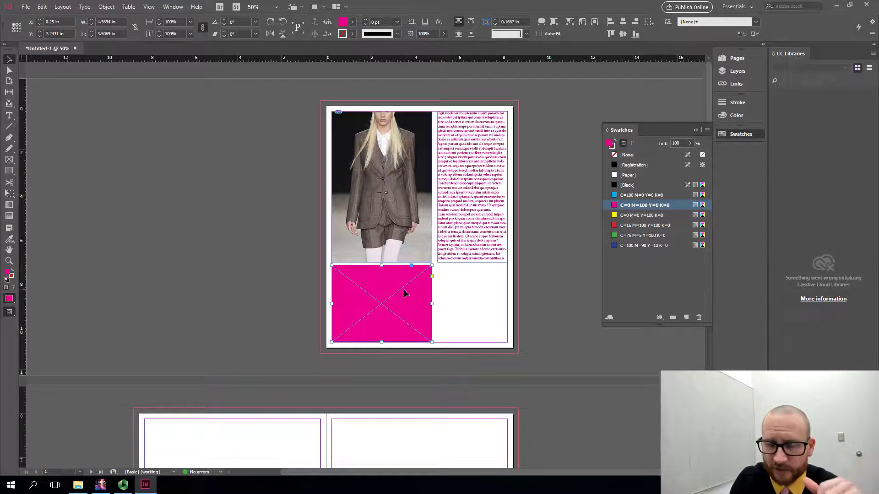
- Nudge the magenta frame up and down in small increments, leaving it at Y 7.2569 in
key(Up)
key(Up)
key(Up)
key(Up)
key(Up)
key(Up)
key(Up)
key(Up)
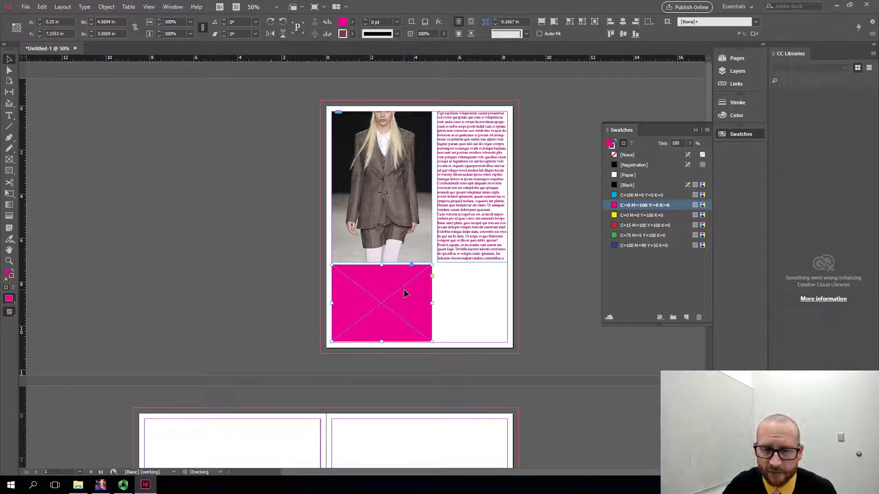
key(Down)
key(Down)
key(Down)
key(Down)
key(Down)
key(Down)
key(Down)
key(Down)
key(Down)
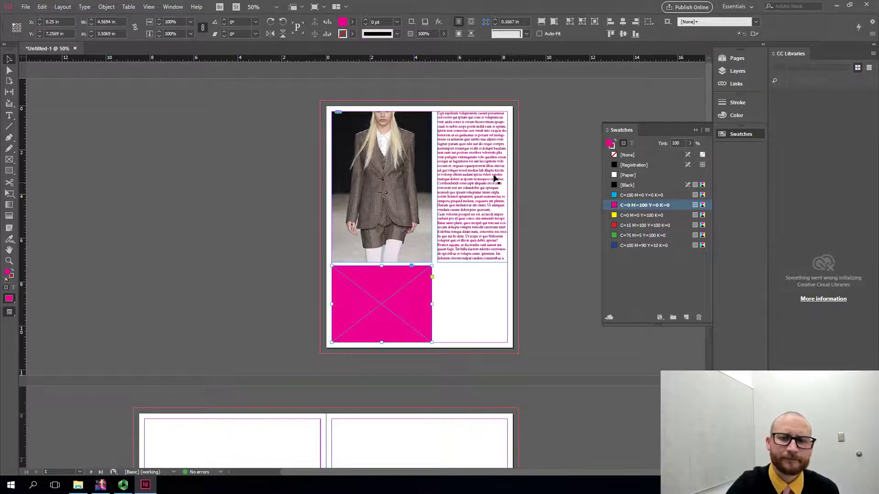
click(444, 170)
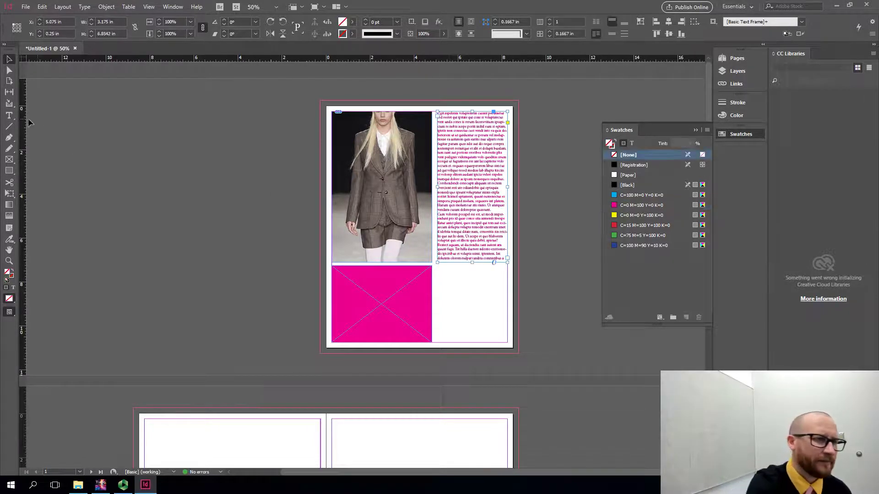
click(11, 116)
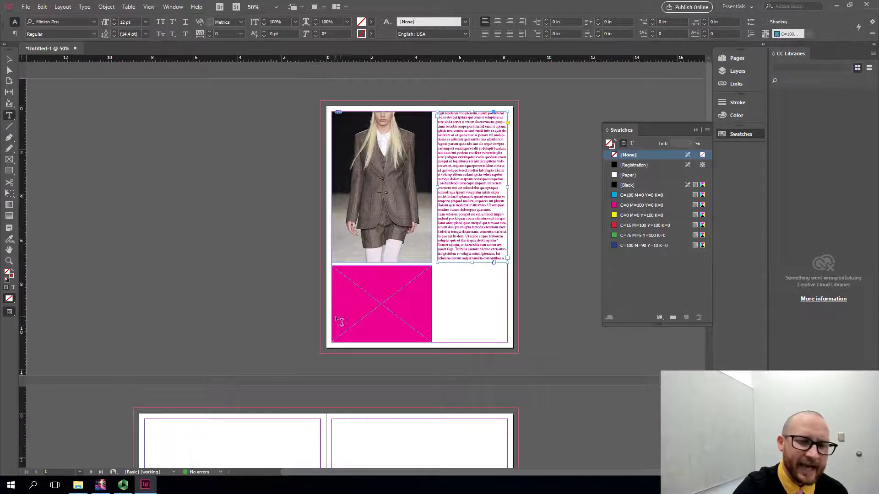
click(8, 59)
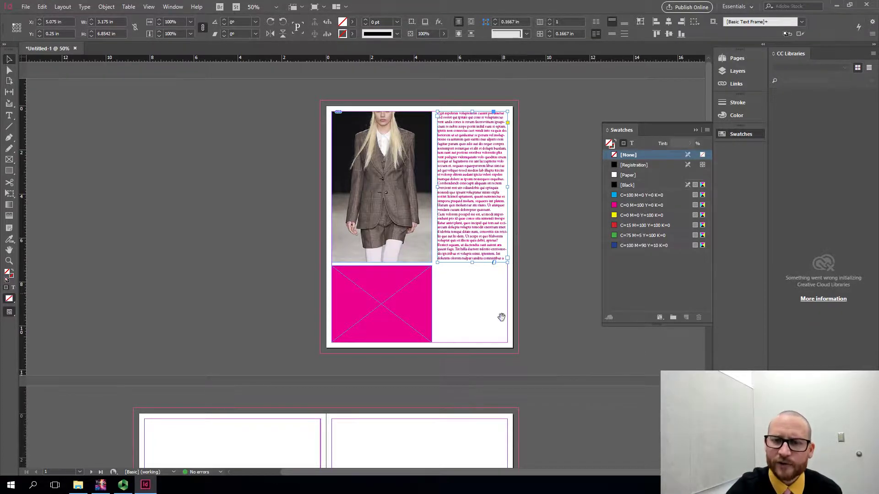
drag(496, 337, 528, 80)
drag(415, 335, 407, 397)
drag(365, 367, 407, 141)
drag(389, 348, 435, 361)
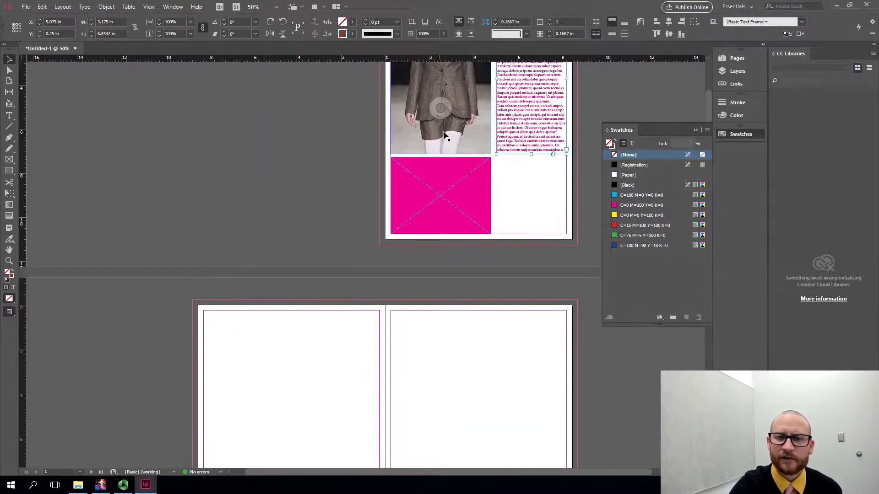
drag(520, 169, 461, 276)
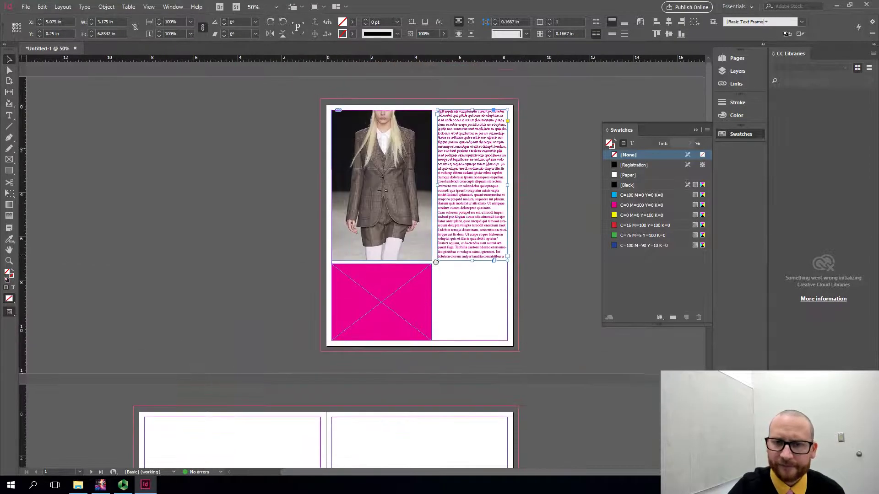
- Draw an empty text frame about 5.4 by 7.625 in from the upper-left margin corner of the second spread's left page
click(10, 116)
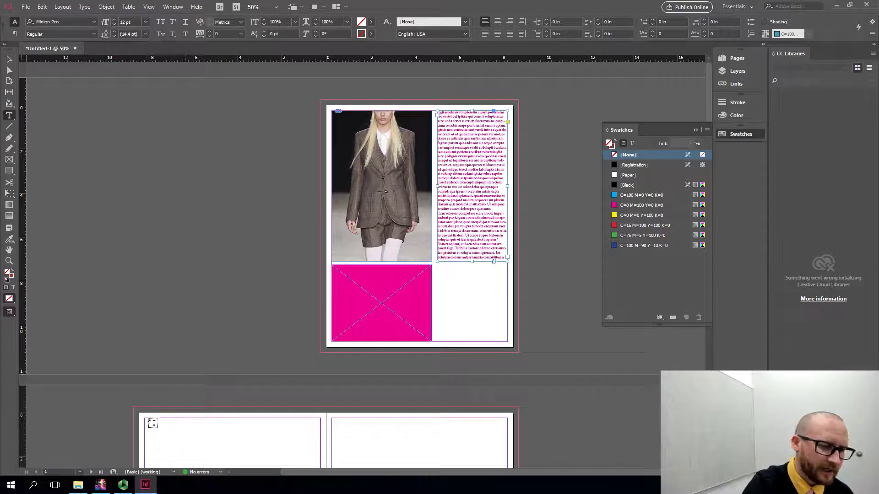
drag(146, 418, 264, 434)
key(Escape)
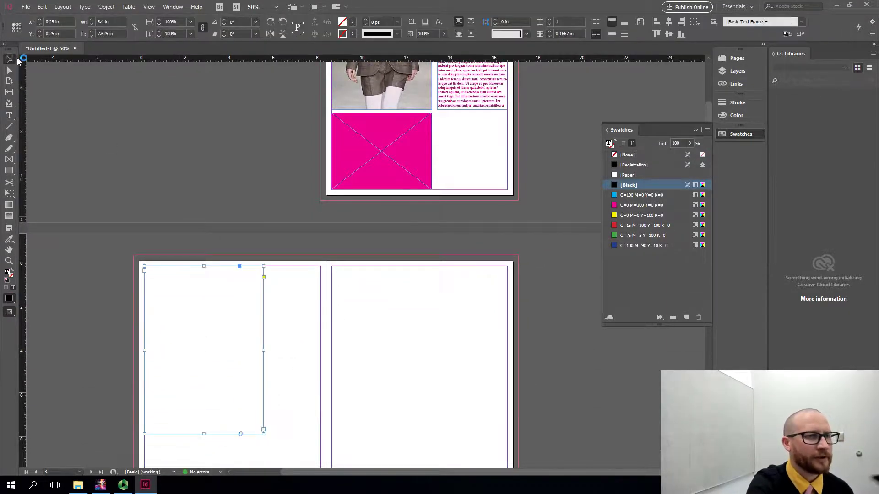
- Duplicate all the placeholder text inside the column beside the runway photo so the story overfills its frame
click(491, 97)
double_click(491, 97)
key(ctrl+a)
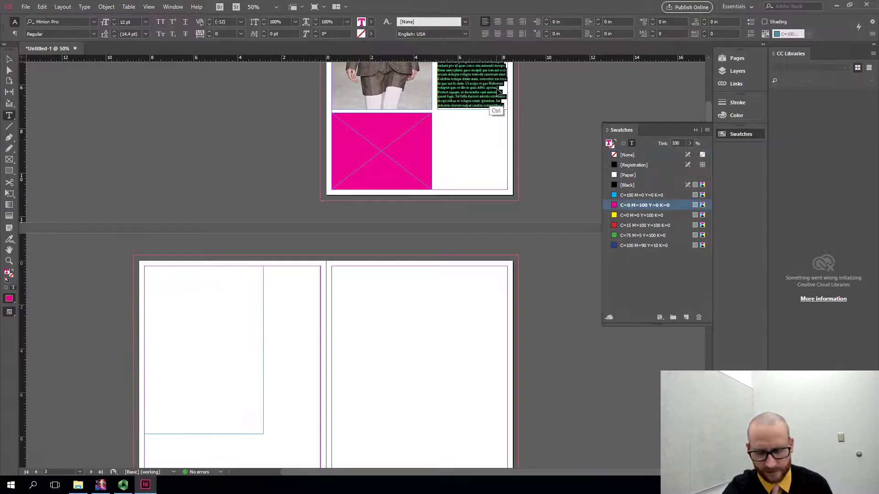
click(511, 103)
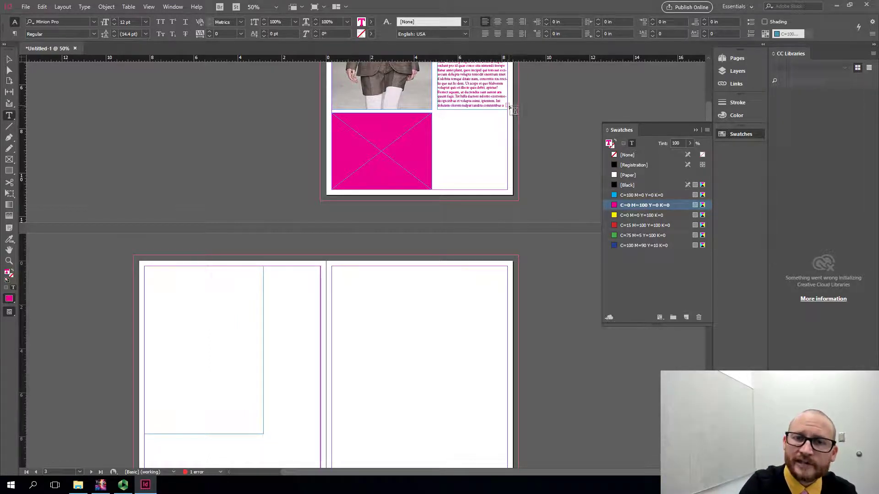
- Thread the column's overset text into the empty text frame on the second spread's left page
key(Escape)
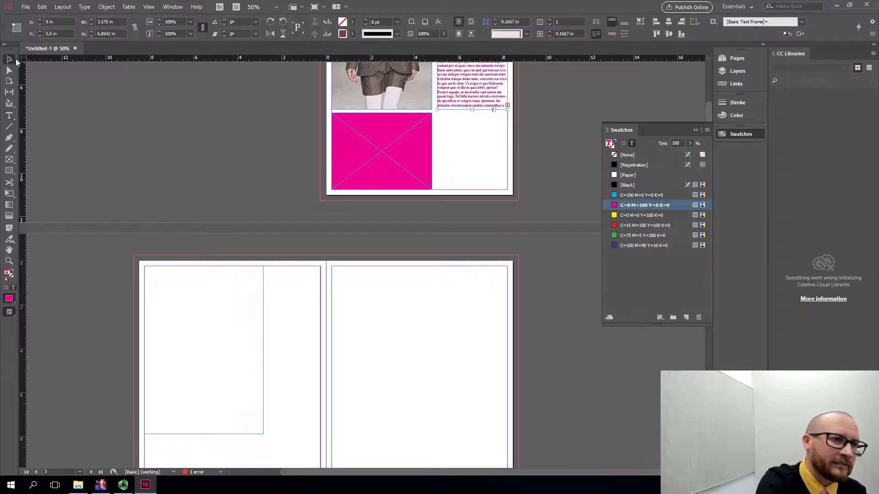
click(507, 106)
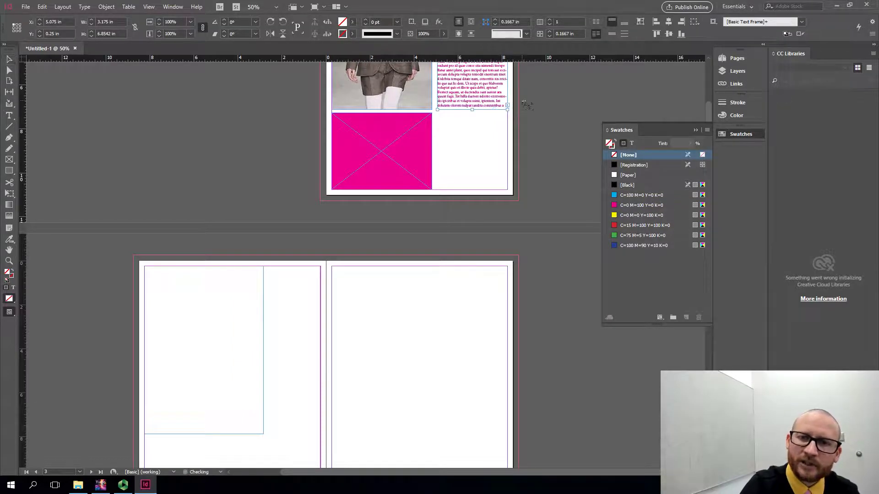
click(146, 272)
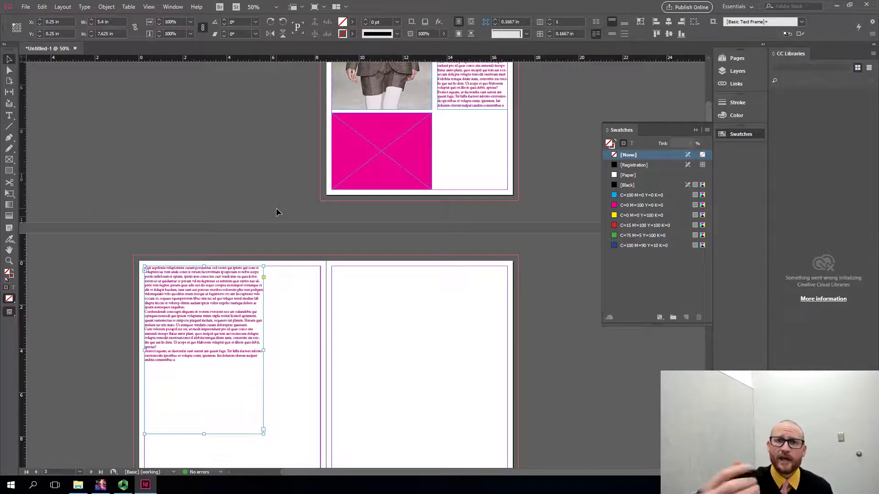
- Delete a passage from the middle of the first page's text column so the threaded story reflows
scroll(531, 160, up, 3)
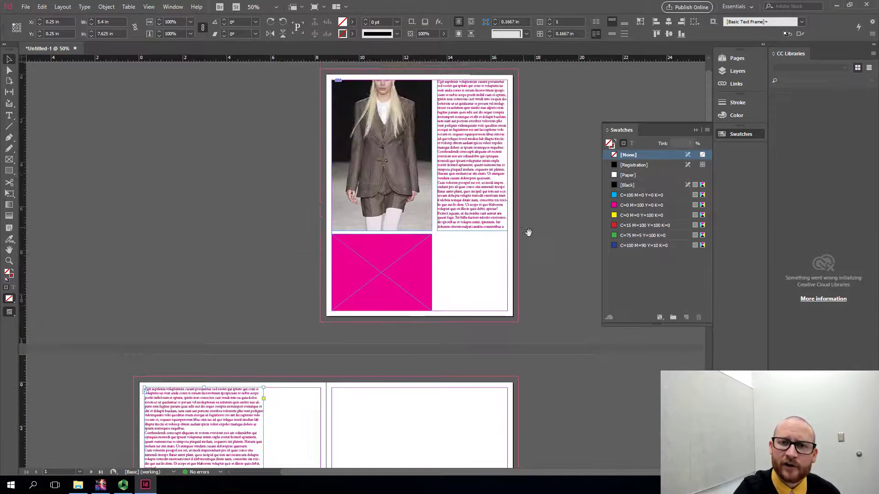
double_click(494, 184)
drag(494, 185, 423, 146)
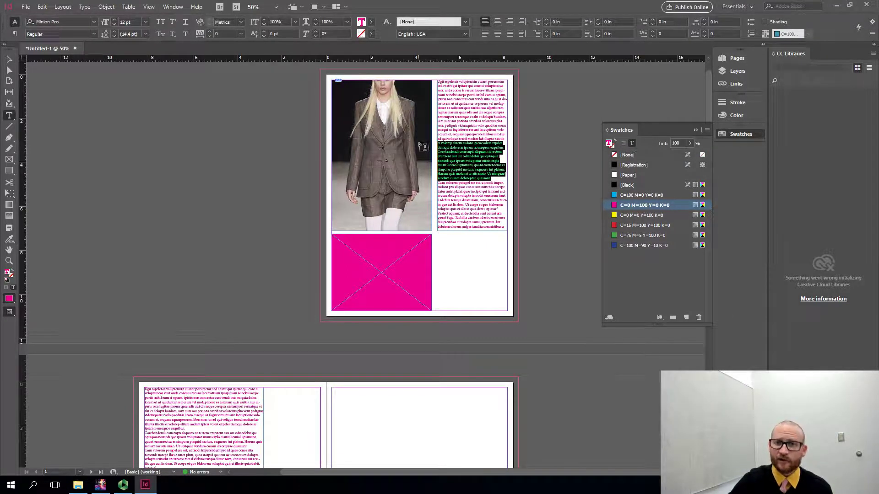
key(BackSpace)
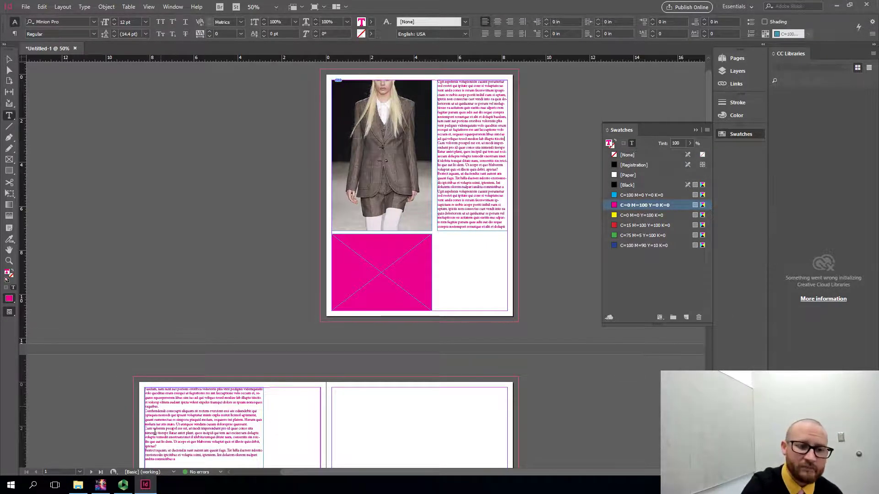
key(Escape)
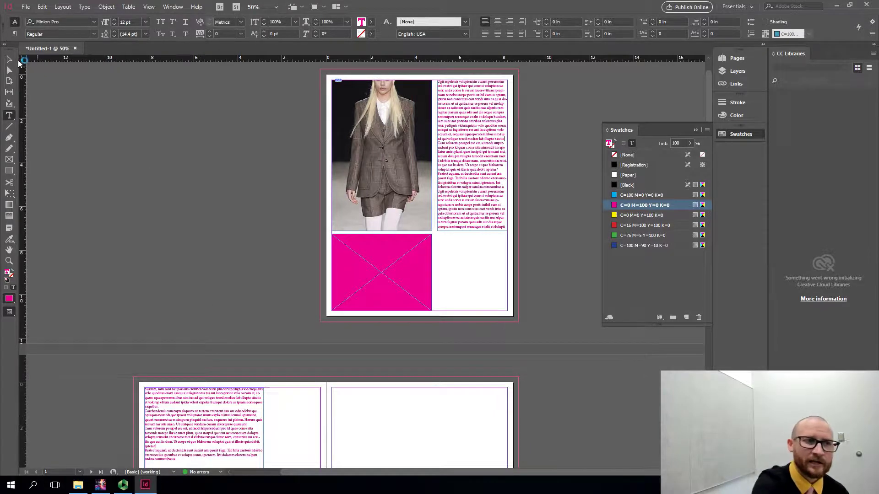
- Try flowing the first page's overflow into a new 8 by 9.525 in frame on the second spread's right page, and undo it
drag(251, 316, 273, 169)
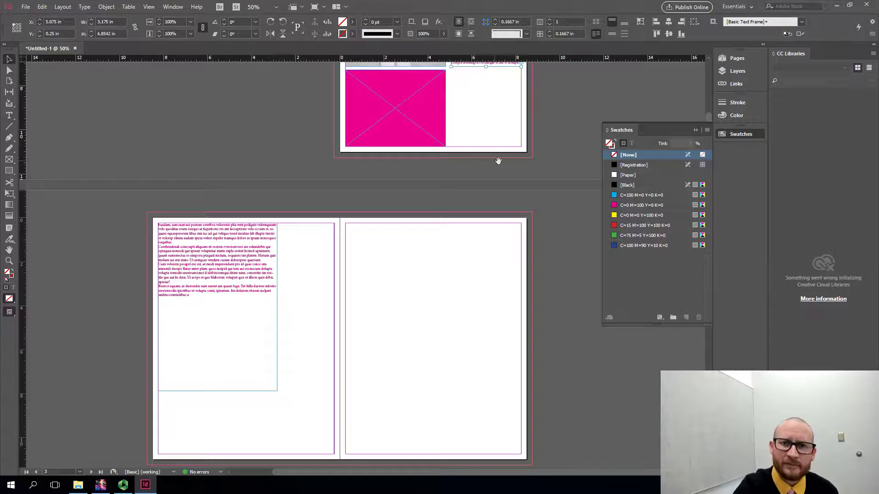
drag(508, 141, 503, 220)
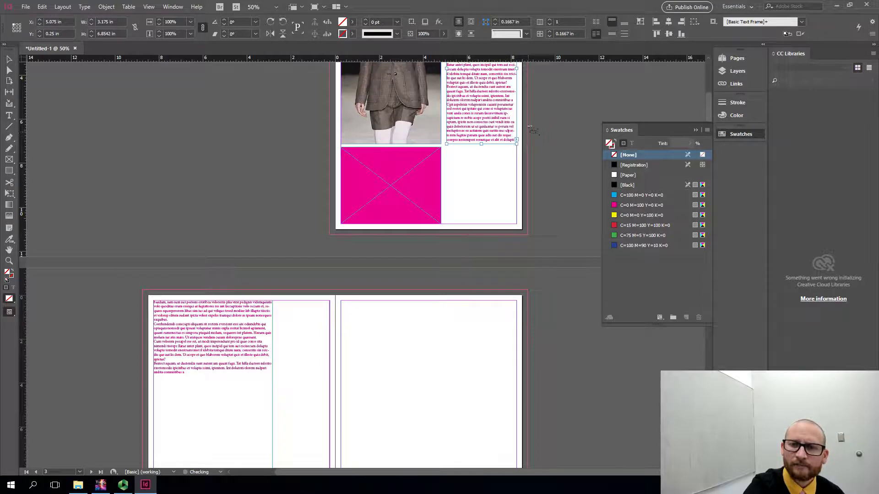
click(361, 323)
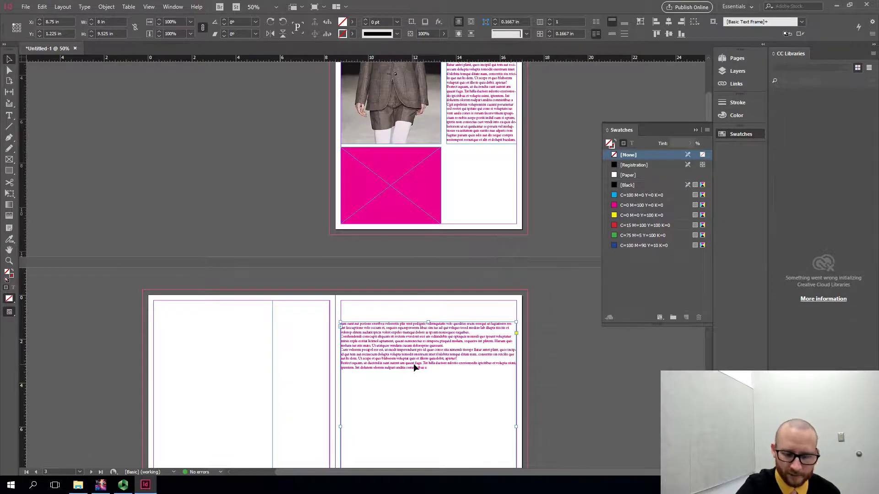
key(ctrl+z)
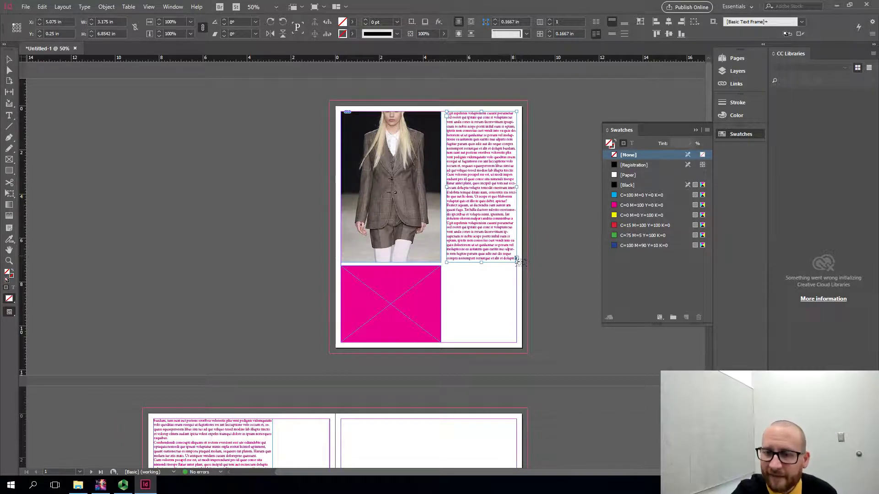
- Break the thread between the first-page column and the second-spread frame, undo the break, and deselect everything
click(517, 259)
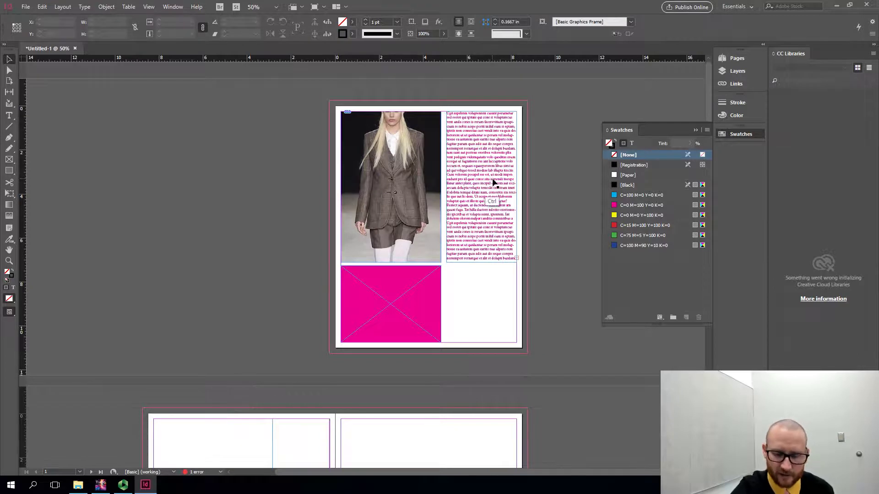
key(ctrl+z)
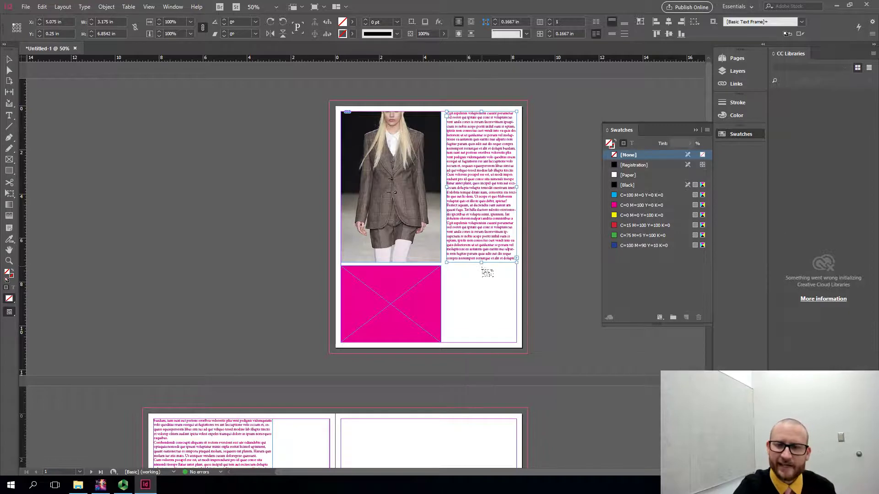
key(Escape)
click(492, 349)
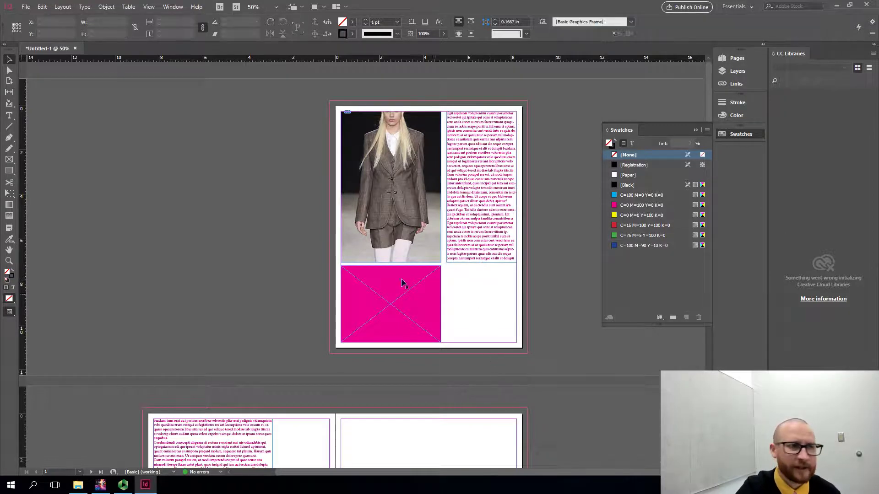
- Select the upper part of the first page's column text, and dock the expanded Character panel beneath Swatches
click(10, 115)
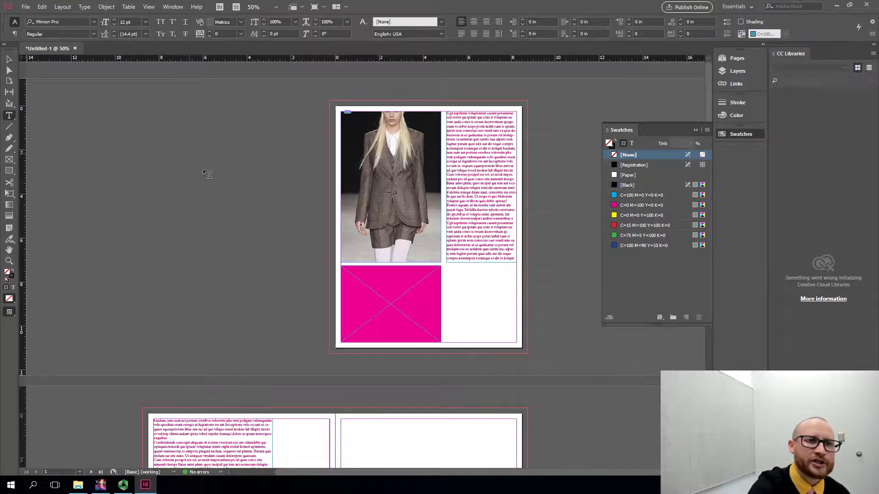
drag(487, 197, 432, 86)
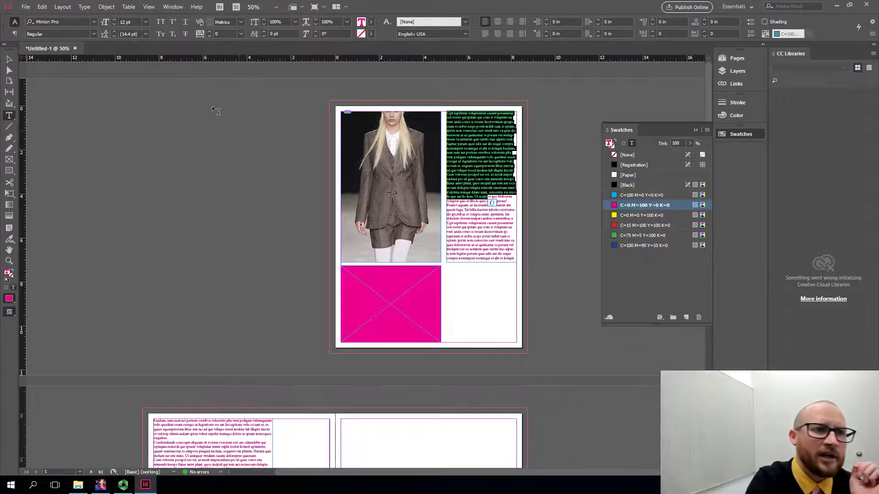
click(173, 6)
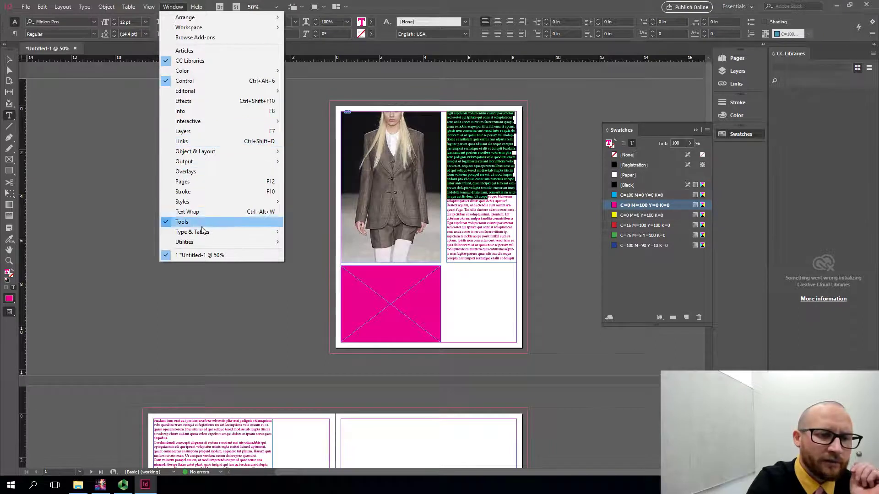
mouse_move(201, 234)
click(129, 234)
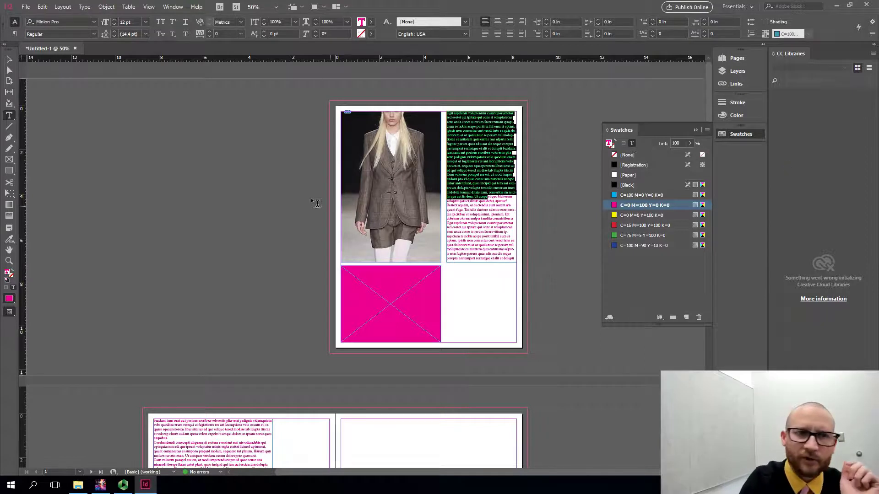
click(173, 7)
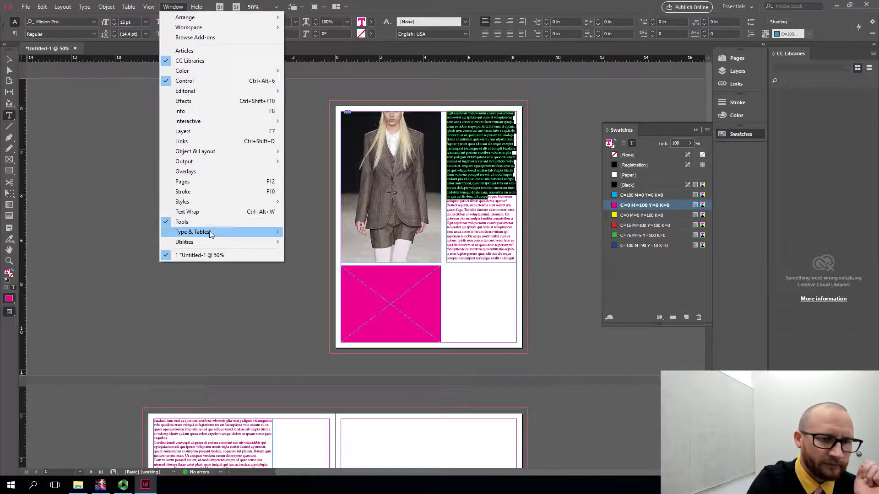
mouse_move(212, 232)
click(121, 281)
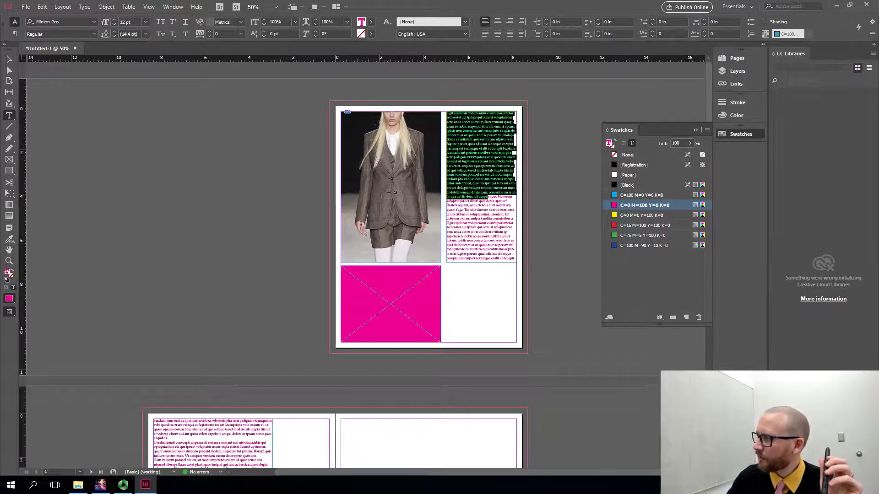
drag(805, 180, 738, 148)
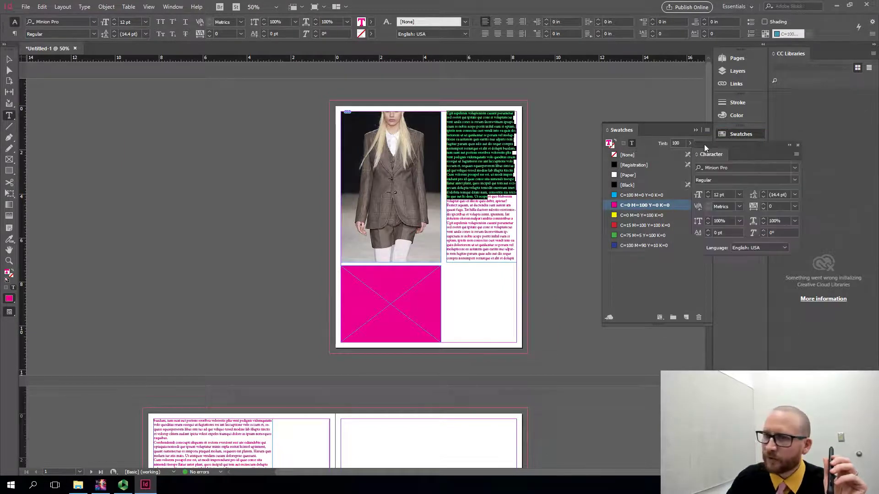
drag(705, 148, 740, 150)
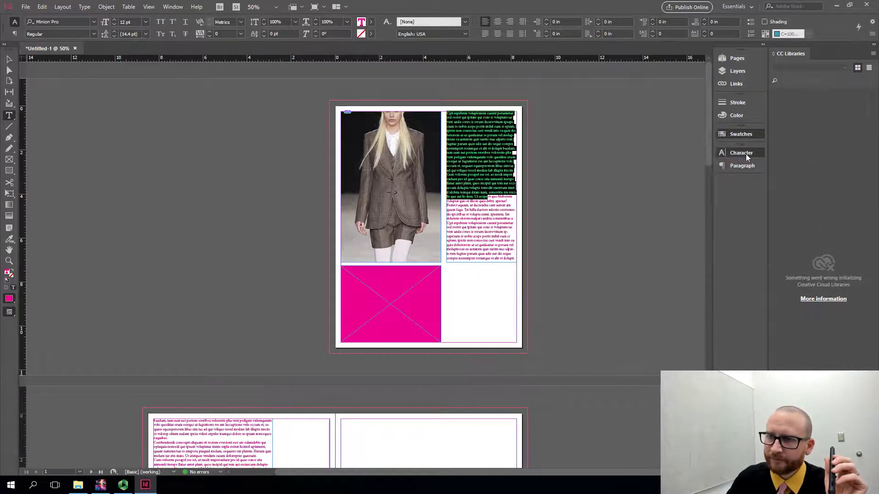
click(745, 154)
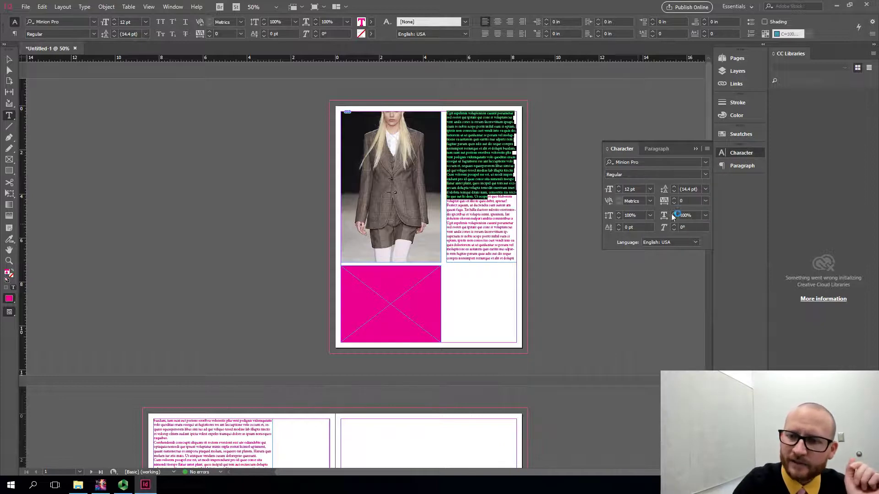
- Try font sizes up to 60 pt on the selected text in 10 pt increments, and leave it at 10 pt
click(640, 189)
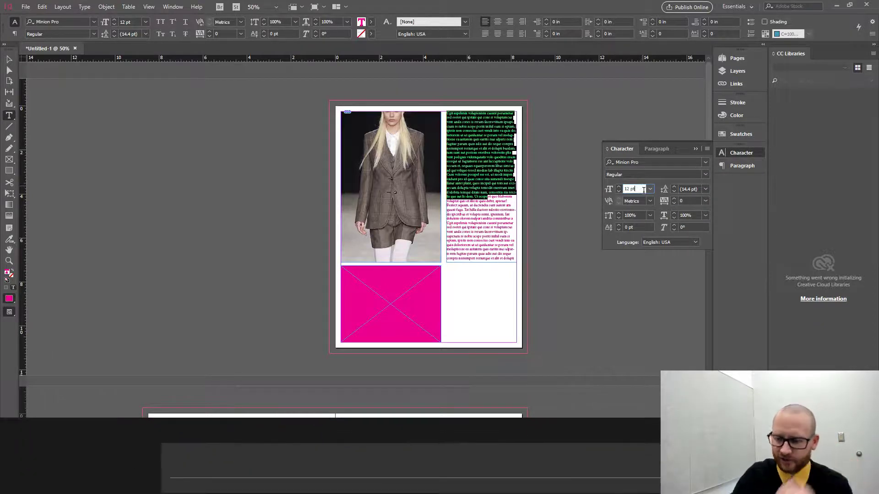
key(shift+Up)
key(shift+Up)
key(shift+Up)
key(shift+Up)
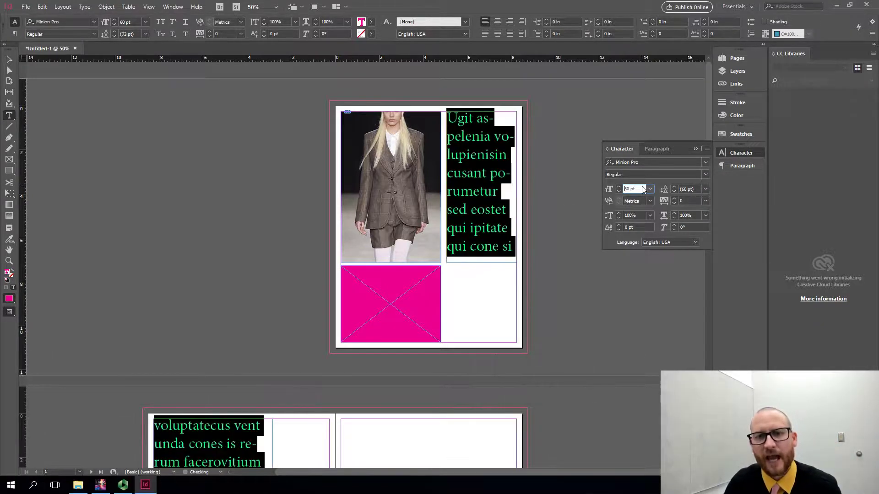
key(shift+Down)
key(shift+Down)
key(shift+Down)
key(shift+Down)
key(shift+Up)
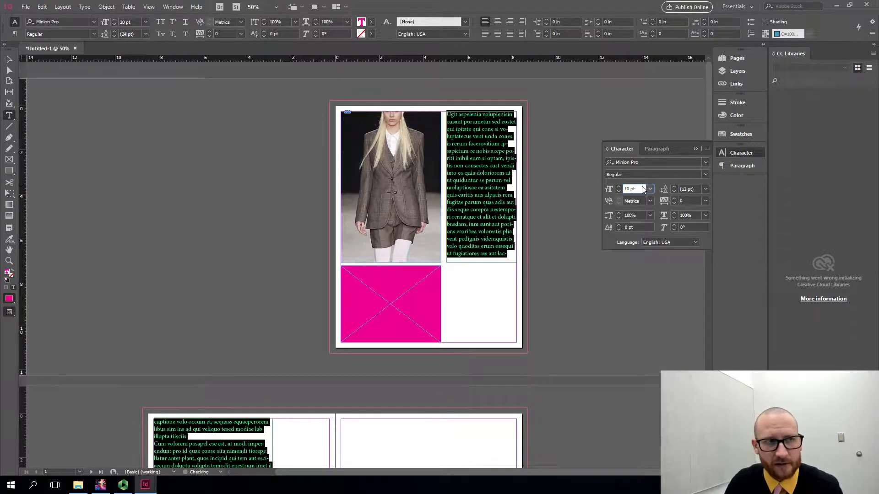
key(shift+Down)
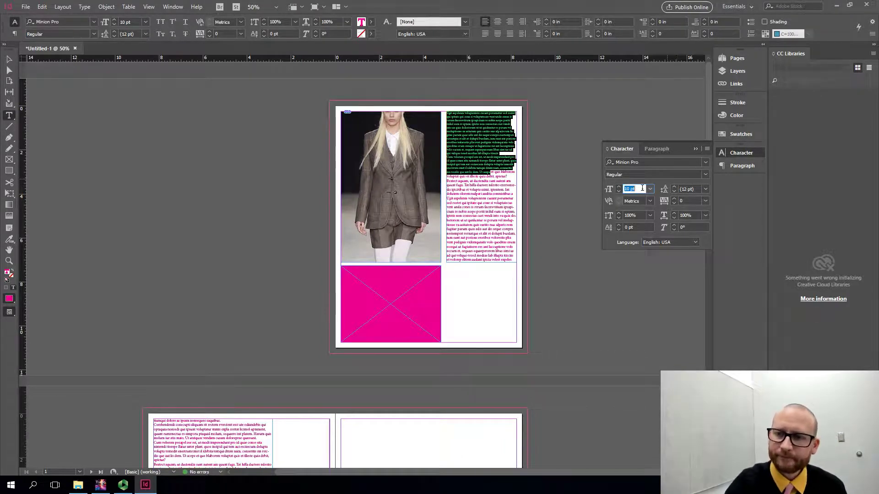
drag(627, 189, 645, 191)
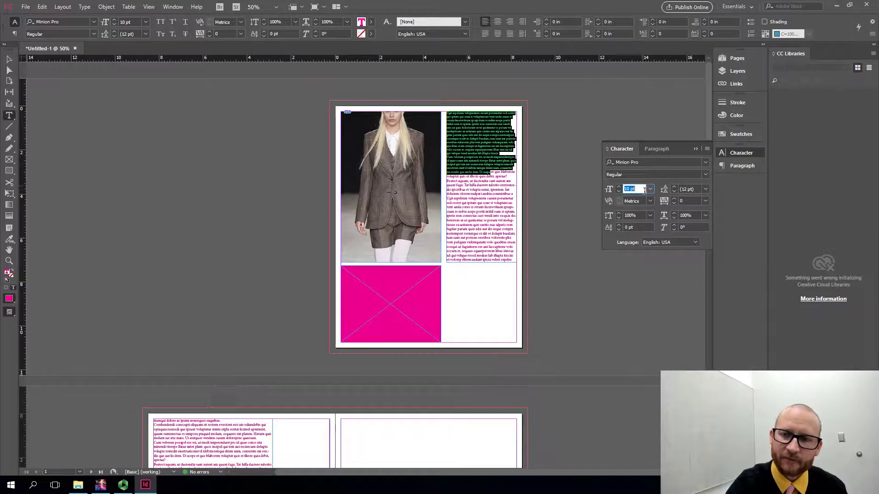
key(Right)
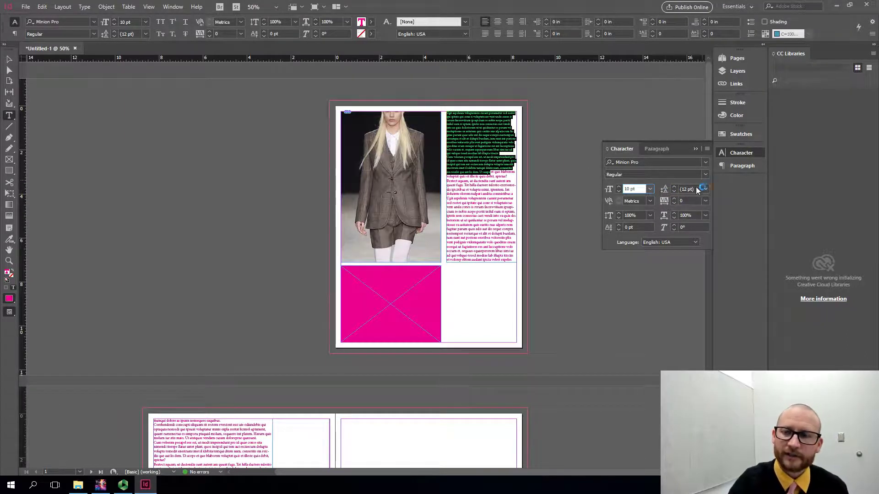
- Widen the selected text's leading to 18 pt and beyond, and tighten it back past 15 pt
click(674, 187)
click(673, 187)
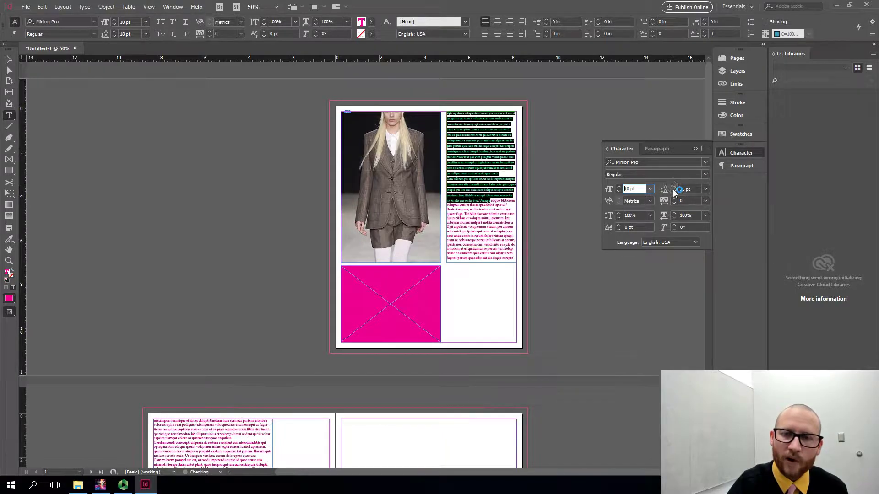
click(673, 186)
click(674, 192)
click(674, 192)
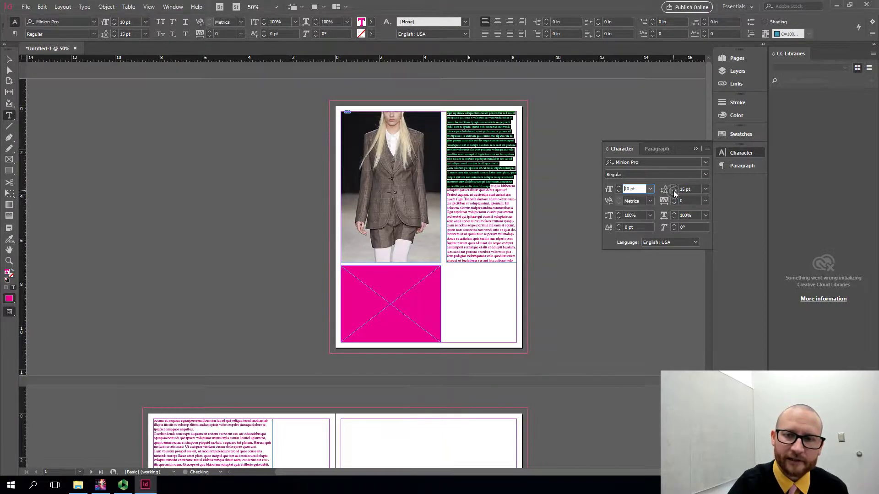
click(674, 192)
click(674, 191)
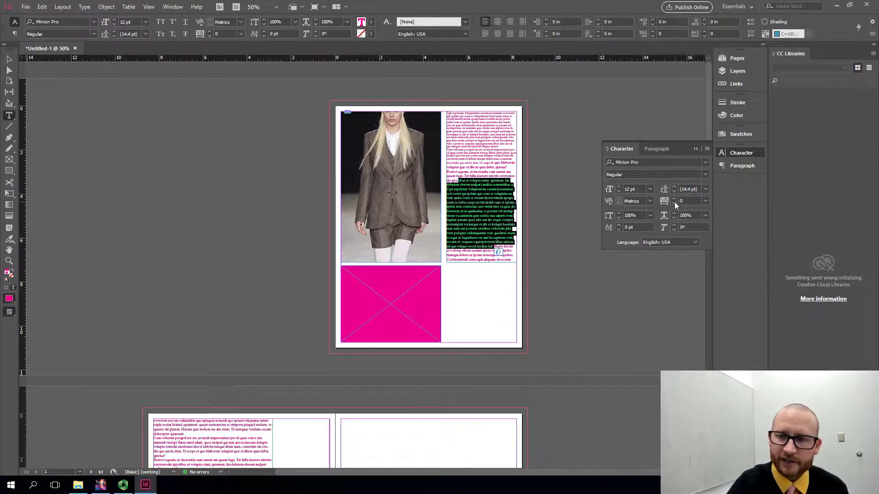
- Tighten the tracking of the selected column text on the first page to -70
click(674, 202)
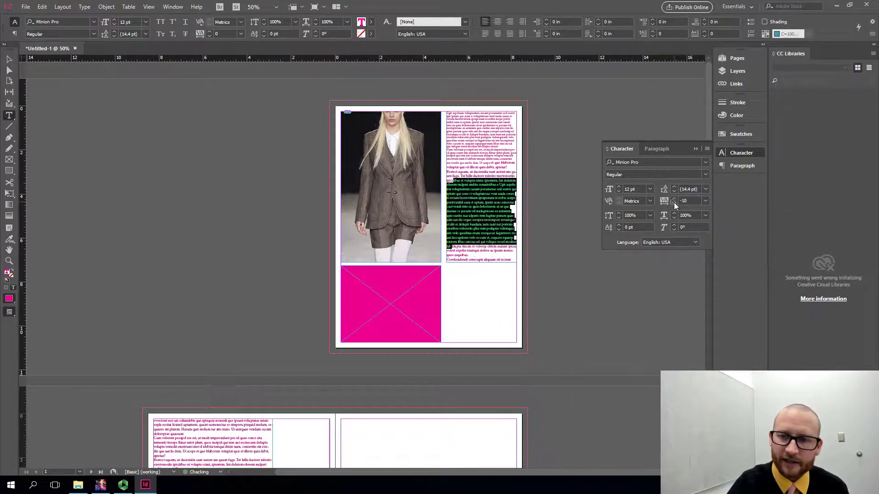
click(675, 202)
click(675, 203)
click(674, 202)
click(674, 203)
click(674, 204)
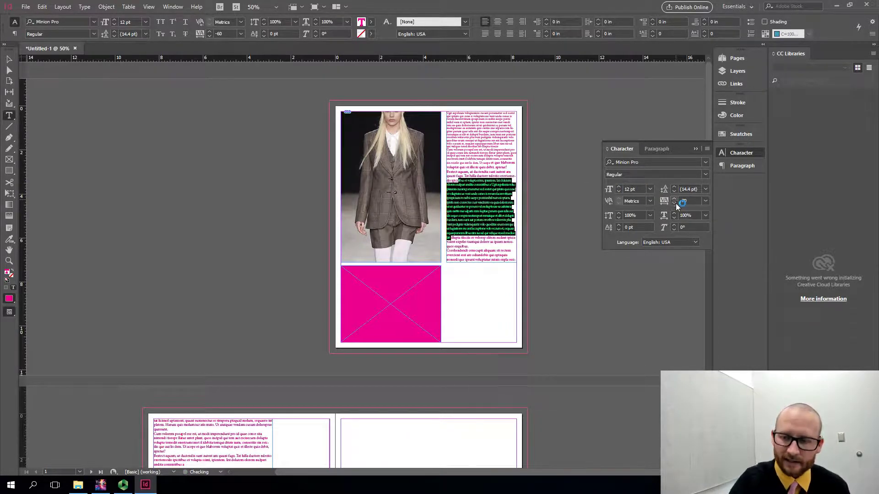
key(ctrl+equal)
key(ctrl+equal)
key(ctrl+equal)
key(ctrl+equal)
key(ctrl+equal)
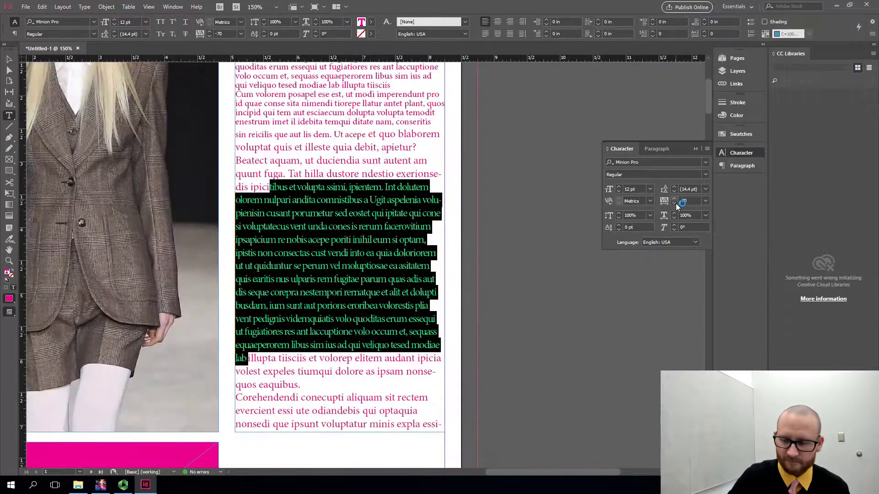
key(ctrl+equal)
key(ctrl+equal)
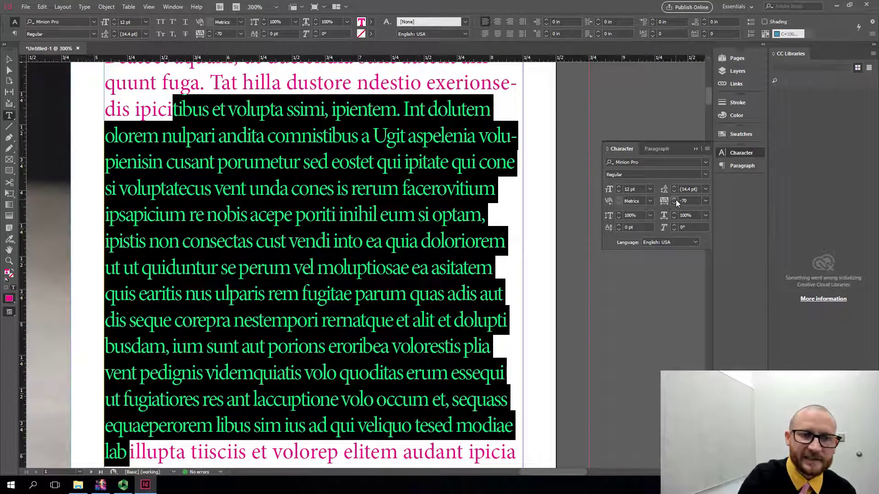
click(675, 203)
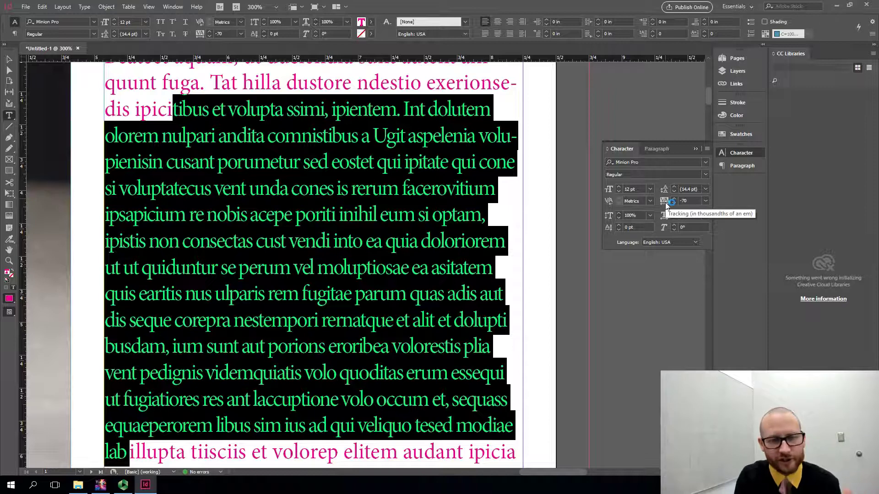
- Reduce the selected text's leading to 12 pt, and switch to the Selection tool
click(673, 193)
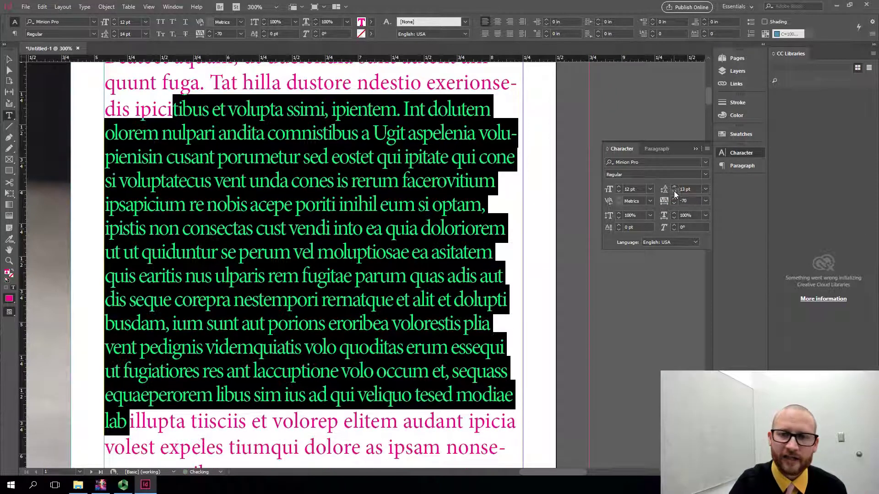
click(674, 193)
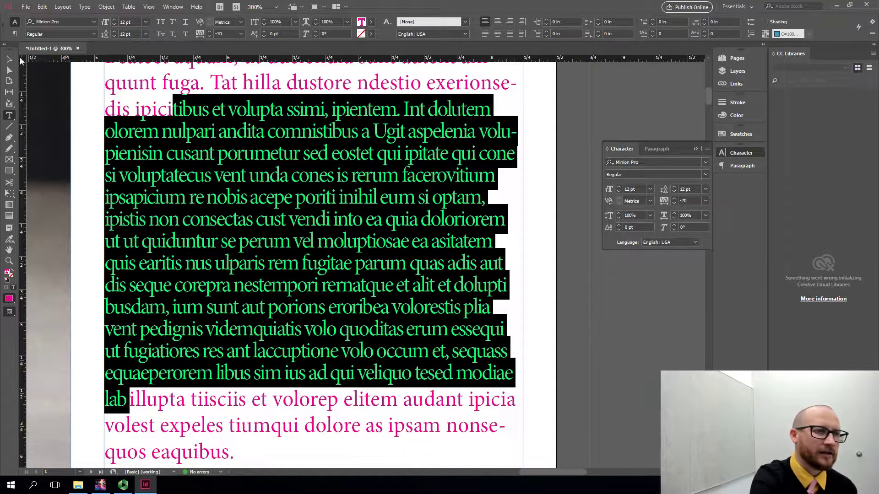
click(11, 58)
key(ctrl+minus)
key(ctrl+minus)
key(ctrl+minus)
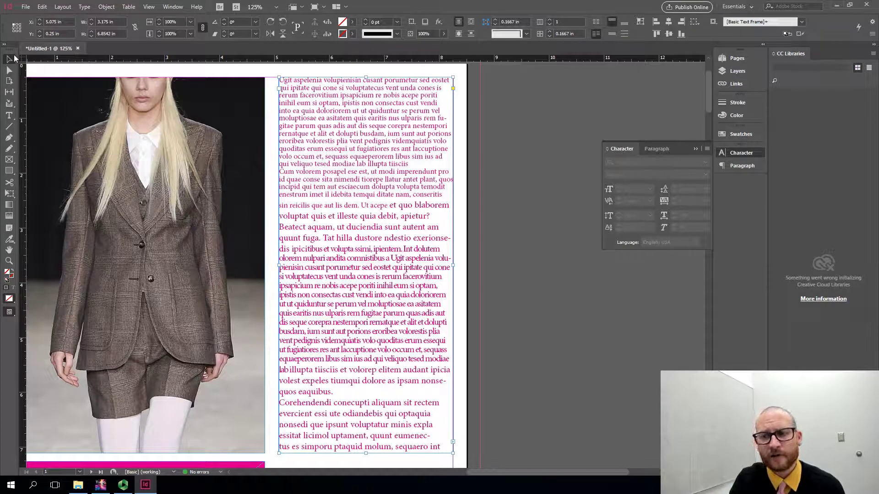
- Select all the text in the first page's story and turn off hyphenation for its paragraphs
click(740, 166)
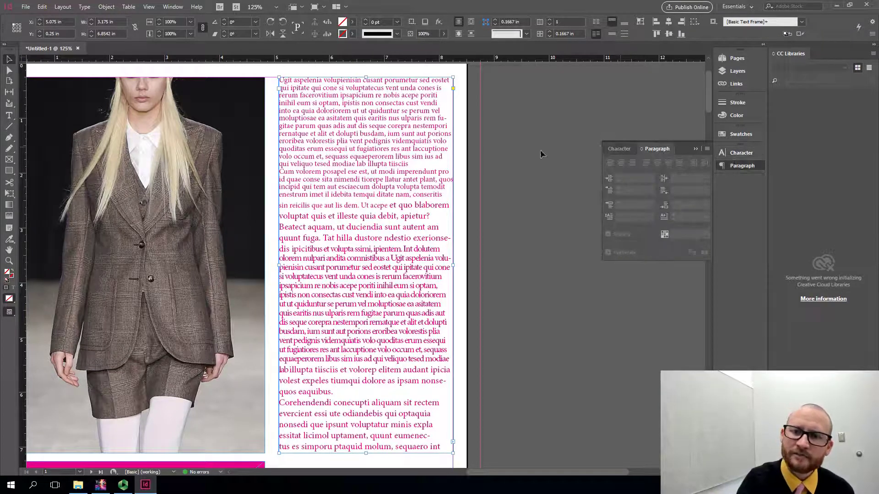
double_click(415, 190)
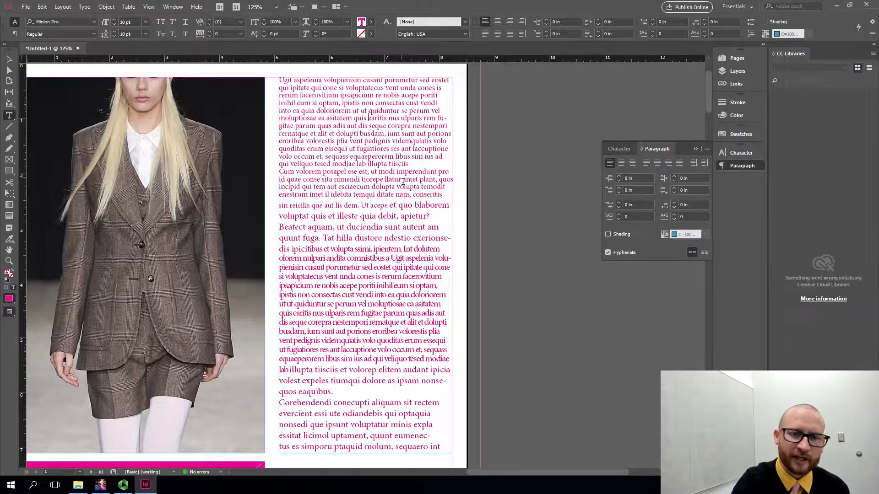
key(ctrl+a)
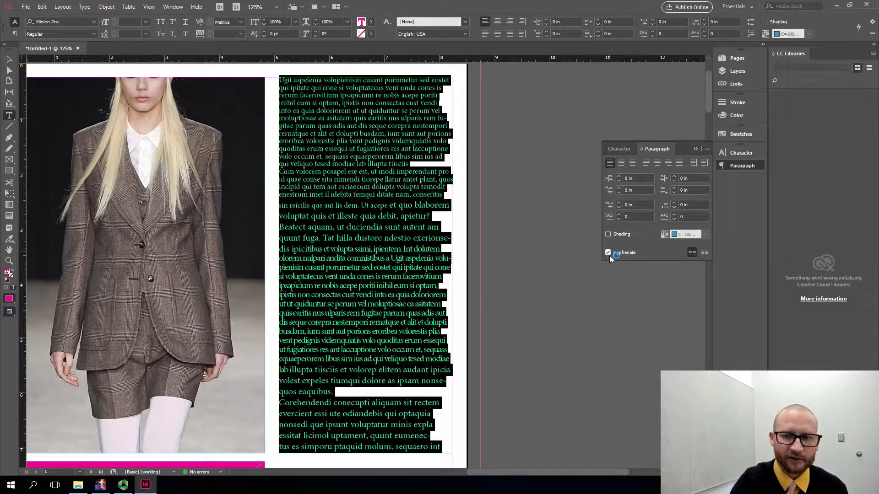
click(609, 253)
click(437, 311)
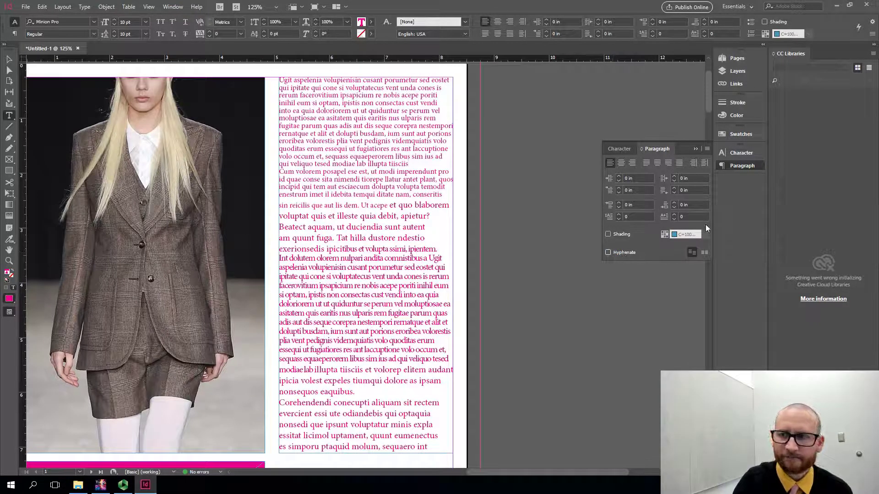
- Sample the brown of the jacket in the first-page photo with the Eyedropper, and add it to the swatches
click(738, 133)
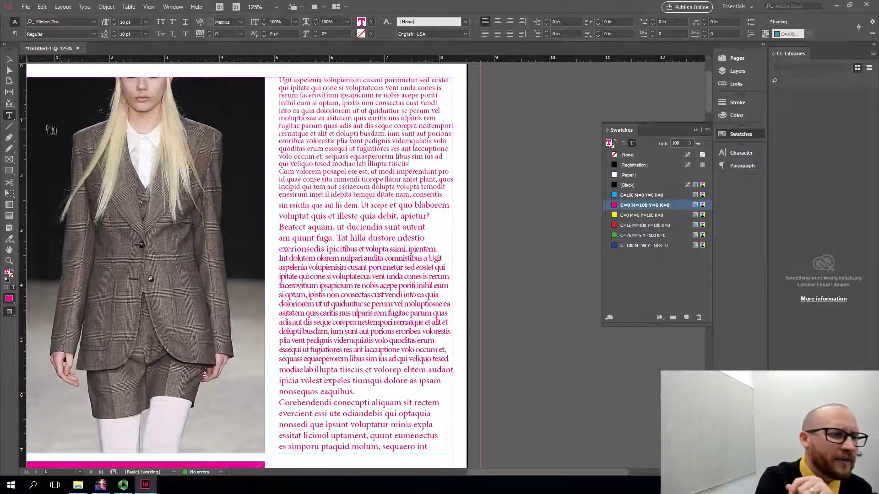
click(9, 238)
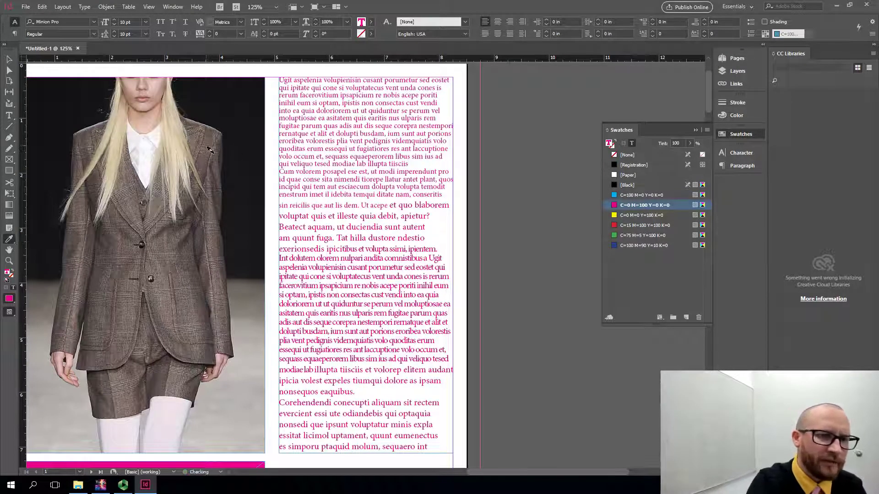
click(208, 154)
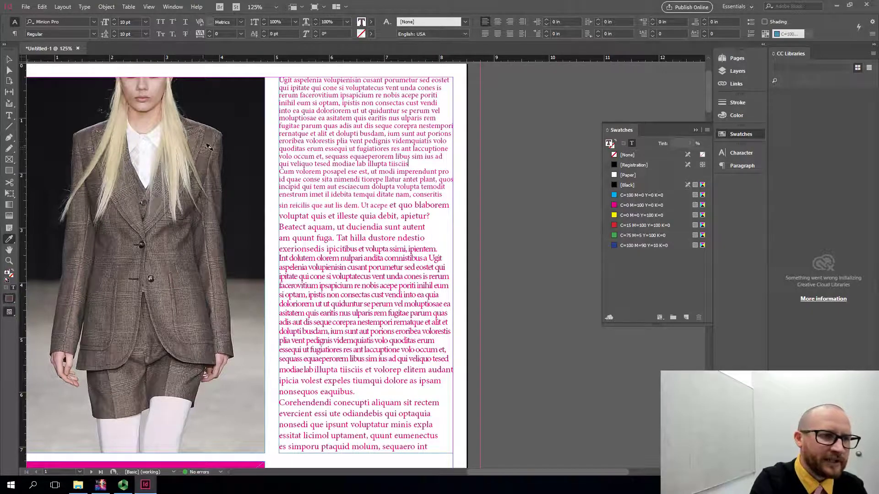
right_click(9, 275)
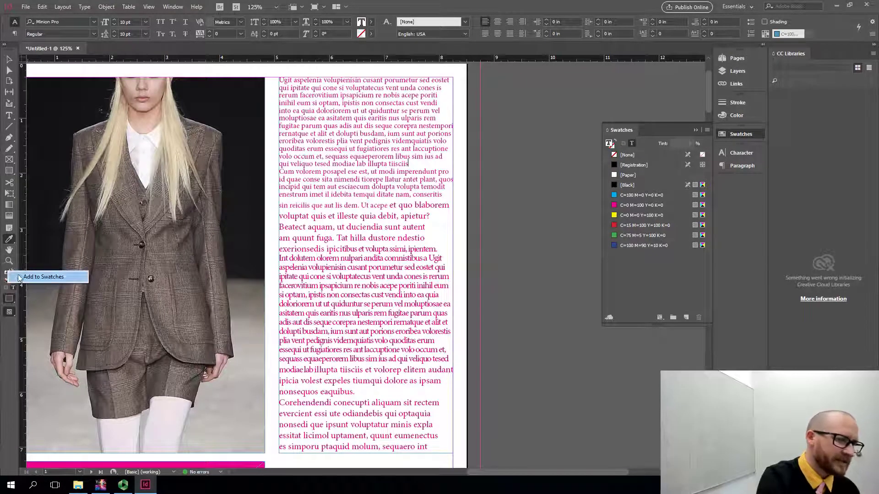
click(44, 277)
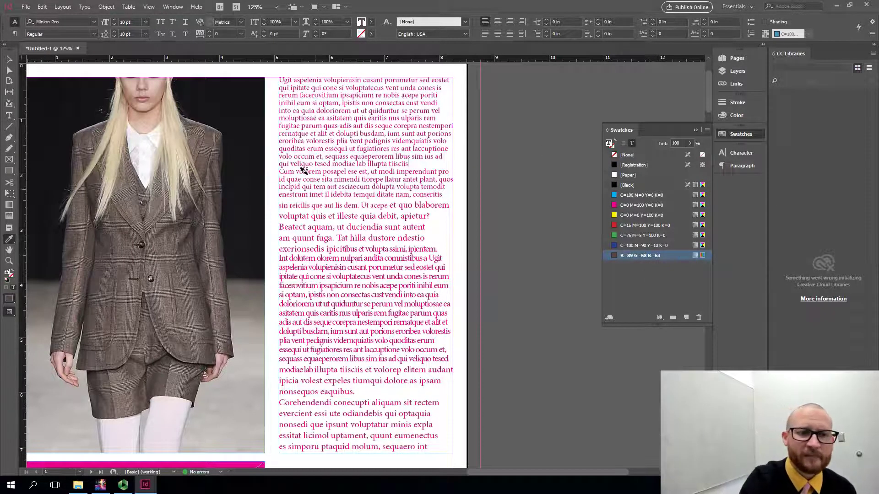
- Convert the sampled brown swatch from RGB to CMYK color mode
right_click(655, 253)
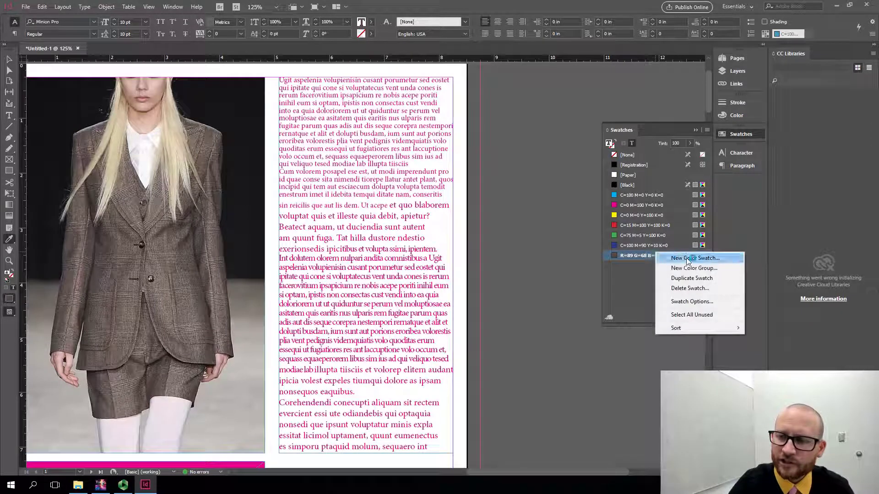
click(705, 302)
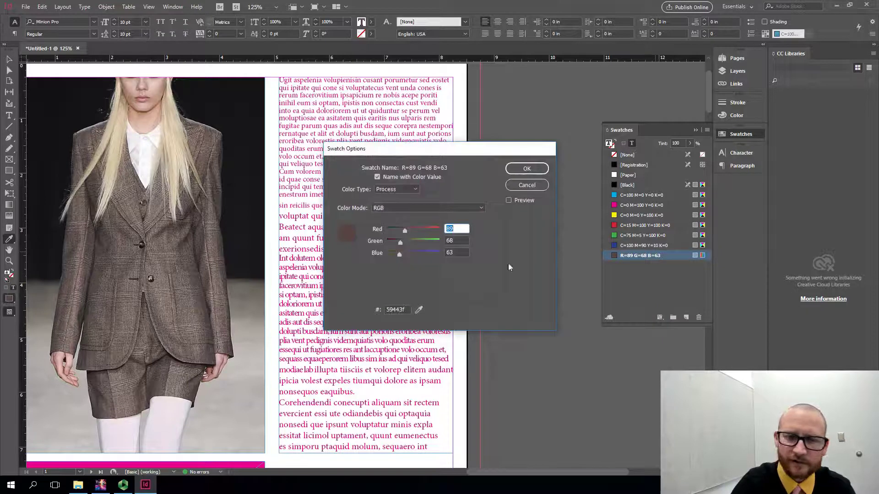
click(481, 207)
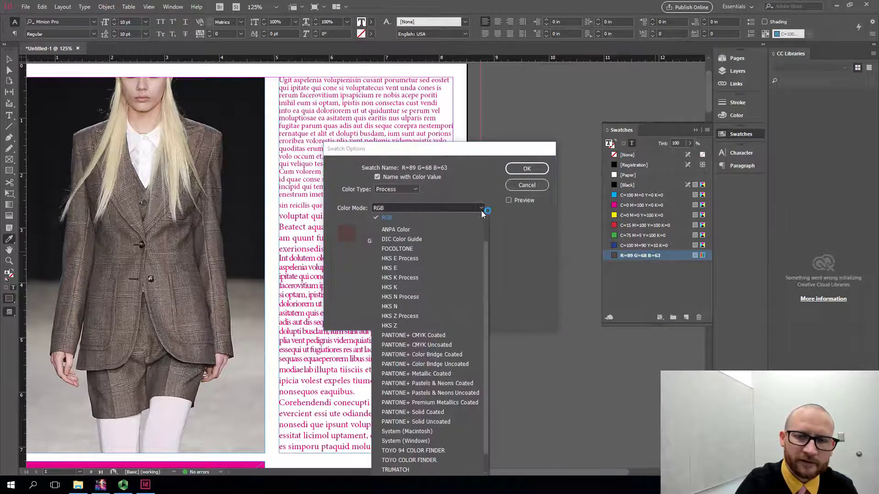
scroll(485, 249, up, 1)
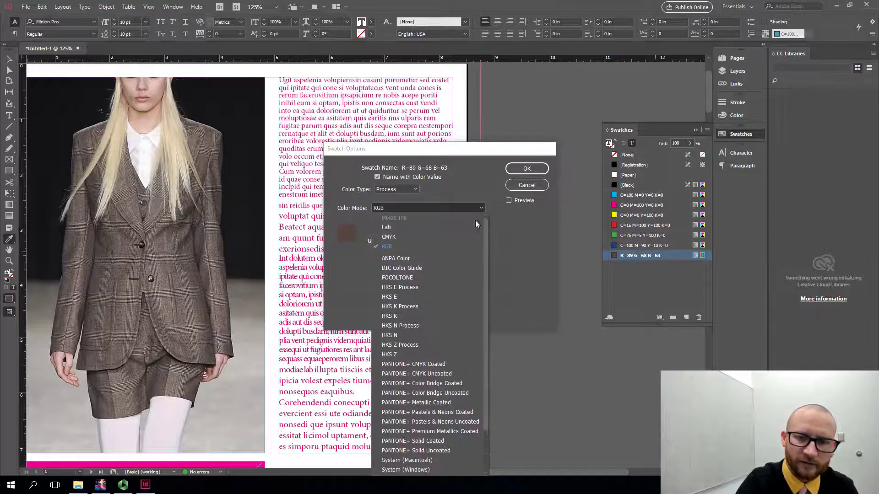
click(428, 237)
click(527, 169)
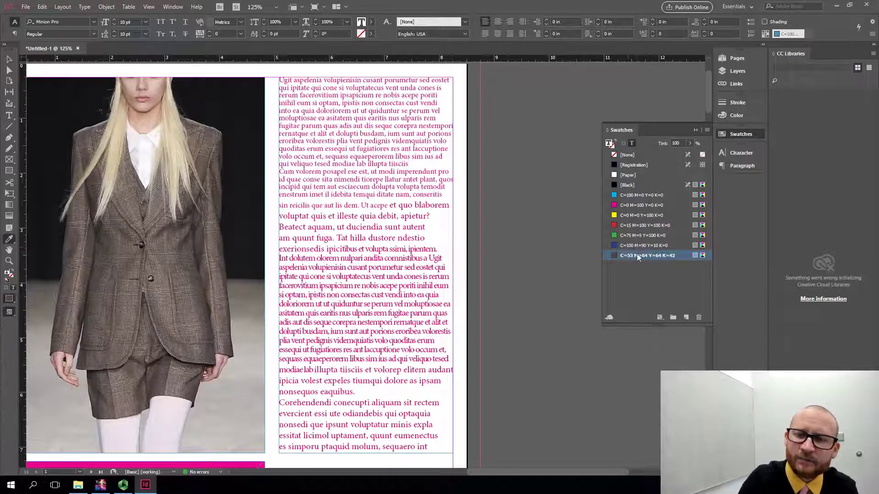
key(ctrl+0)
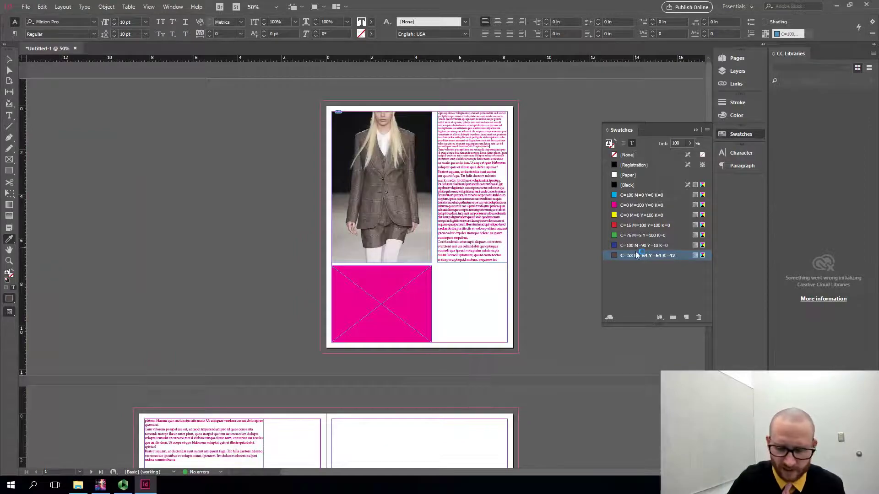
key(ctrl+minus)
key(ctrl+minus)
key(ctrl+equal)
key(ctrl+equal)
key(ctrl+equal)
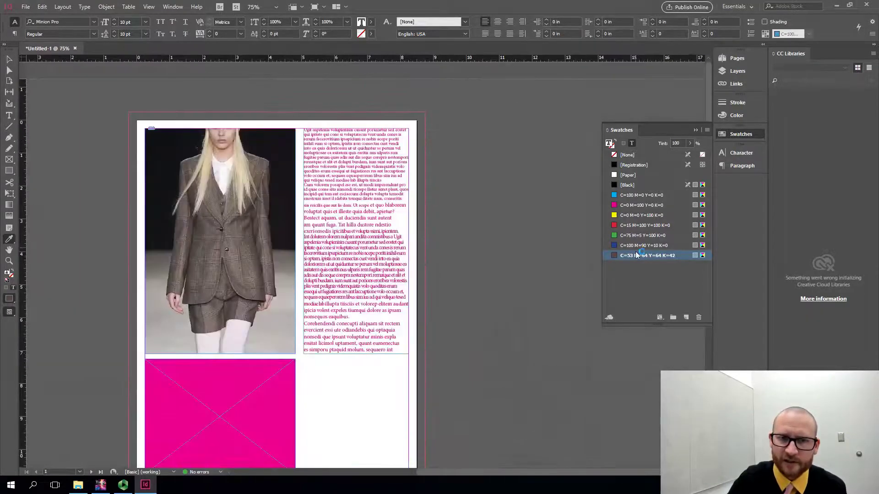
key(ctrl+equal)
key(ctrl+equal)
key(ctrl+equal)
key(ctrl+equal)
key(ctrl+equal)
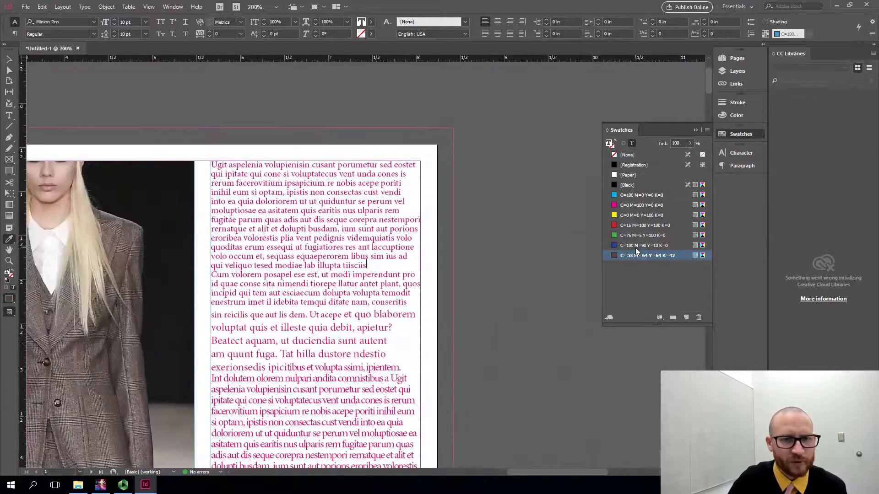
key(ctrl+minus)
key(ctrl+minus)
key(ctrl+minus)
key(ctrl+minus)
key(ctrl+minus)
key(ctrl+minus)
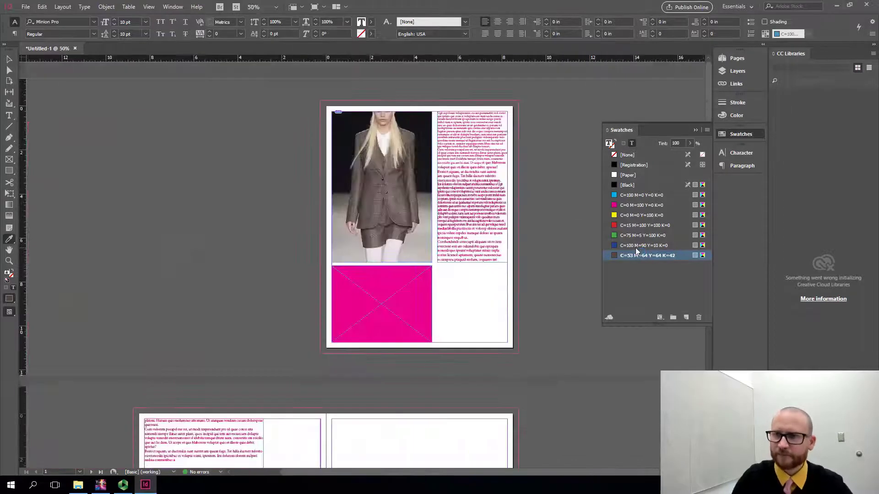
click(737, 134)
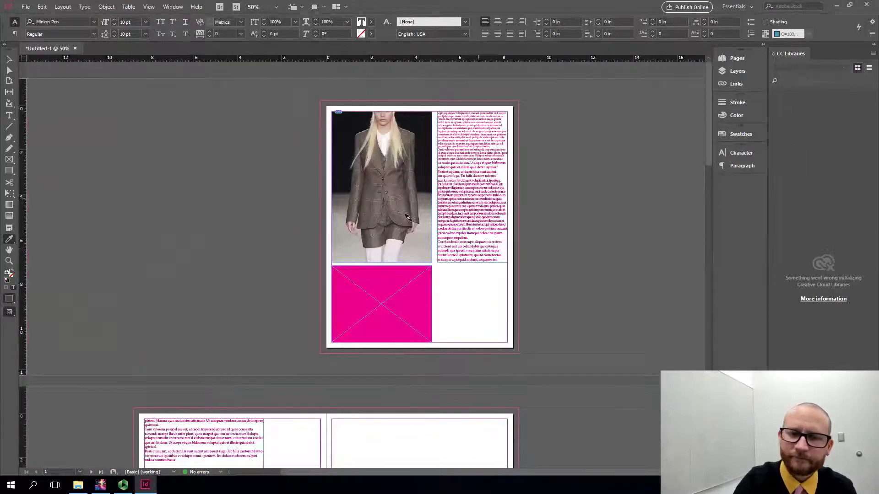
- Select the photo frame on the first page and raise its stroke weight to 15 pt
click(9, 59)
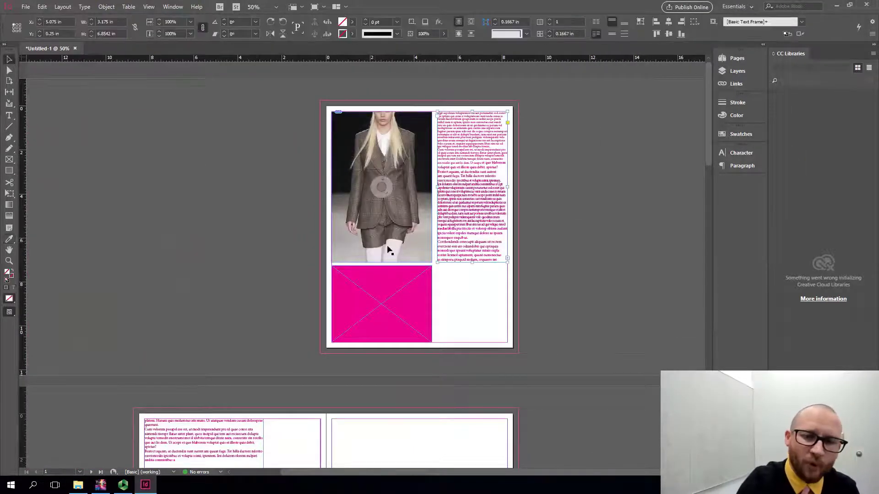
click(371, 120)
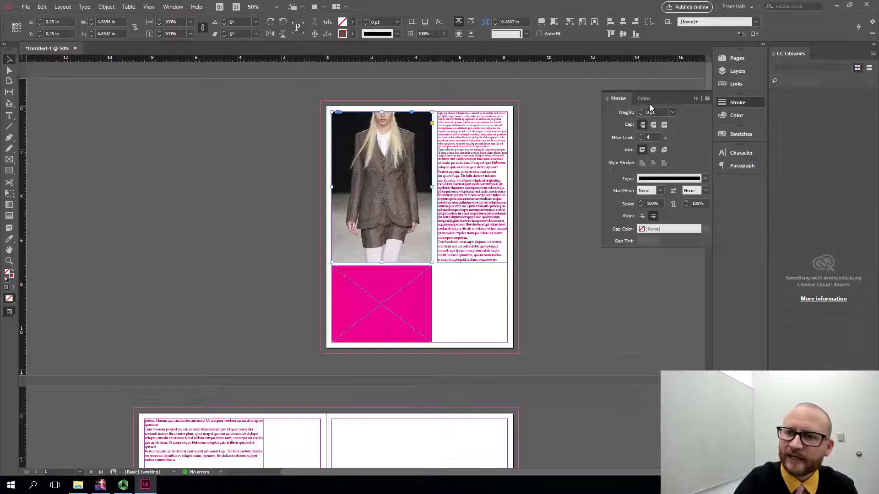
click(640, 110)
click(641, 110)
click(640, 110)
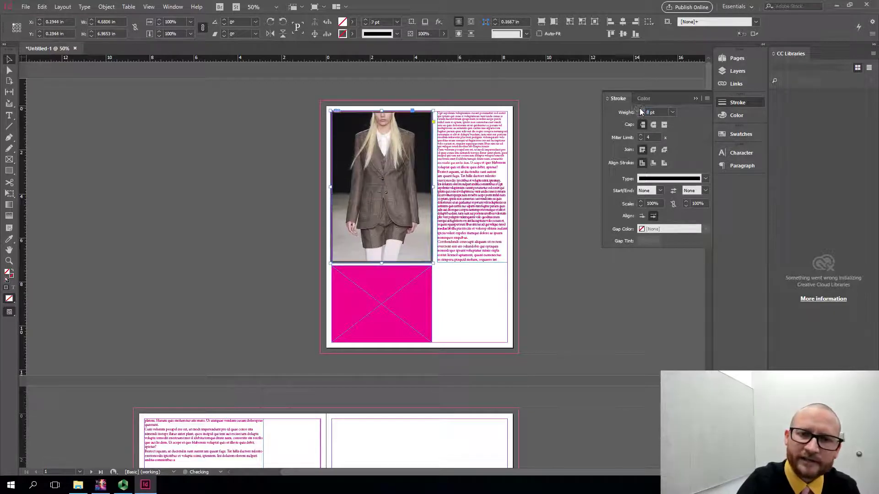
click(641, 110)
click(640, 110)
click(641, 110)
click(641, 110)
click(641, 110)
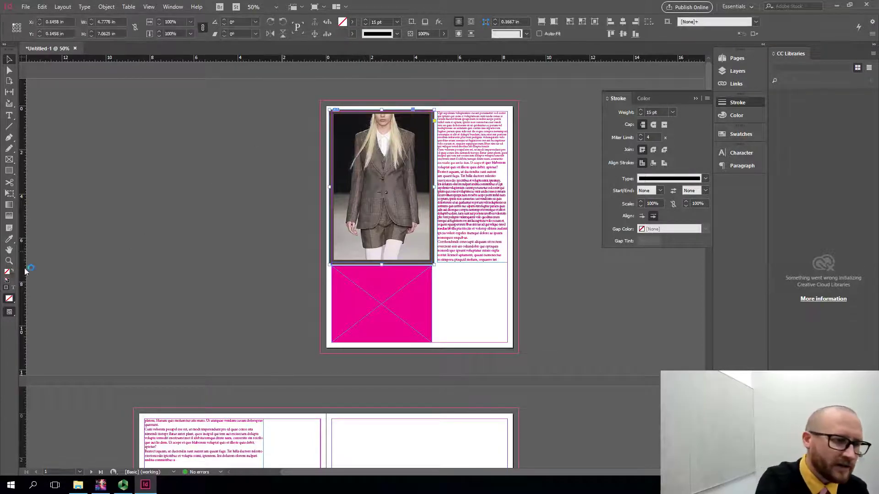
- Try red, magenta, green, blue and brown swatches on the photo frame's stroke, and leave it yellow (C=0 M=0 Y=100 K=0)
click(12, 277)
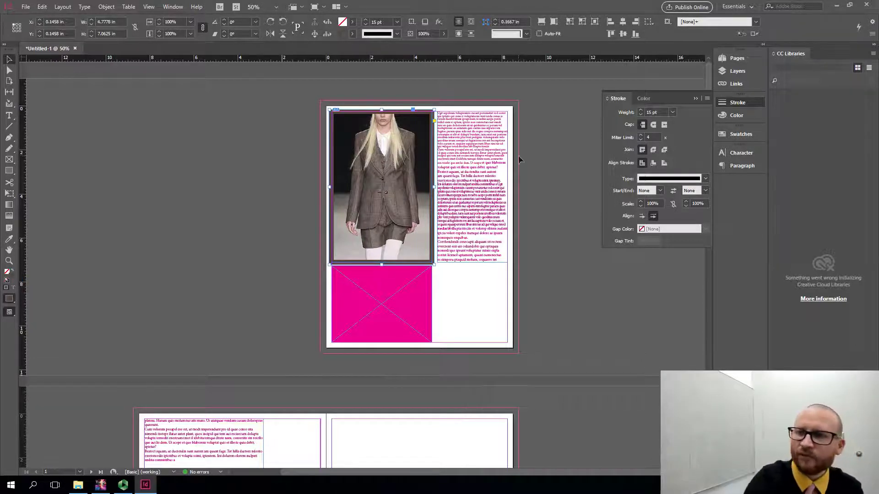
click(738, 136)
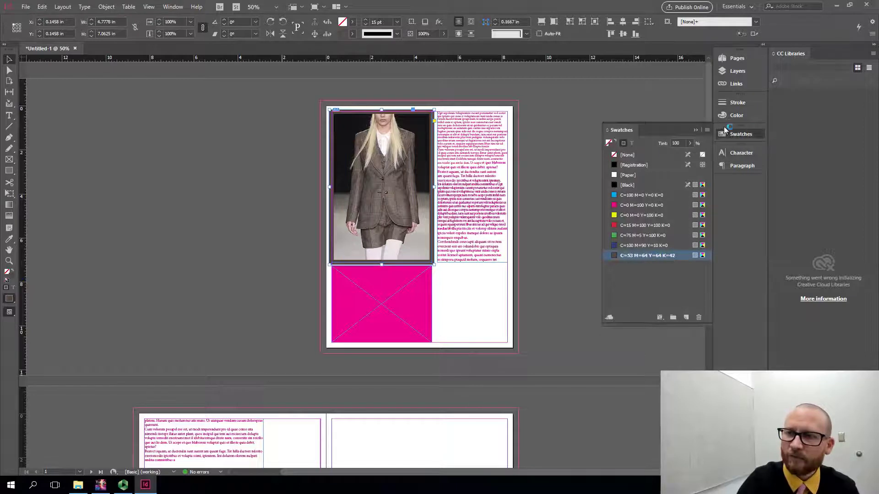
click(641, 223)
click(646, 216)
click(645, 205)
click(643, 236)
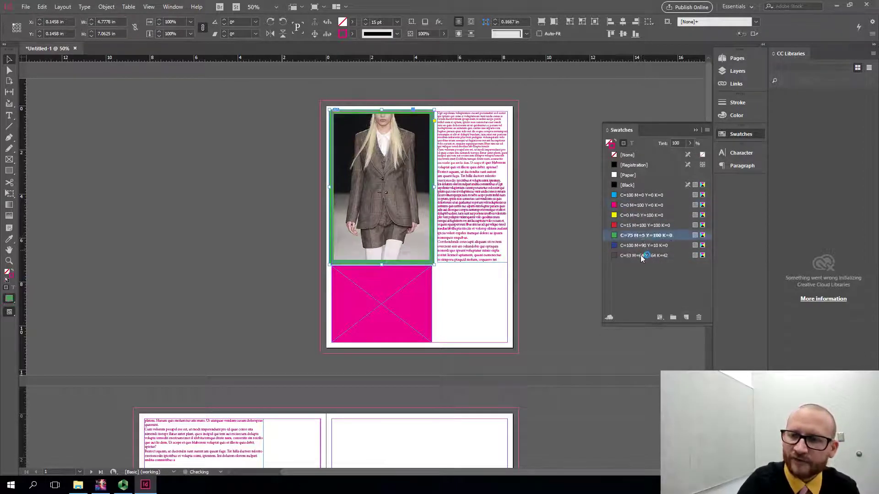
click(643, 245)
click(643, 256)
click(645, 226)
click(649, 216)
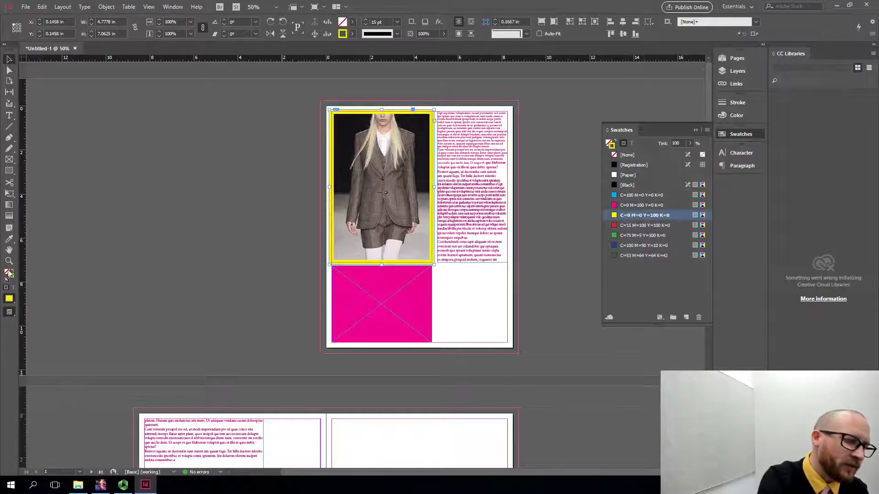
- Select the photo inside the first-page yellow-stroked frame with Direct Selection and delete it, keeping the frame
click(8, 272)
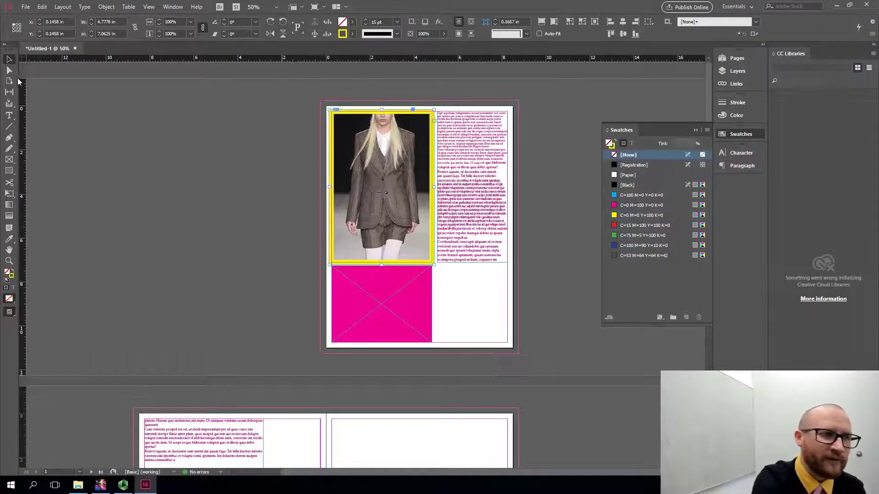
click(9, 71)
click(376, 149)
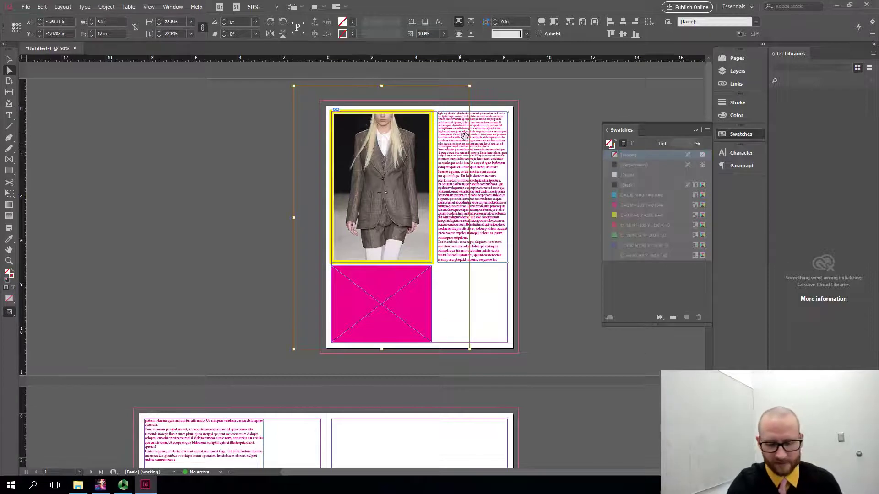
key(Delete)
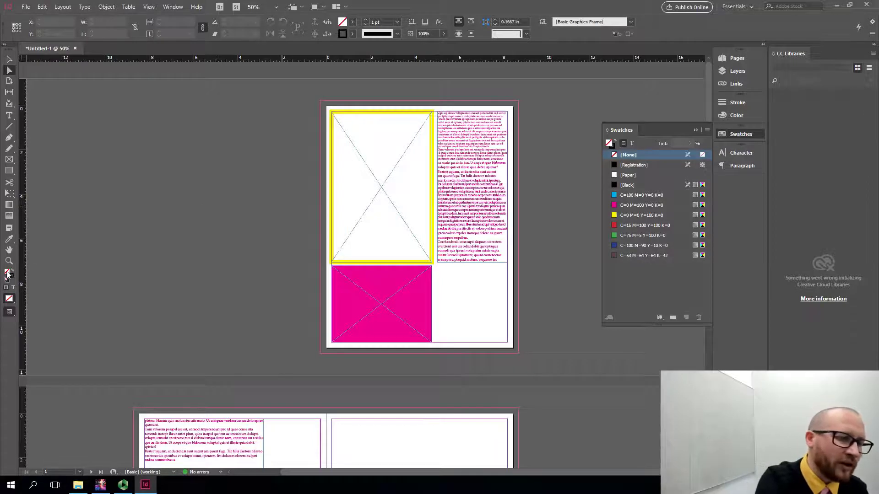
- Select the emptied frame with the yellow stroke and fill it with the magenta swatch (C=0 M=100 Y=0 K=0)
click(642, 205)
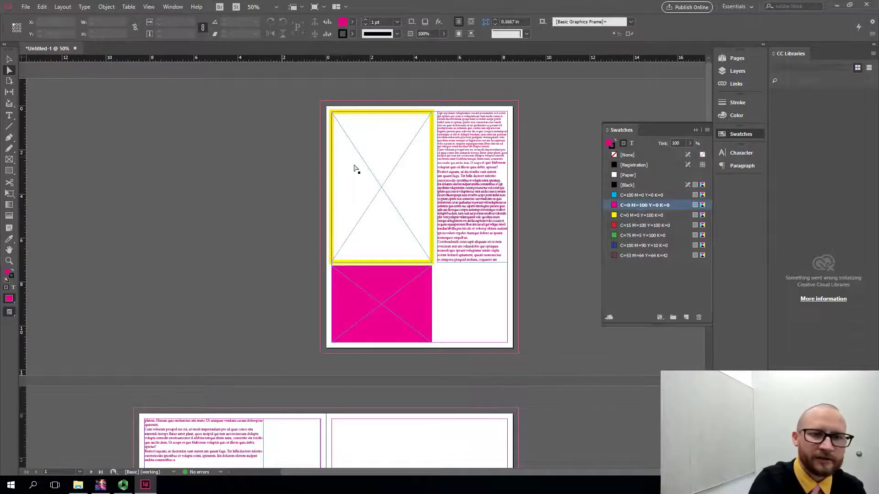
click(371, 149)
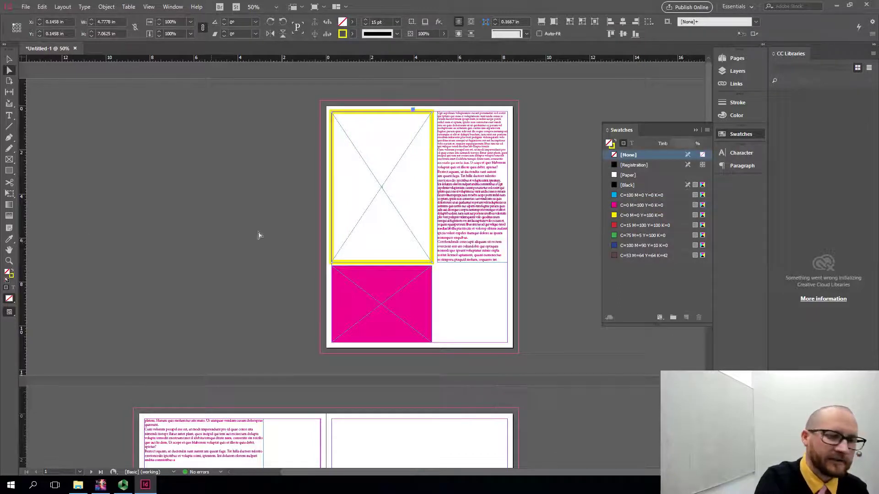
click(642, 205)
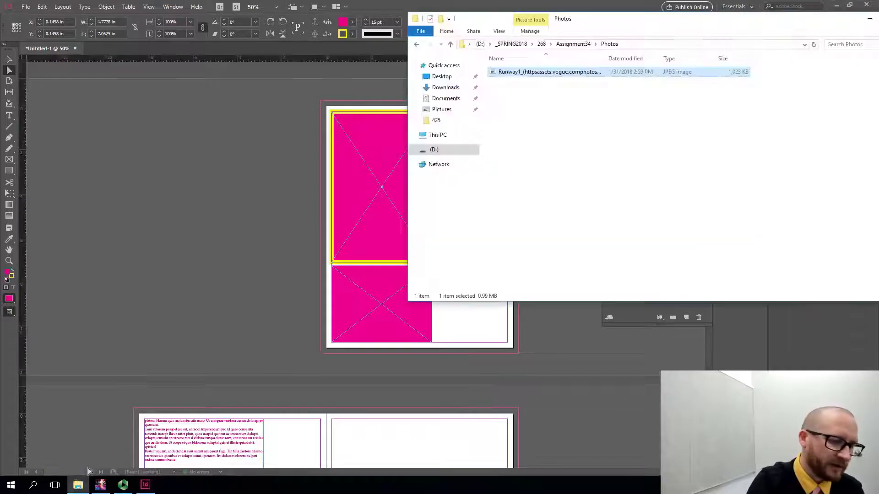
- Place the Runway1 image from the Photos folder into the magenta-filled frame, and undo the placement
click(78, 485)
drag(541, 79, 387, 170)
click(273, 121)
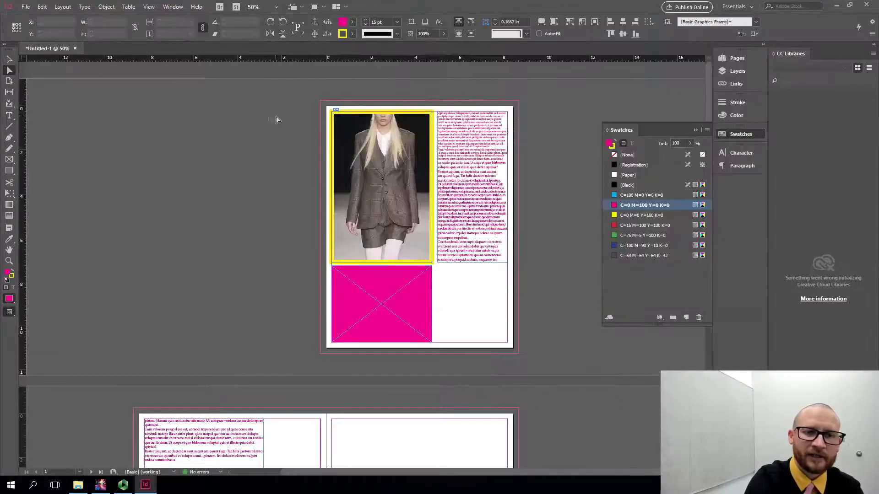
key(ctrl+z)
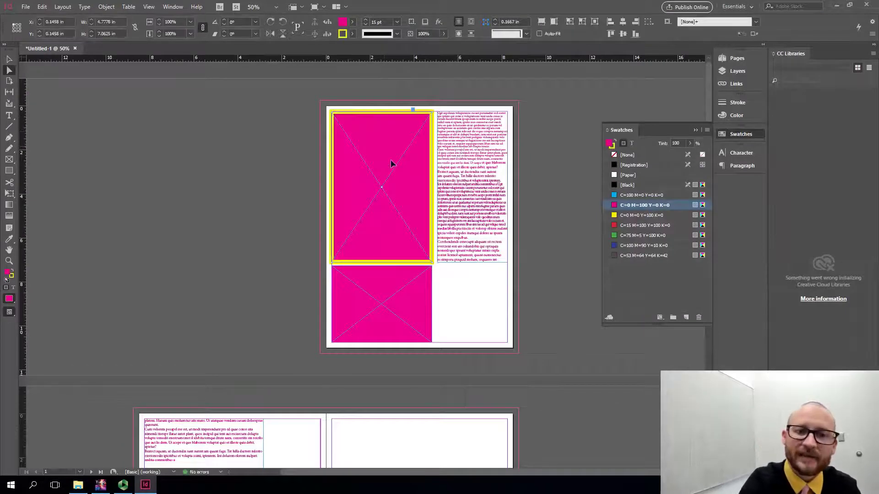
- Select the magenta frame with the yellow stroke, use Paste Into to put the runway photo inside it, and deselect
click(9, 60)
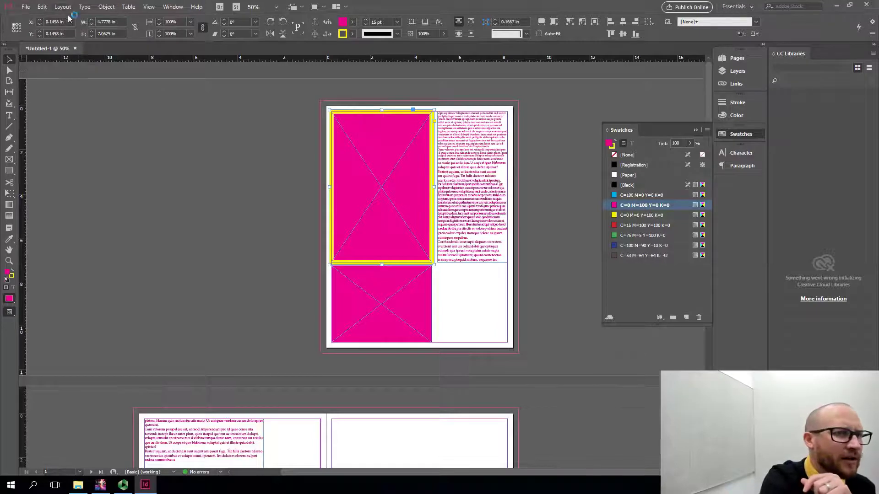
click(46, 5)
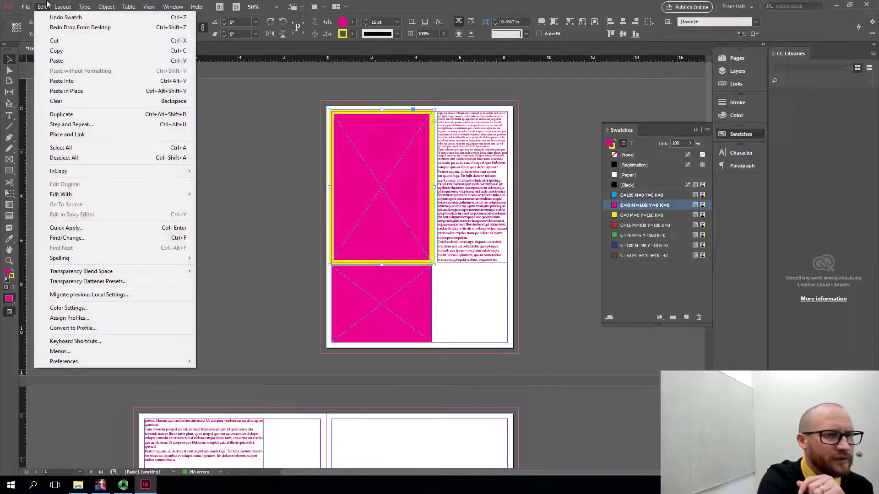
click(86, 83)
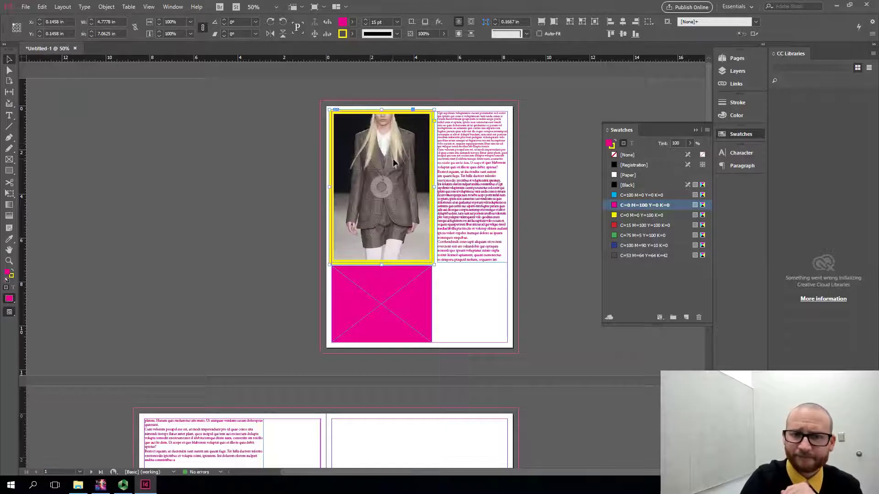
click(139, 179)
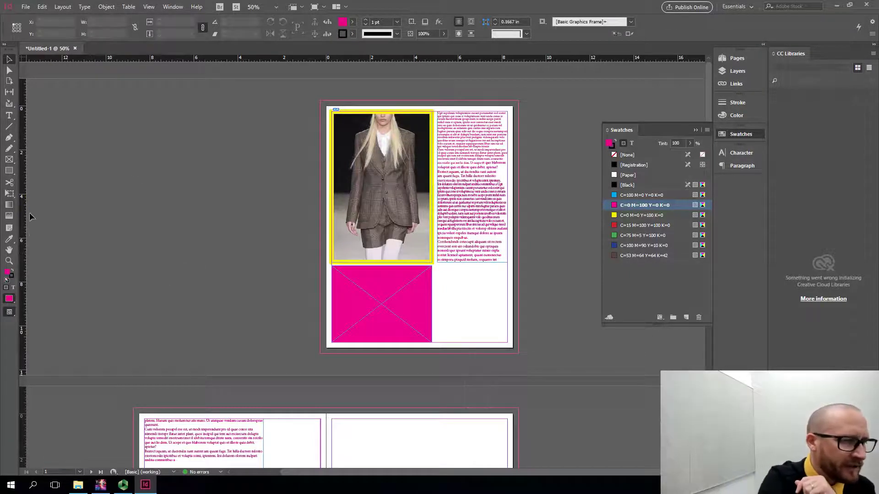
- Fill the magenta frame below the photo with a linear black-and-white gradient, redrawn at an angle of about 174°
click(379, 287)
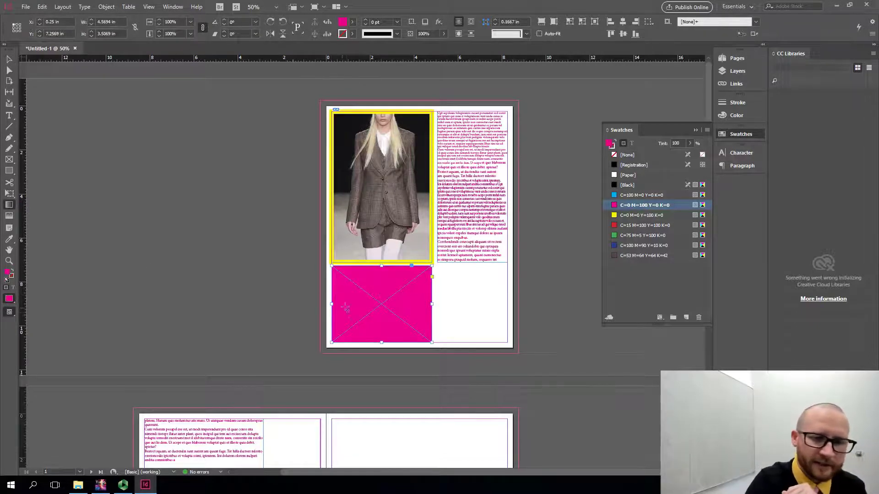
drag(346, 310, 442, 307)
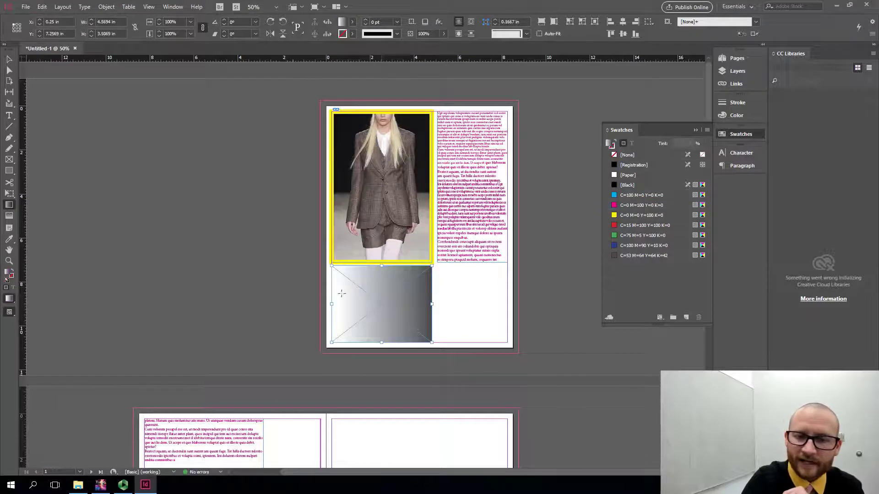
drag(295, 281, 496, 297)
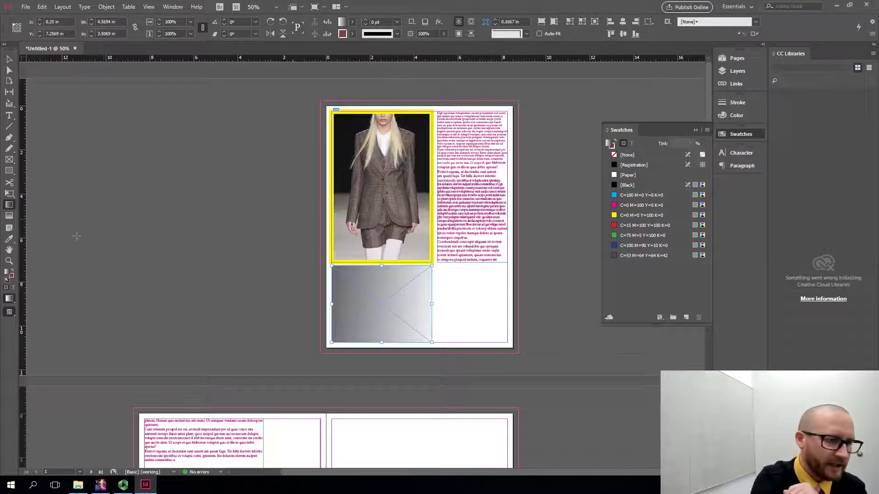
double_click(7, 274)
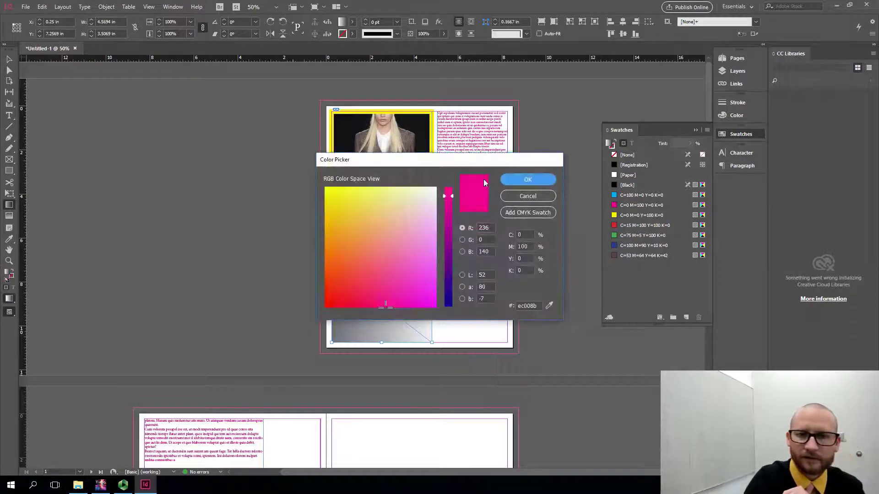
click(530, 197)
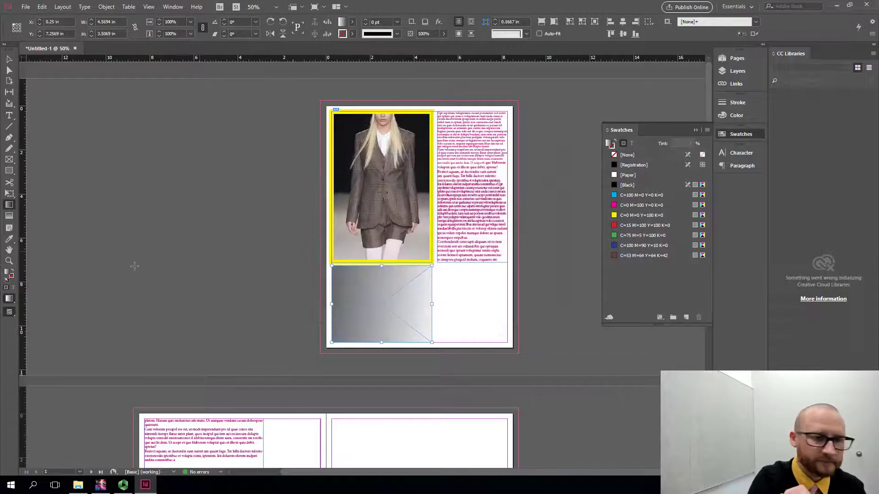
double_click(9, 274)
click(529, 198)
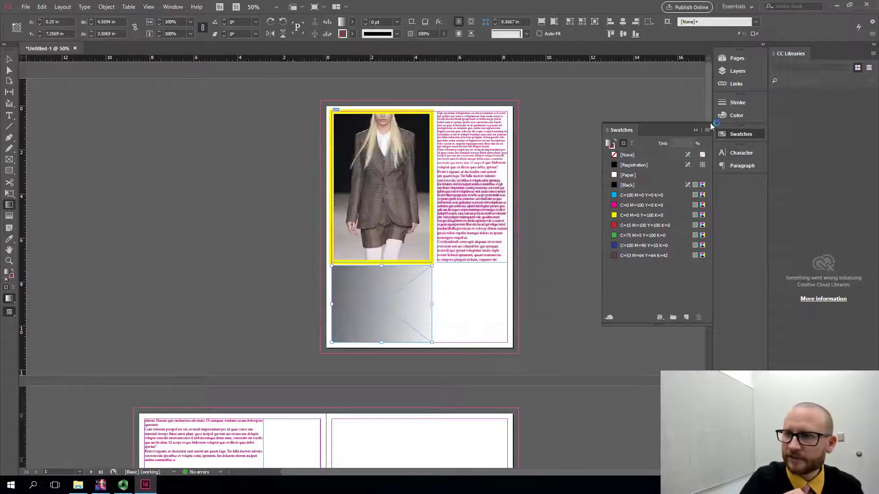
- Show the Gradient panel, dock it below the Paragraph panel, and expand it
click(173, 6)
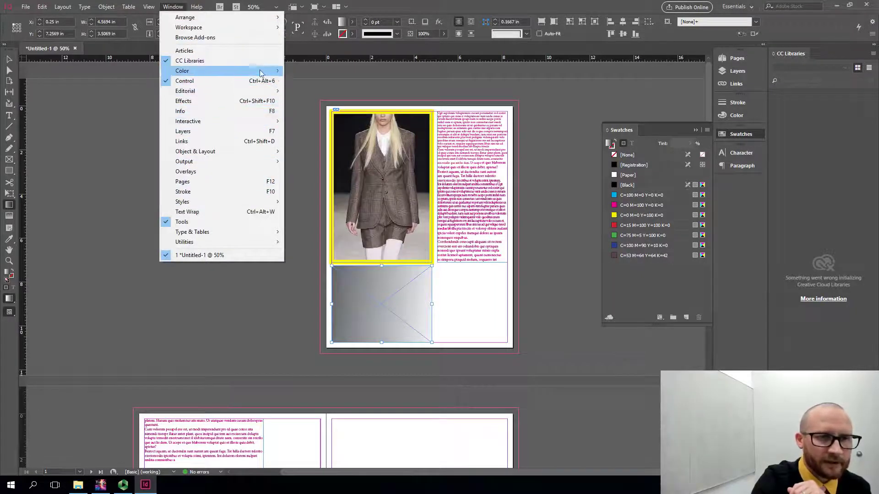
mouse_move(183, 72)
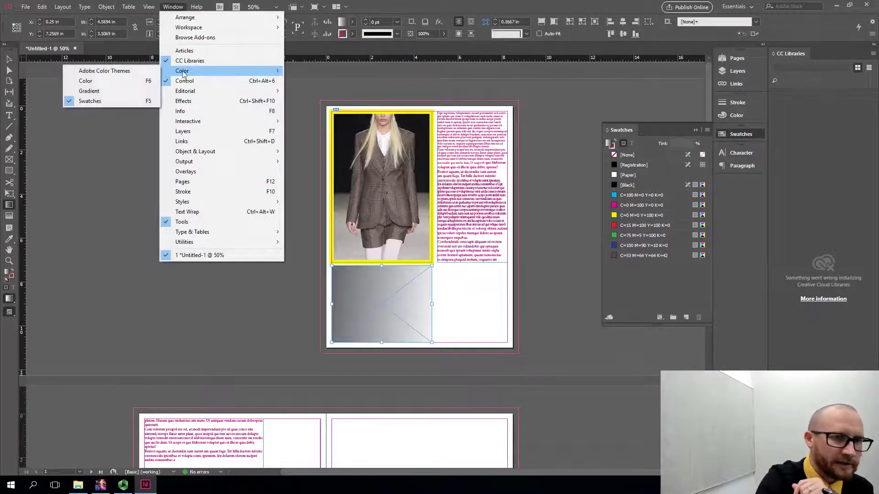
click(124, 94)
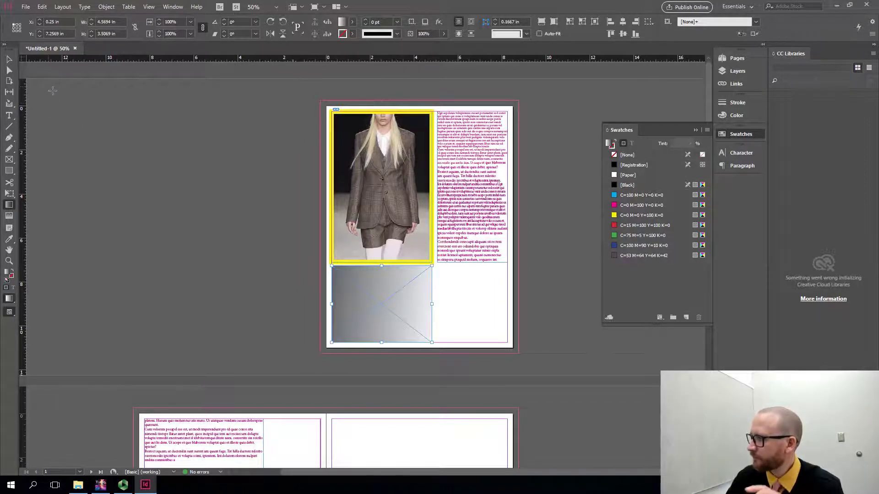
drag(878, 133, 745, 180)
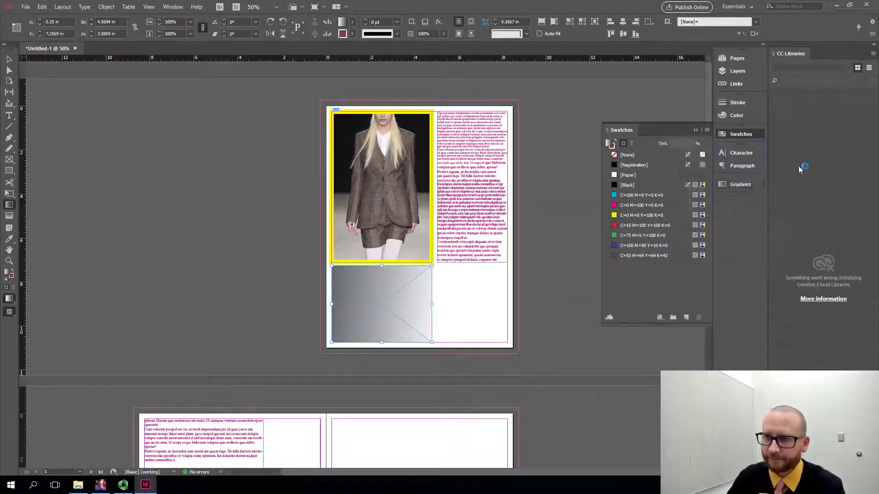
click(742, 181)
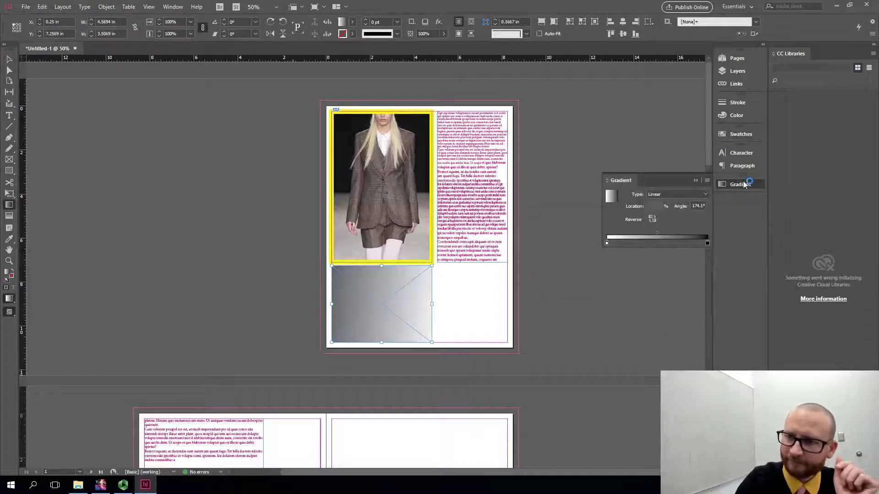
click(607, 244)
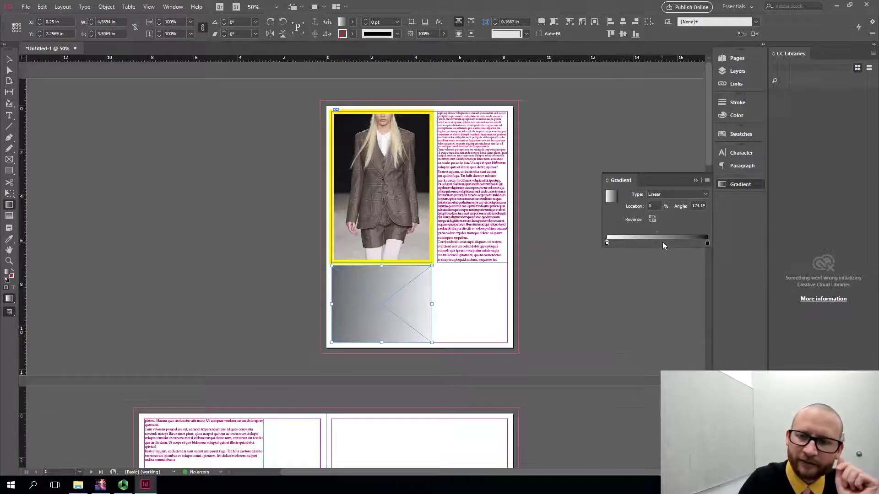
click(737, 134)
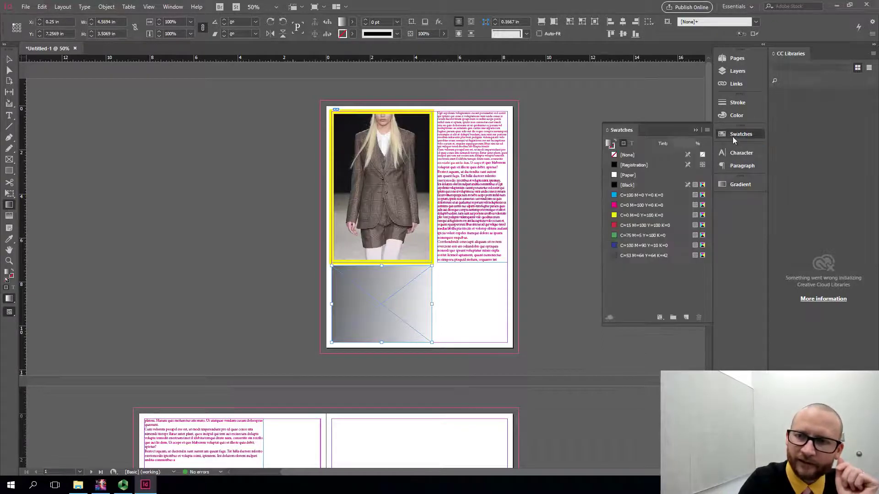
click(740, 184)
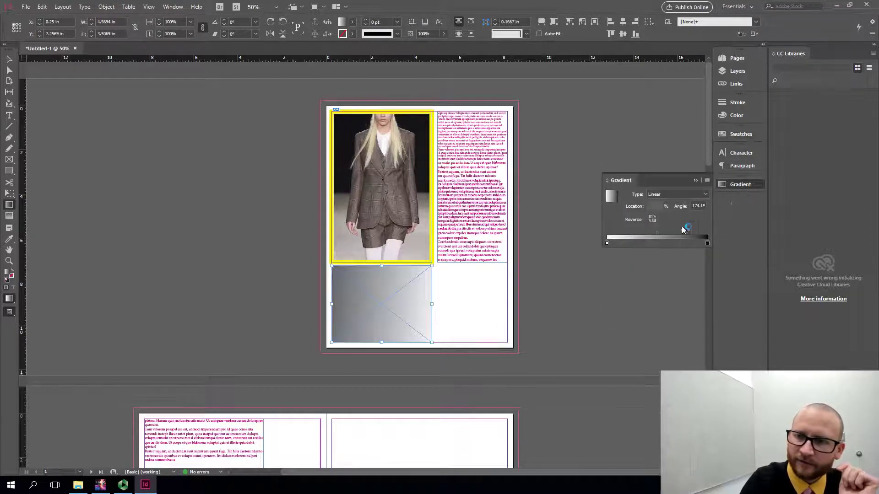
click(707, 180)
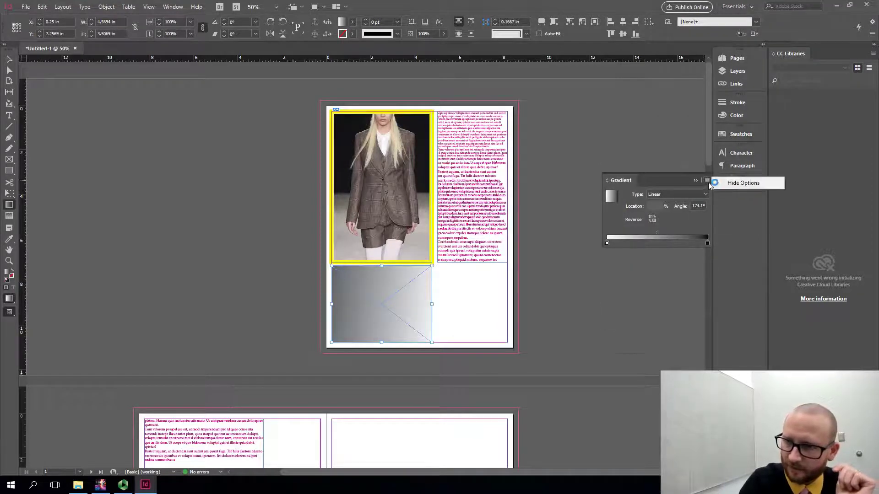
click(699, 222)
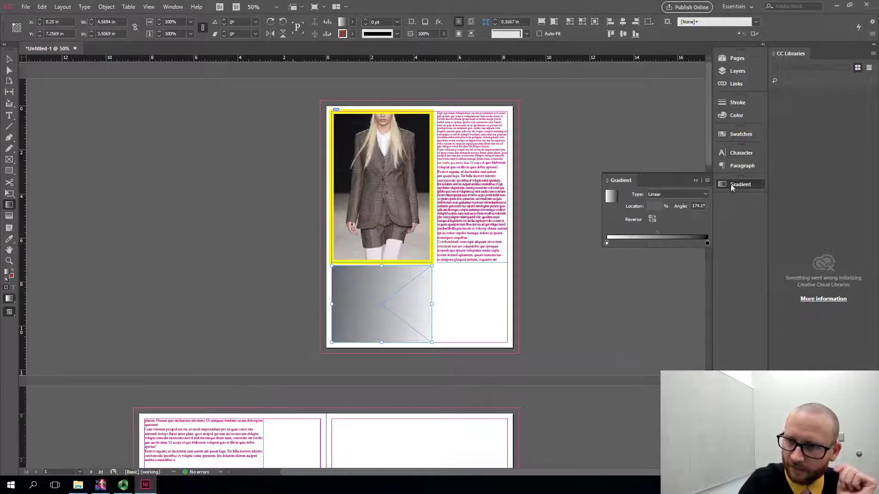
- Float the gradient settings beside the swatches, recolour the white stop with the magenta swatch (C=0 M=100 Y=0 K=0), and redock the settings
drag(731, 185, 667, 243)
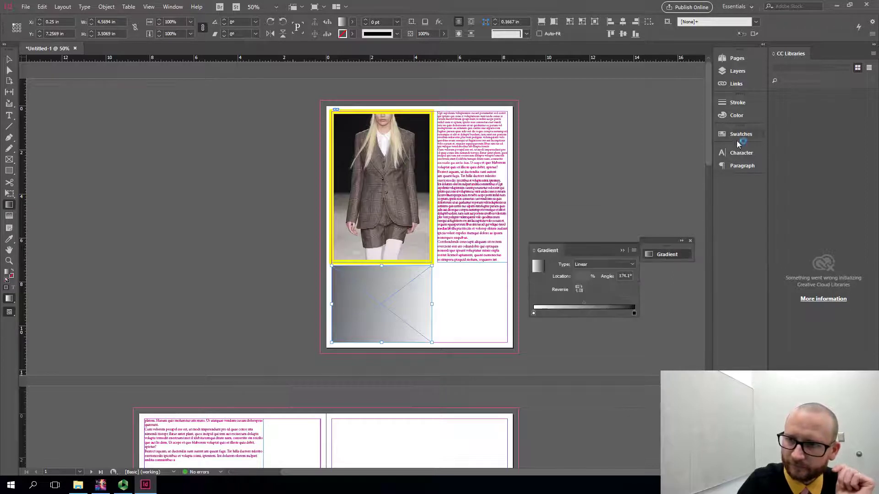
click(737, 137)
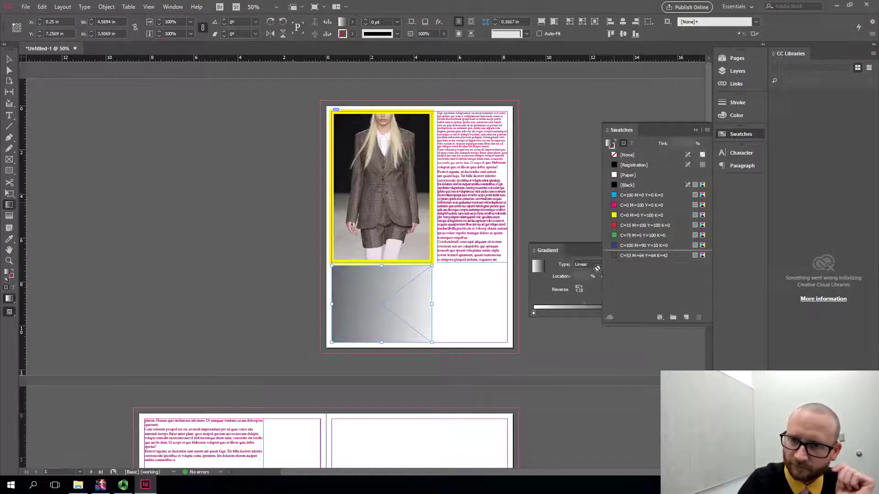
drag(539, 319, 539, 318)
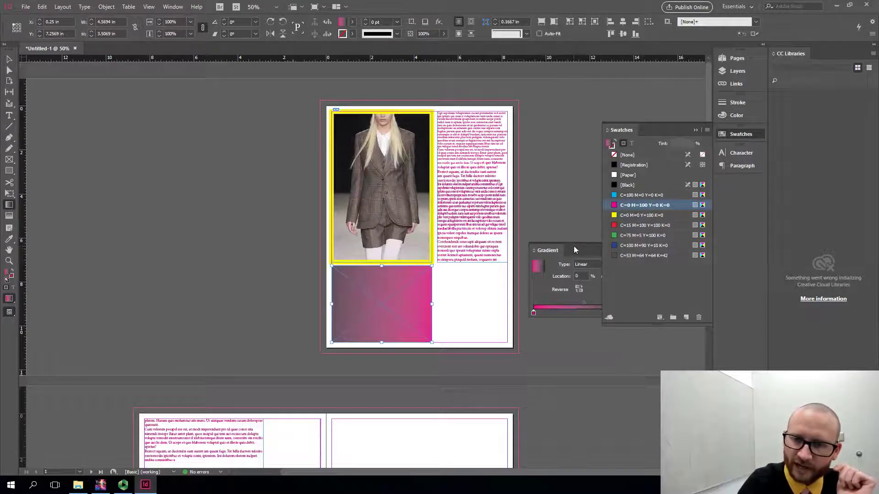
drag(574, 246, 728, 184)
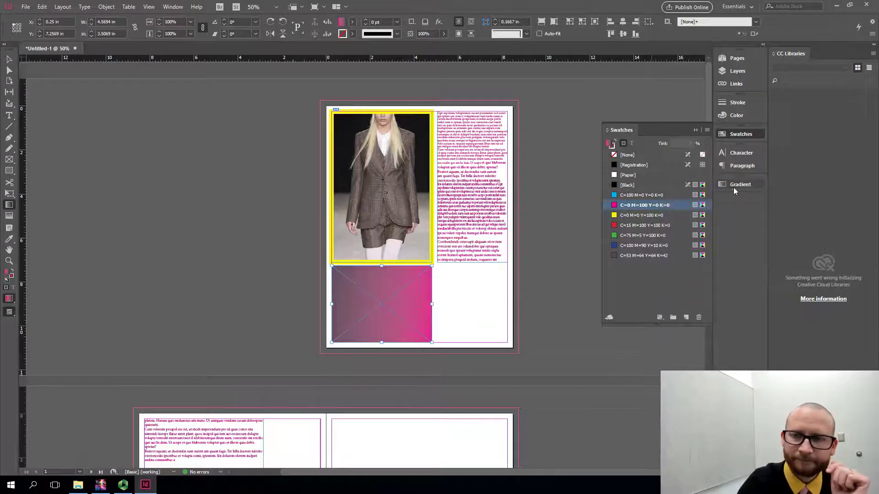
click(735, 187)
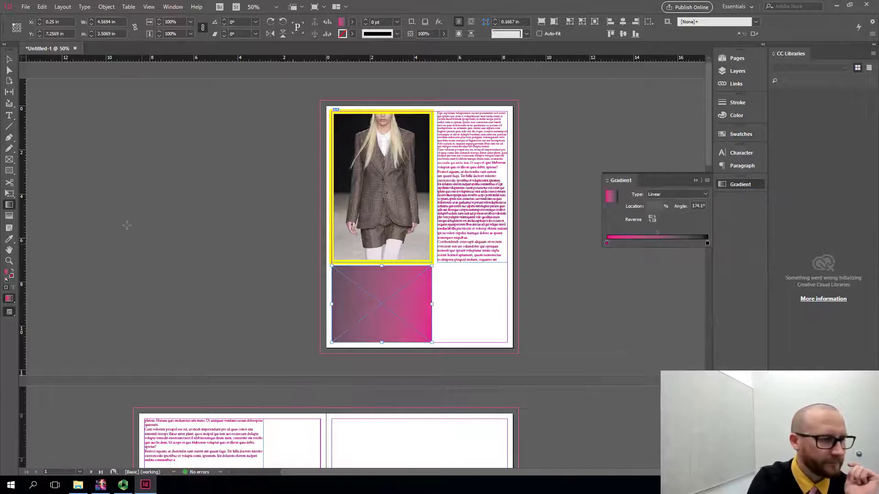
- Sample the brown of the jacket with the Eyedropper as the fill of the frame below the photo
click(9, 239)
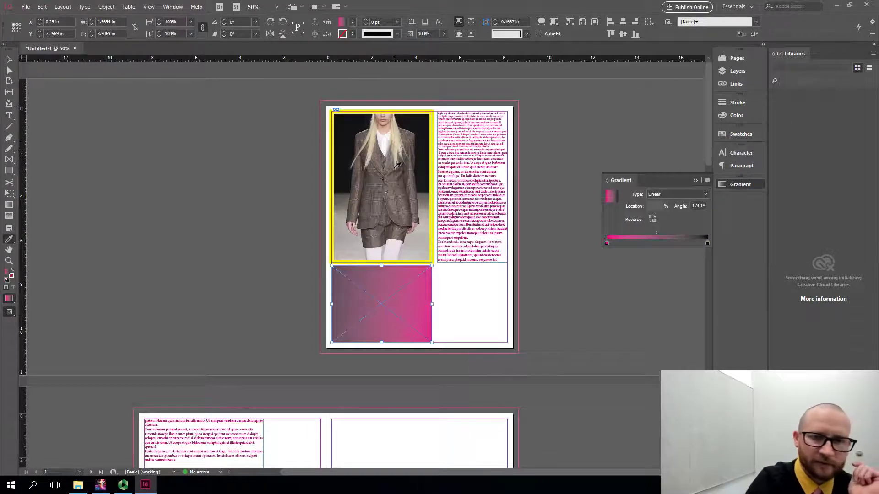
click(398, 185)
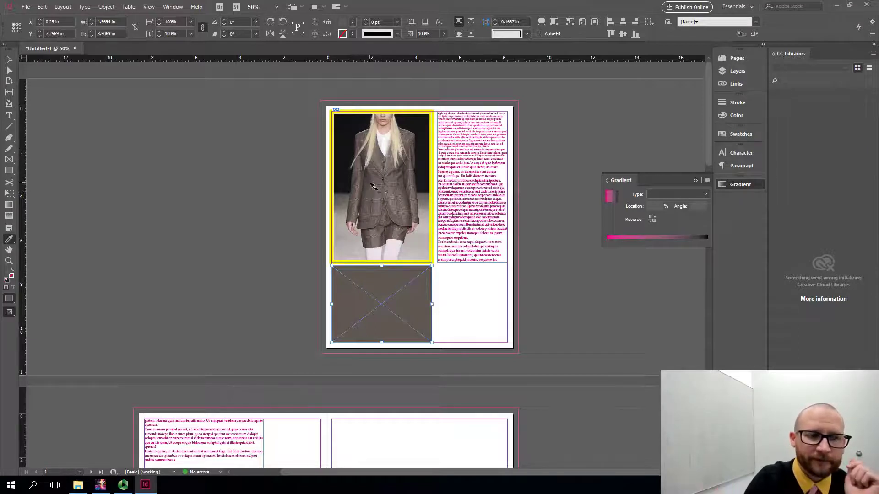
- Switch to the Selection tool, deselect the brown frame, and collapse the Gradient panel
click(9, 59)
click(183, 181)
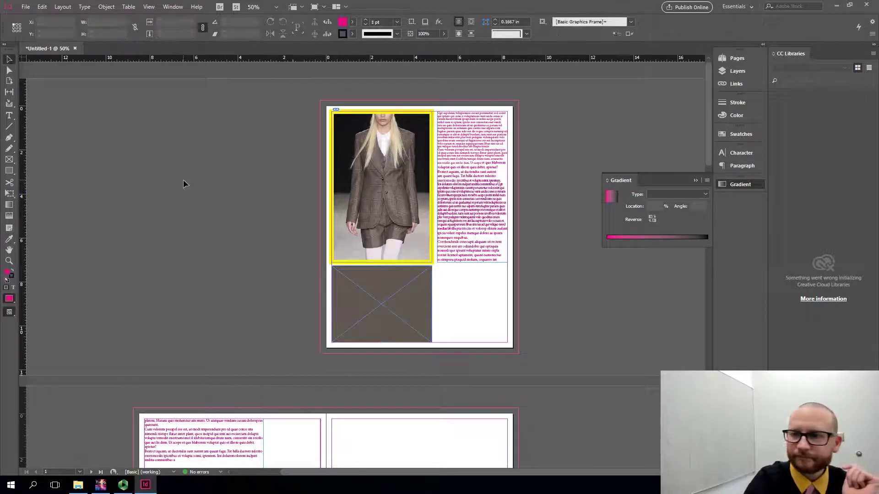
click(749, 183)
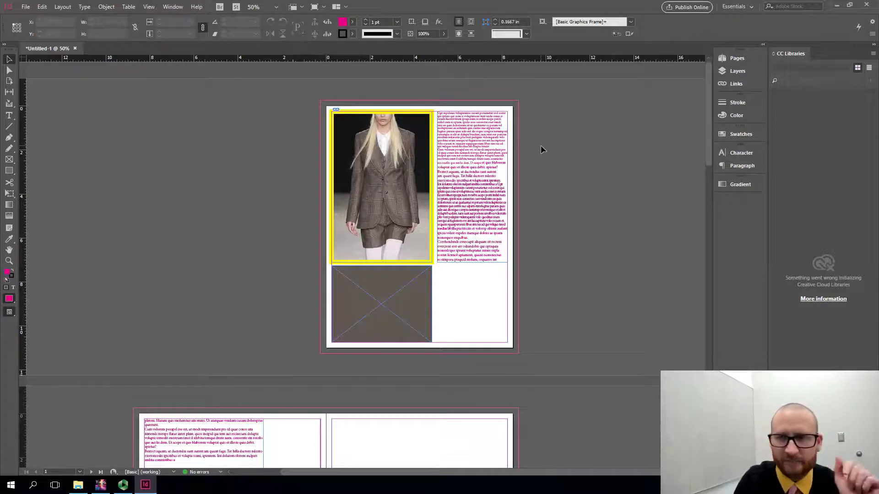
- Show the Align and Pathfinder panels, dock them below the Gradient panel, and expand them with the Align options in front
mouse_move(707, 91)
mouse_down()
mouse_move(711, 177)
mouse_move(702, 98)
mouse_up()
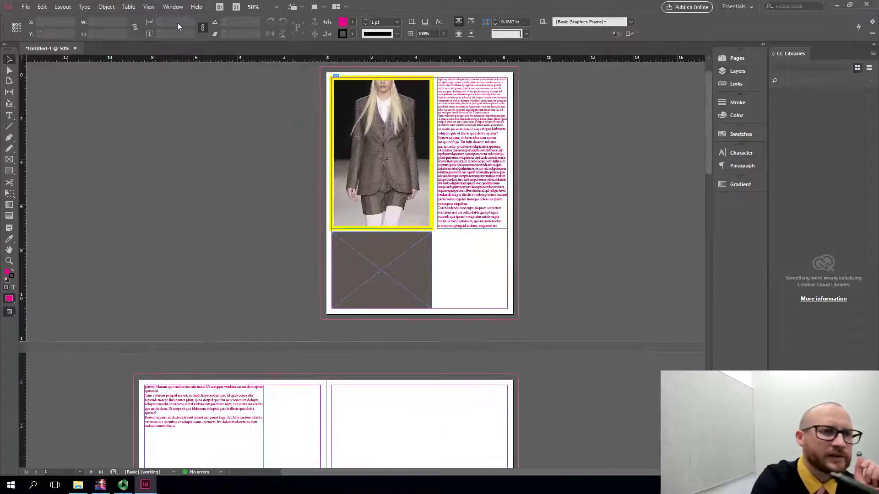
click(173, 7)
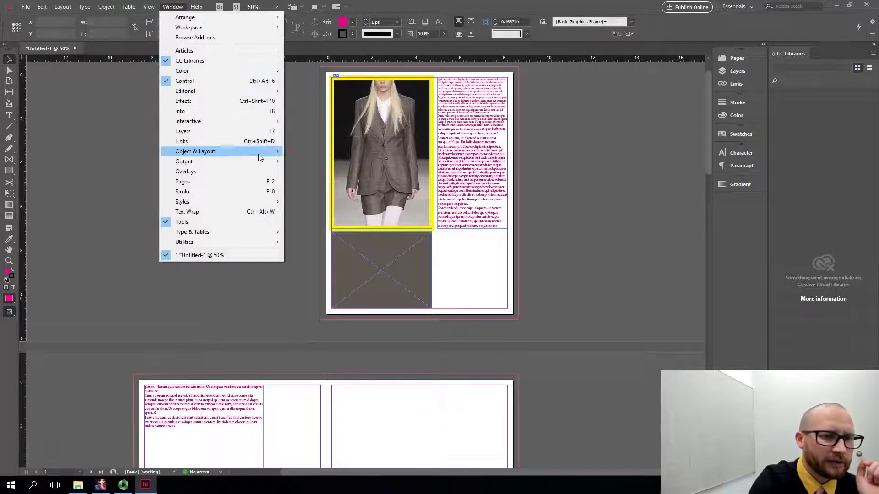
mouse_move(263, 162)
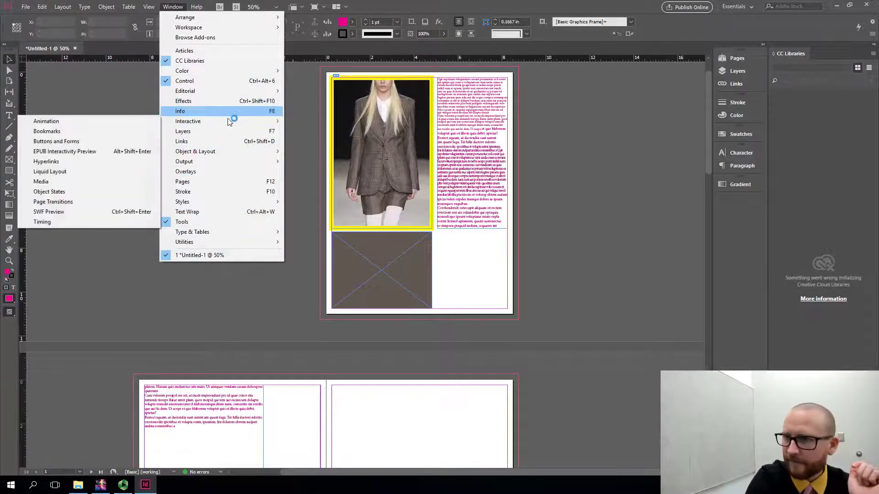
mouse_move(233, 94)
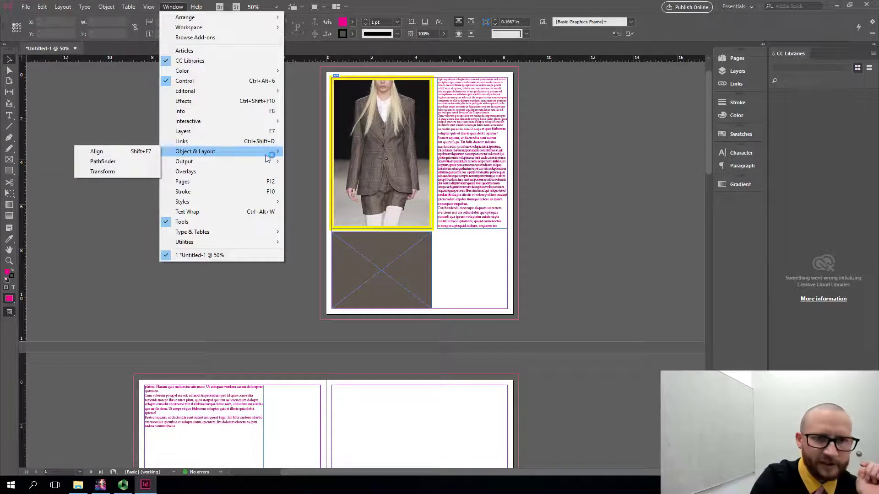
click(146, 151)
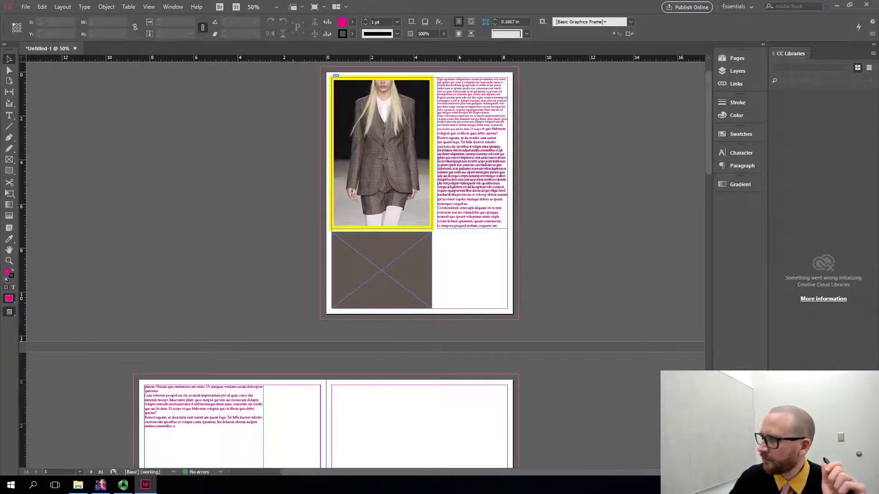
drag(743, 163, 727, 196)
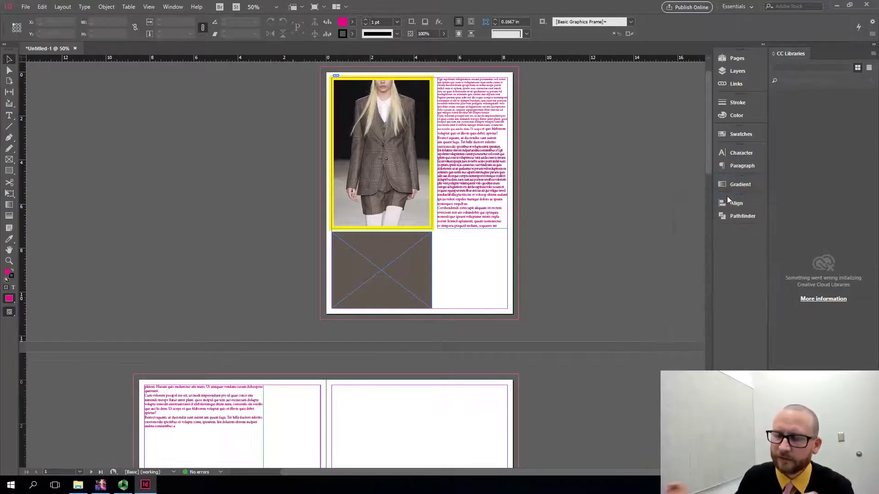
click(737, 202)
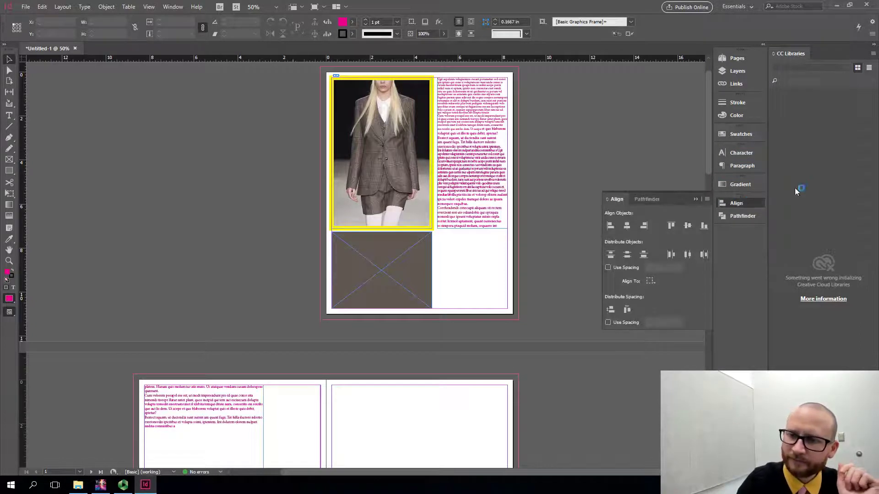
click(658, 200)
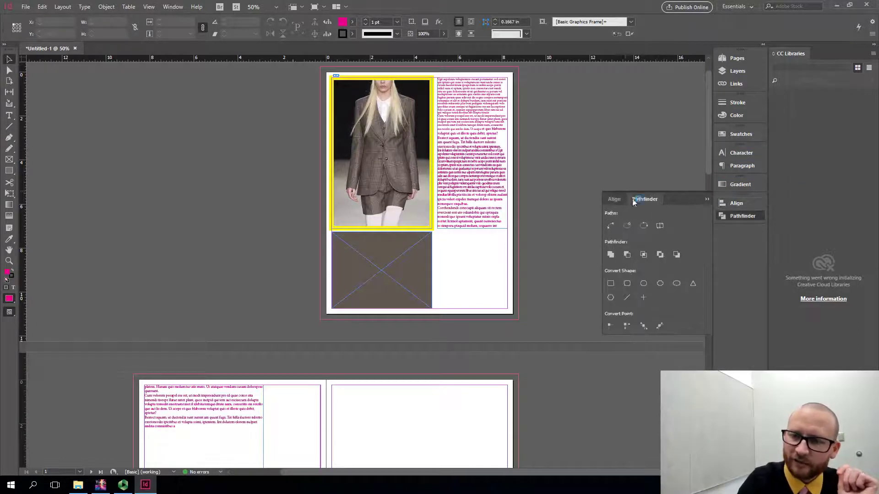
click(618, 199)
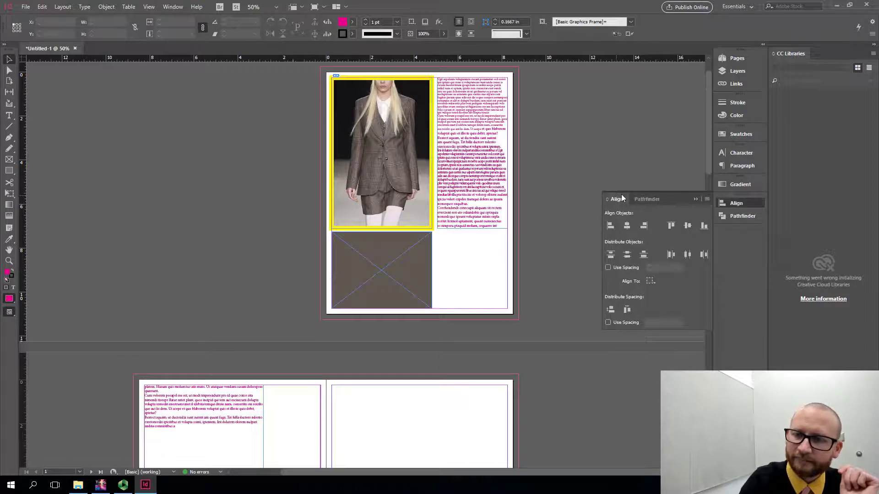
- Make two copies of the yellow-bordered photo and place them side by side on the pasteboard beside the first page
click(385, 115)
key(ctrl+c)
key(ctrl+v)
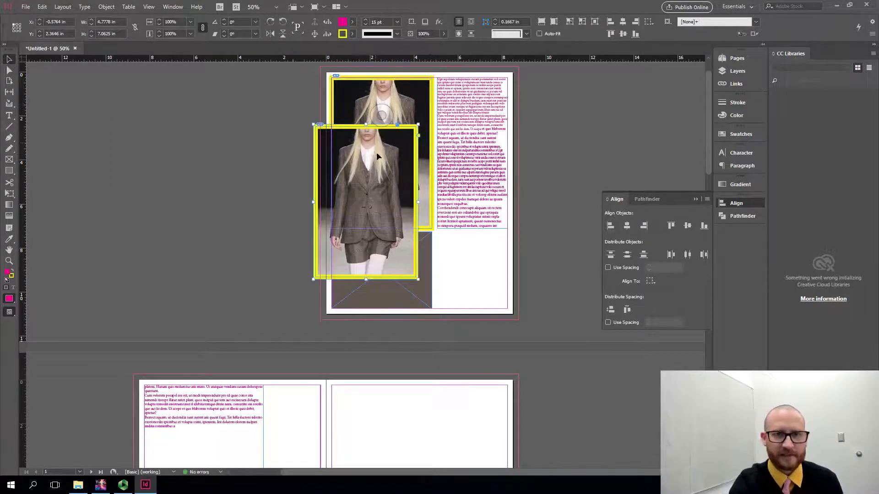
drag(387, 149, 275, 96)
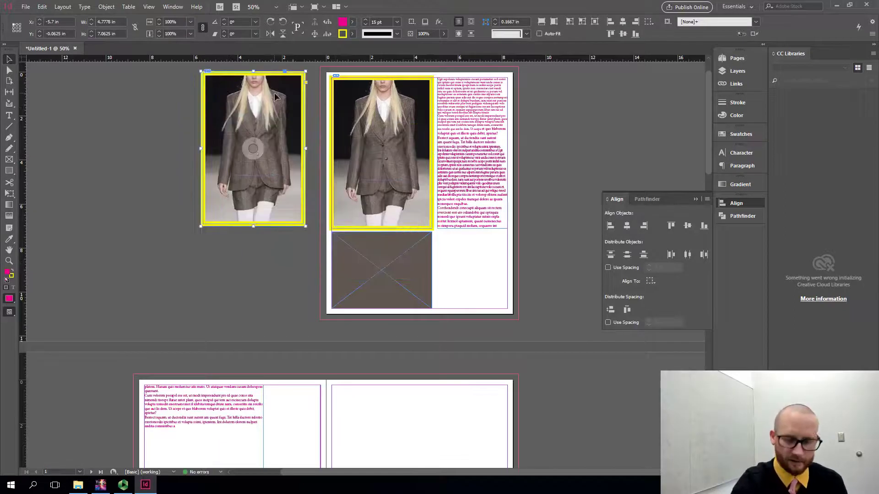
key(ctrl+v)
drag(419, 172, 142, 146)
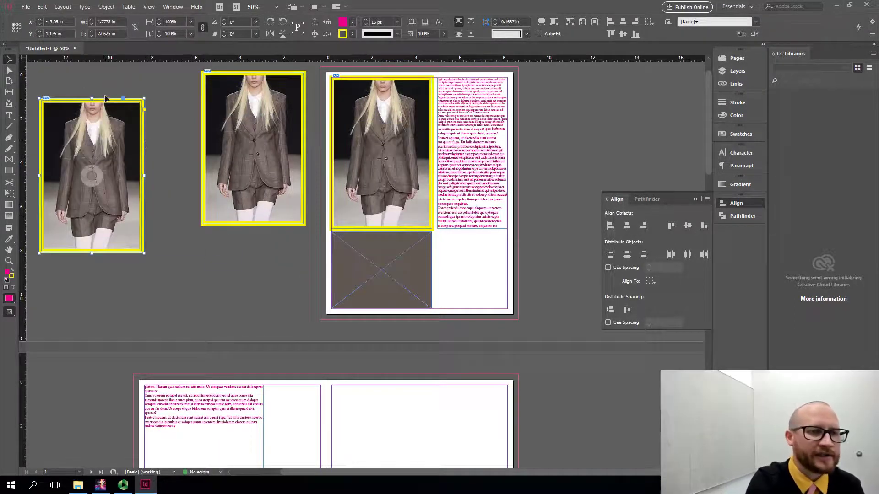
- Align the bottom edges of all three photos, including the original on the page
shift+click(355, 171)
shift+click(291, 192)
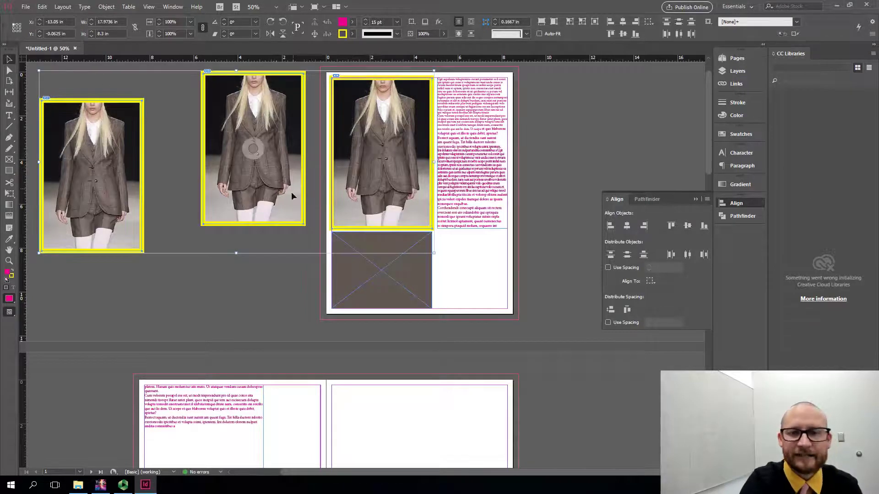
click(381, 153)
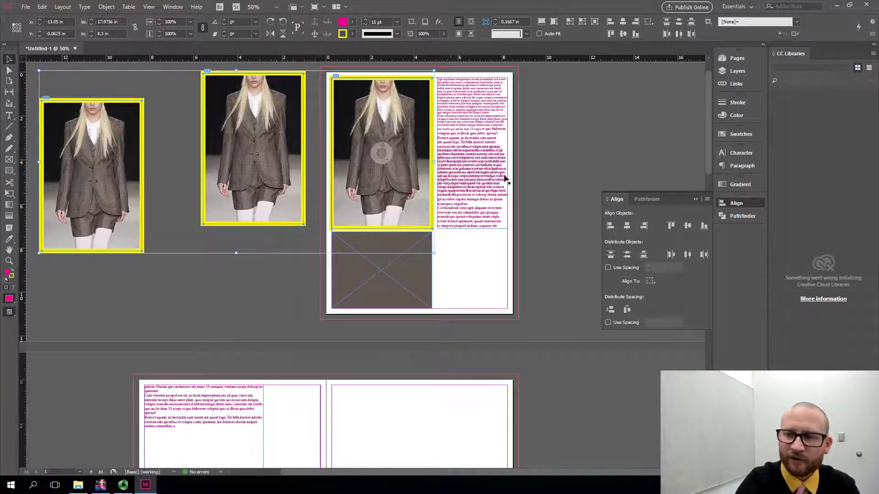
click(704, 226)
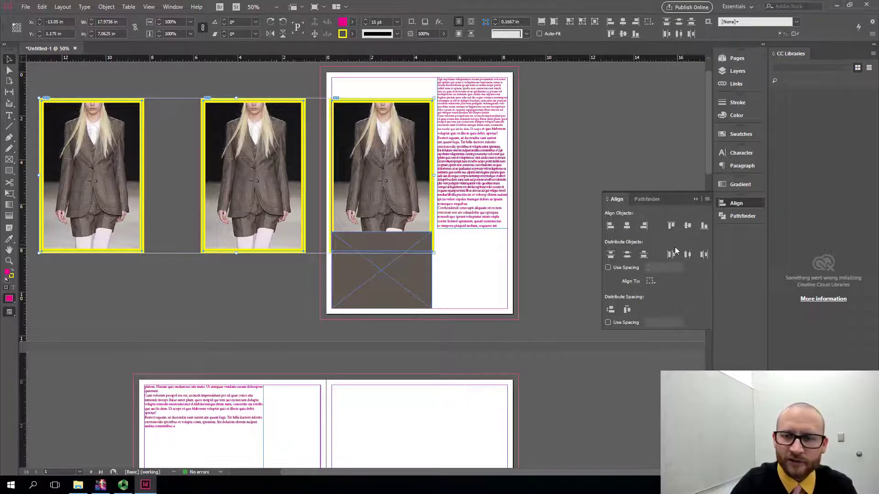
- Turn on Use Spacing for distributing objects at 0.125 in and distribute the three photos by their left edges
click(608, 269)
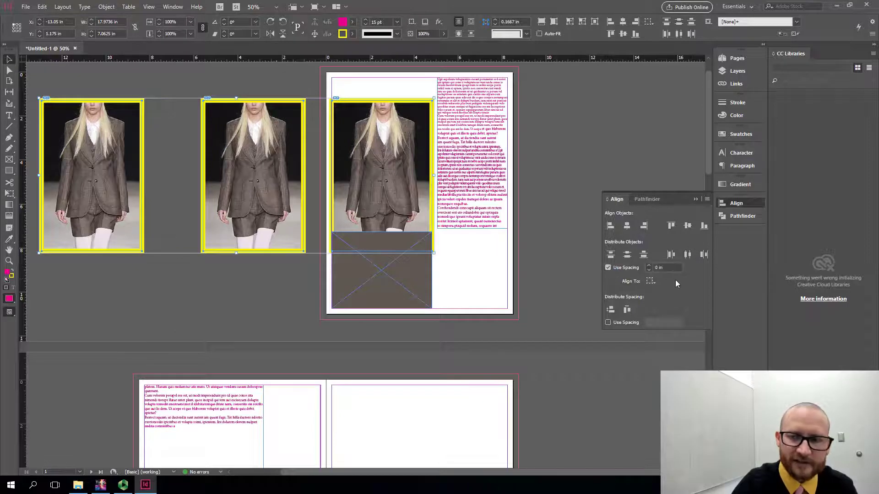
click(649, 265)
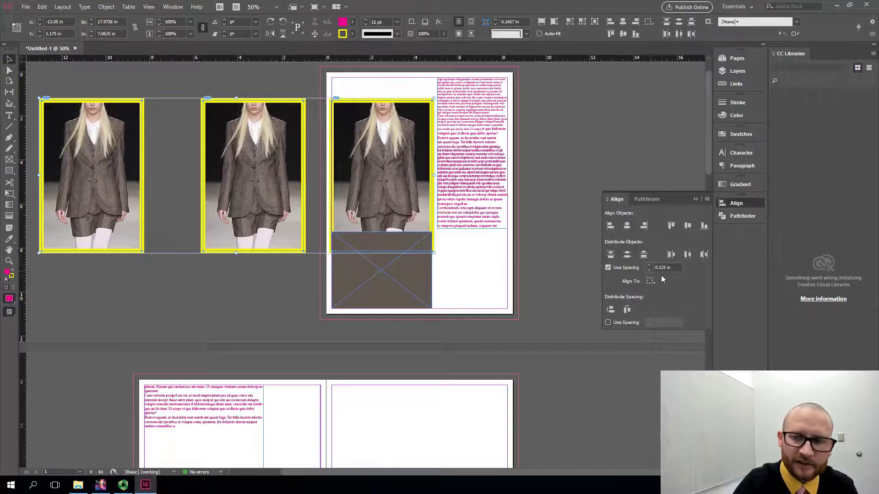
click(673, 256)
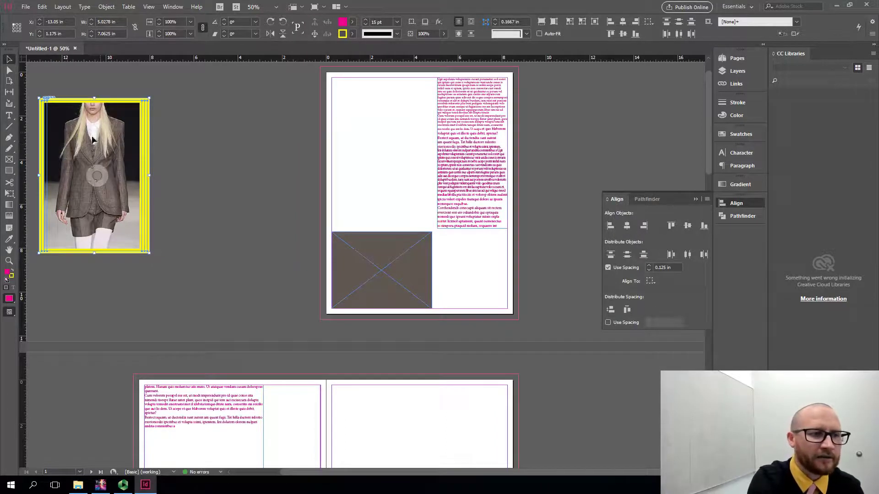
click(73, 89)
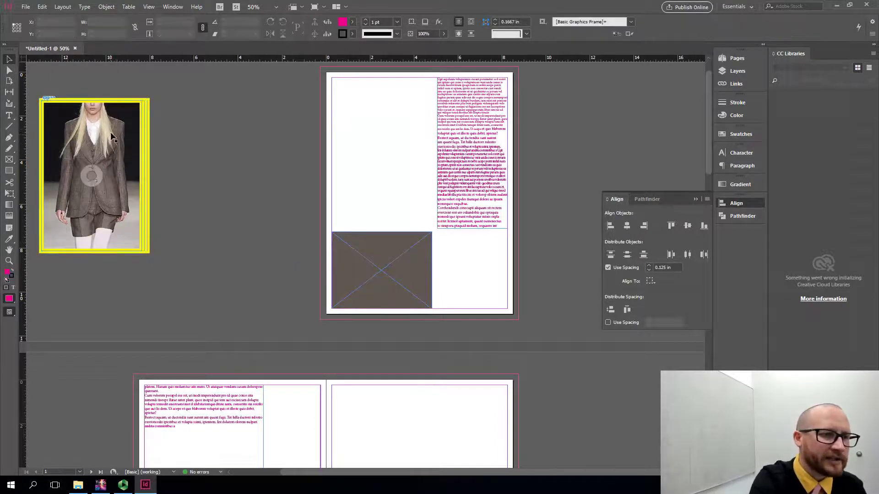
- Set the distribute spacing to 5 in, distribute the three stacked photos by their left edges, and delete them
click(120, 155)
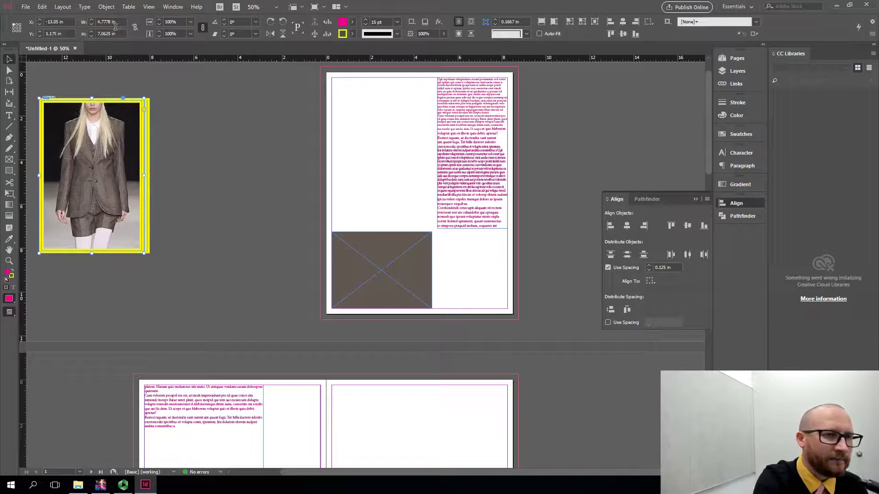
click(88, 22)
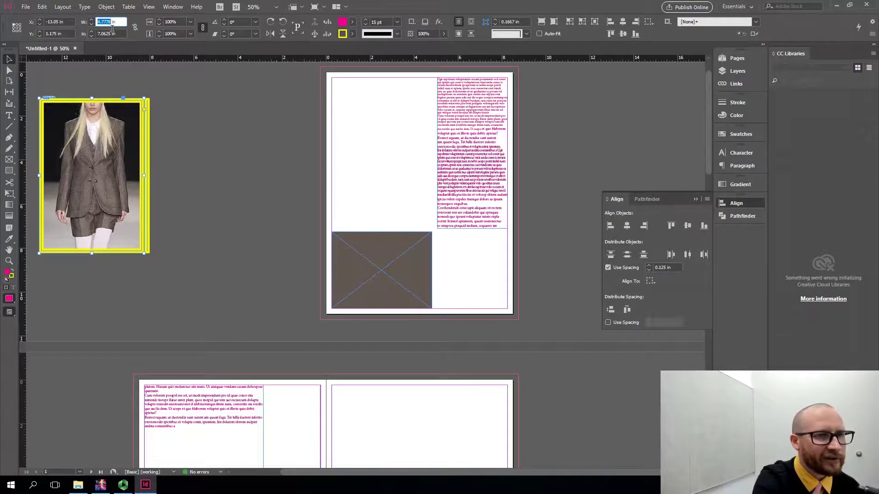
double_click(663, 268)
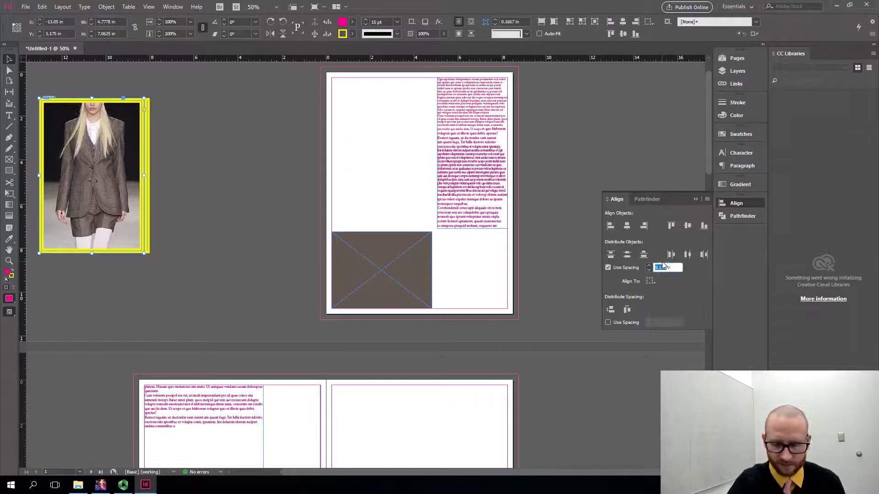
text(5)
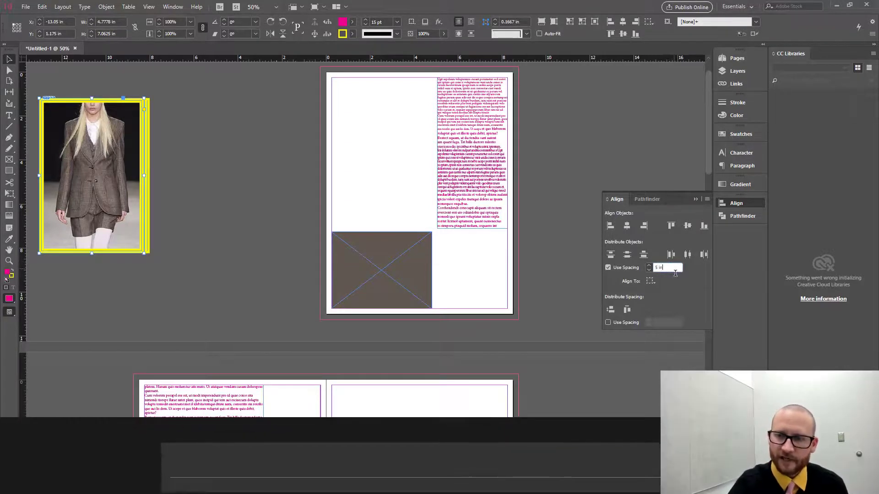
click(675, 259)
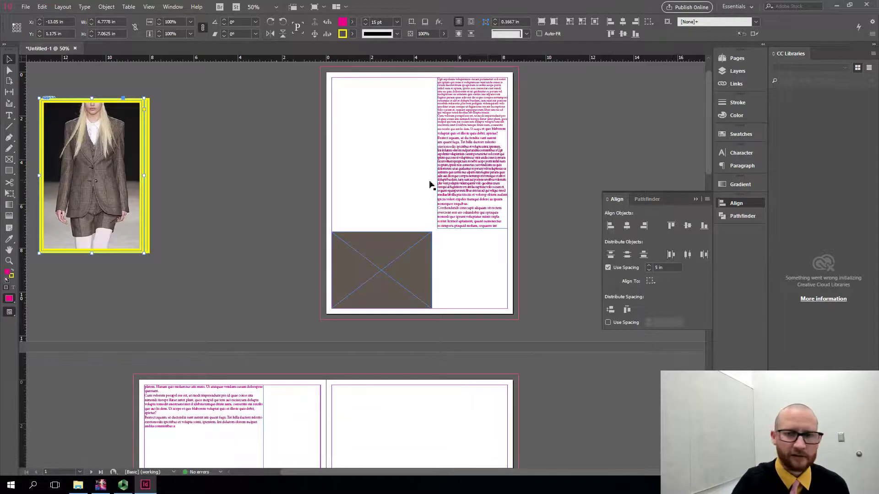
drag(178, 90, 135, 120)
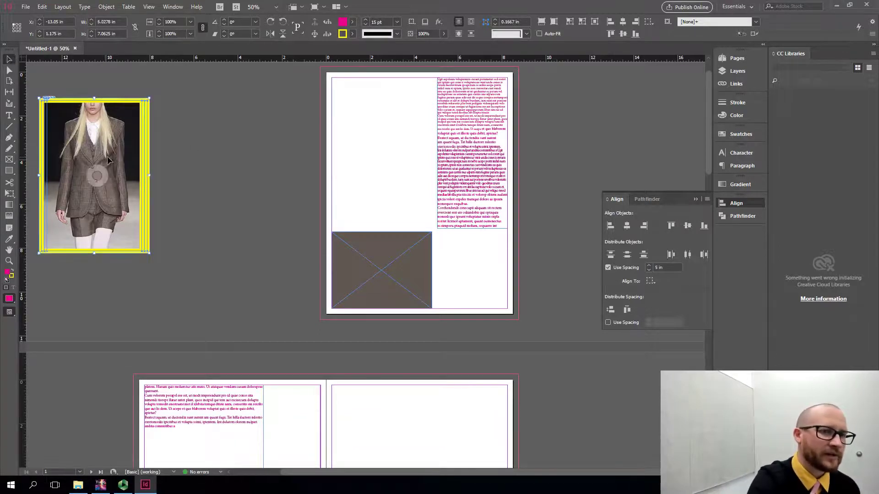
click(672, 255)
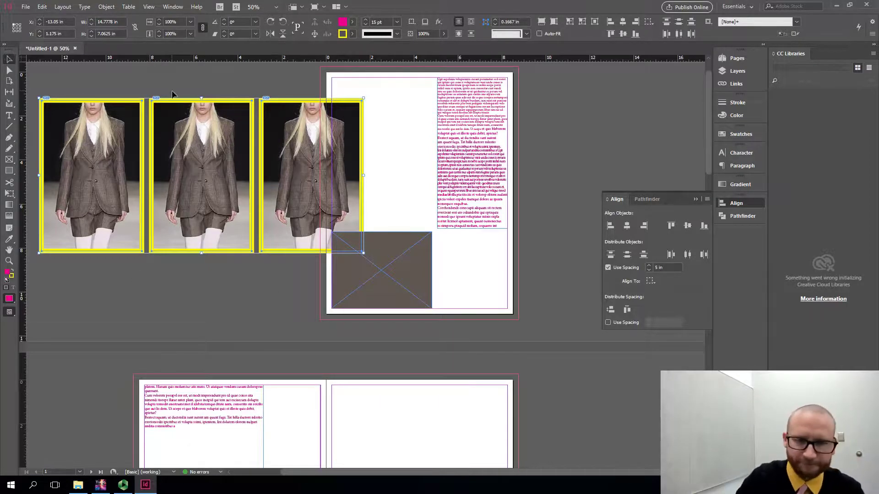
key(Delete)
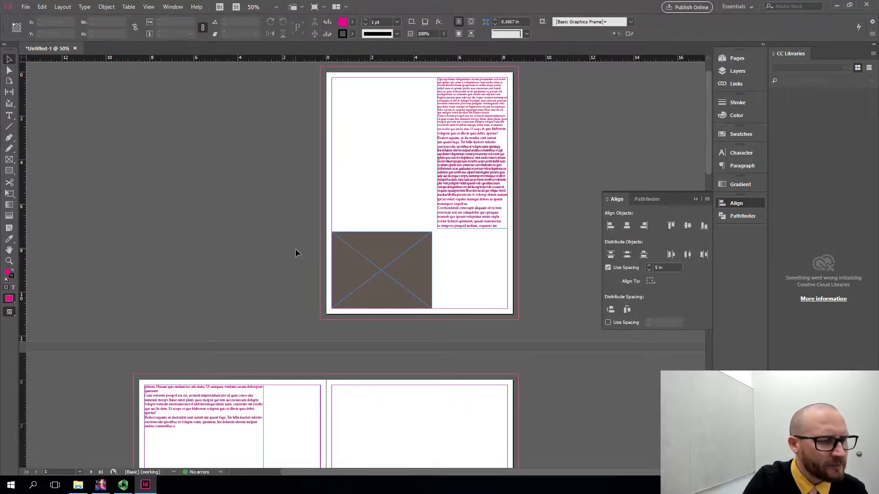